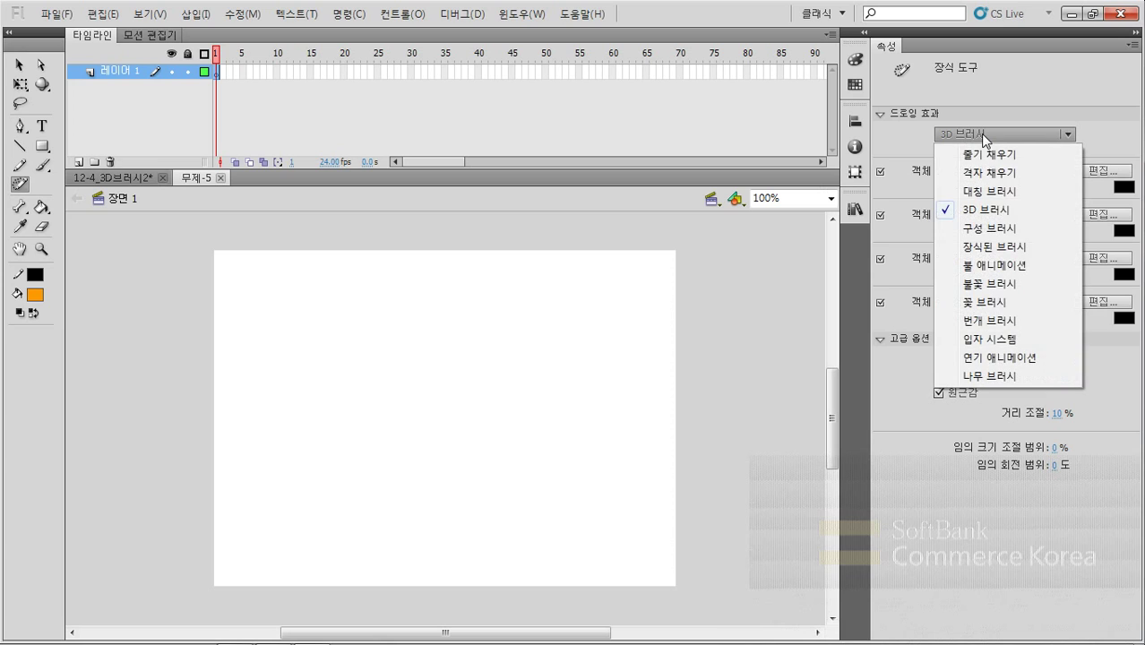
# Set the drawing effect to 구성 브러시 with 스카이스크래퍼 1 and draw four adjacent buildings from the stage's lower-left area
pyautogui.click(984, 223)
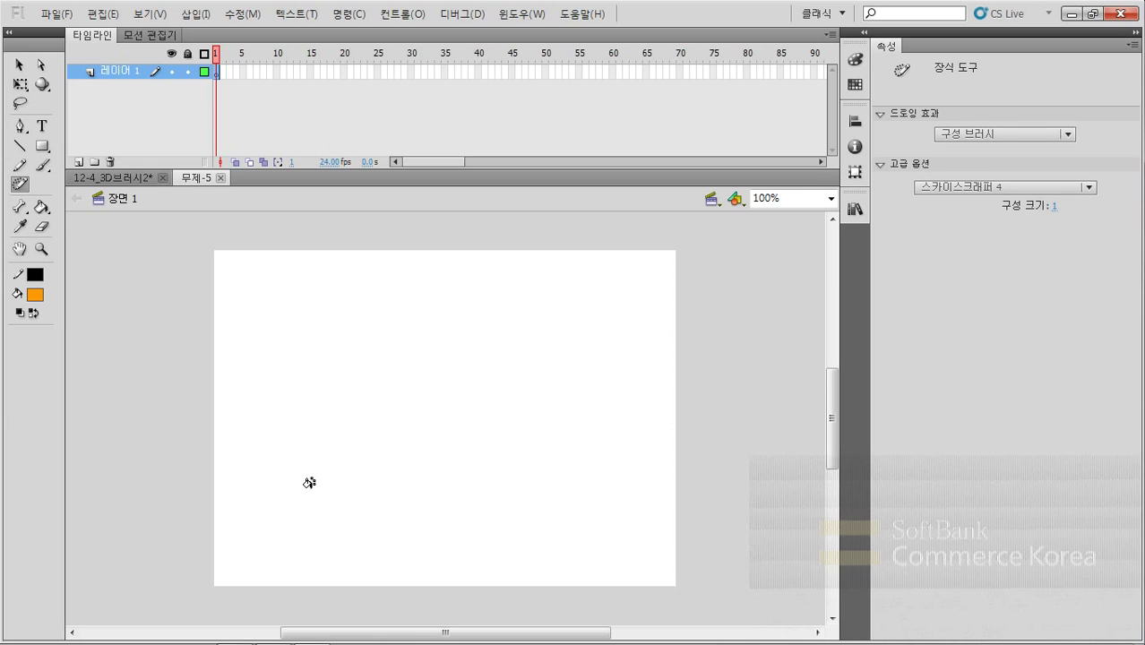
pyautogui.click(1089, 188)
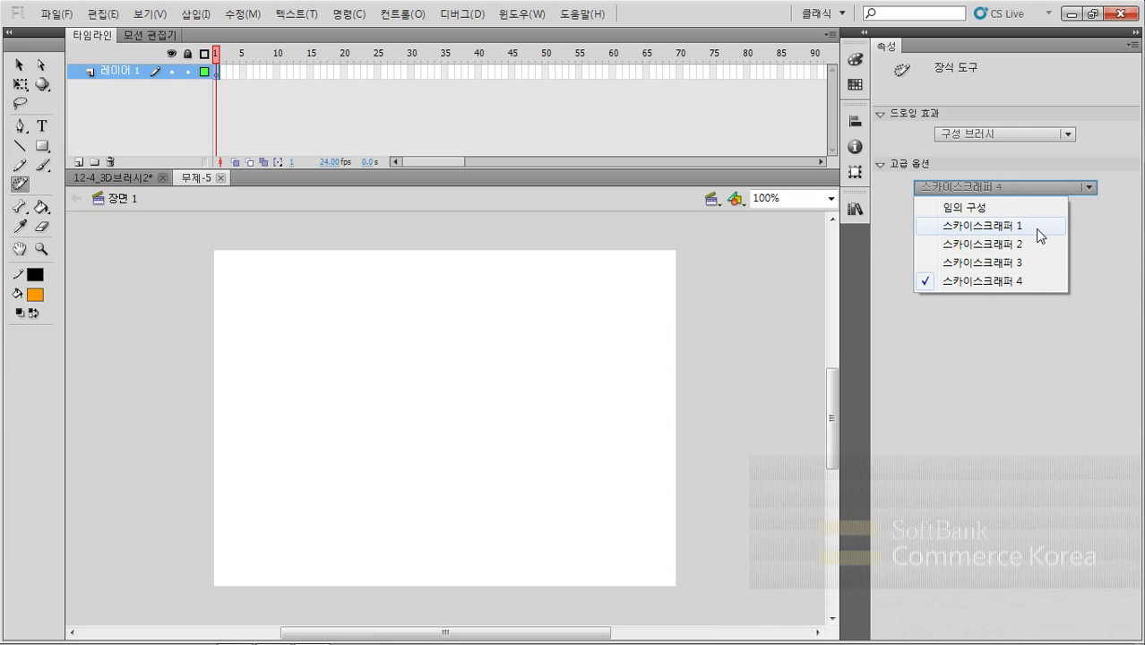
pyautogui.click(1036, 229)
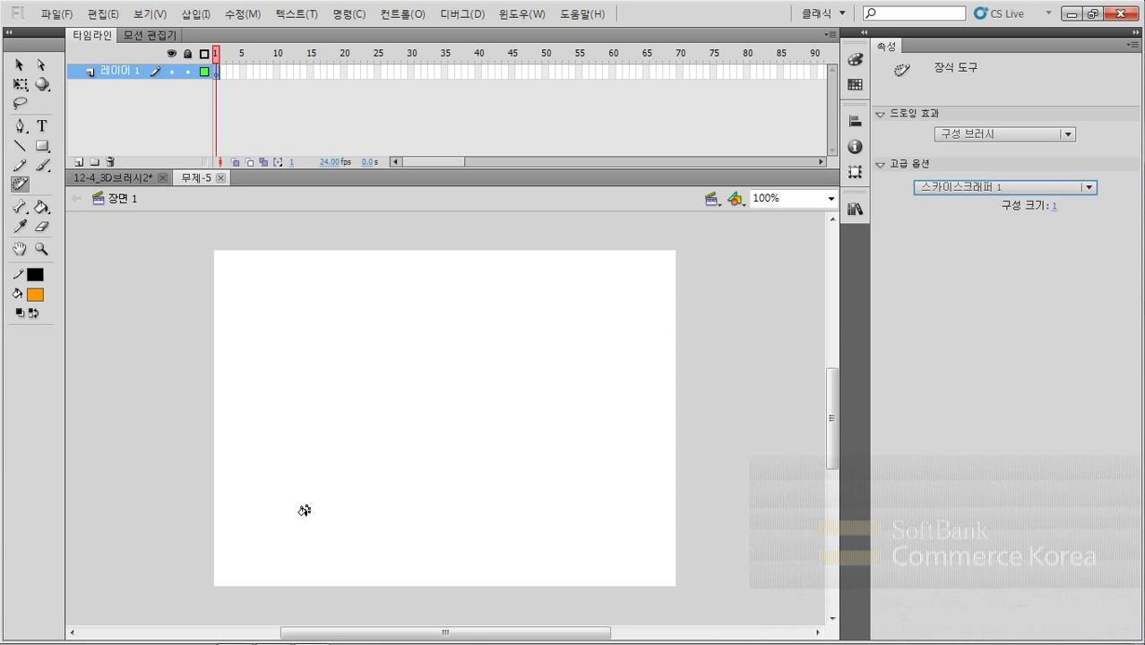
pyautogui.moveTo(248, 556); pyautogui.dragTo(242, 457)
pyautogui.moveTo(301, 562); pyautogui.dragTo(296, 471)
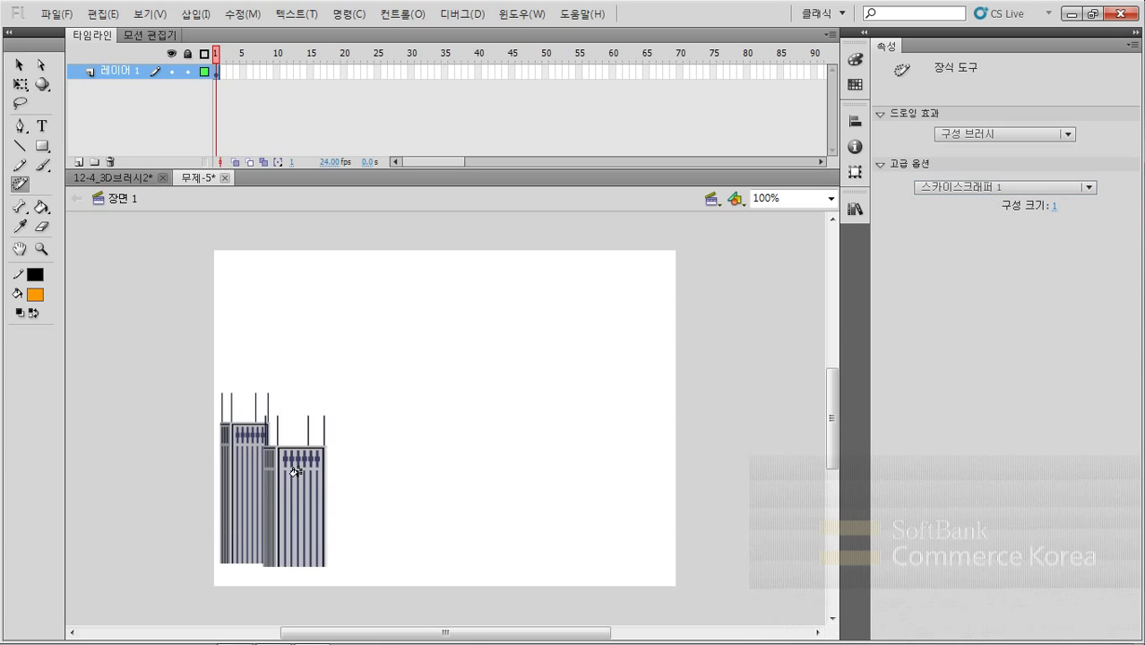
pyautogui.click(350, 573)
pyautogui.moveTo(390, 554); pyautogui.dragTo(386, 487)
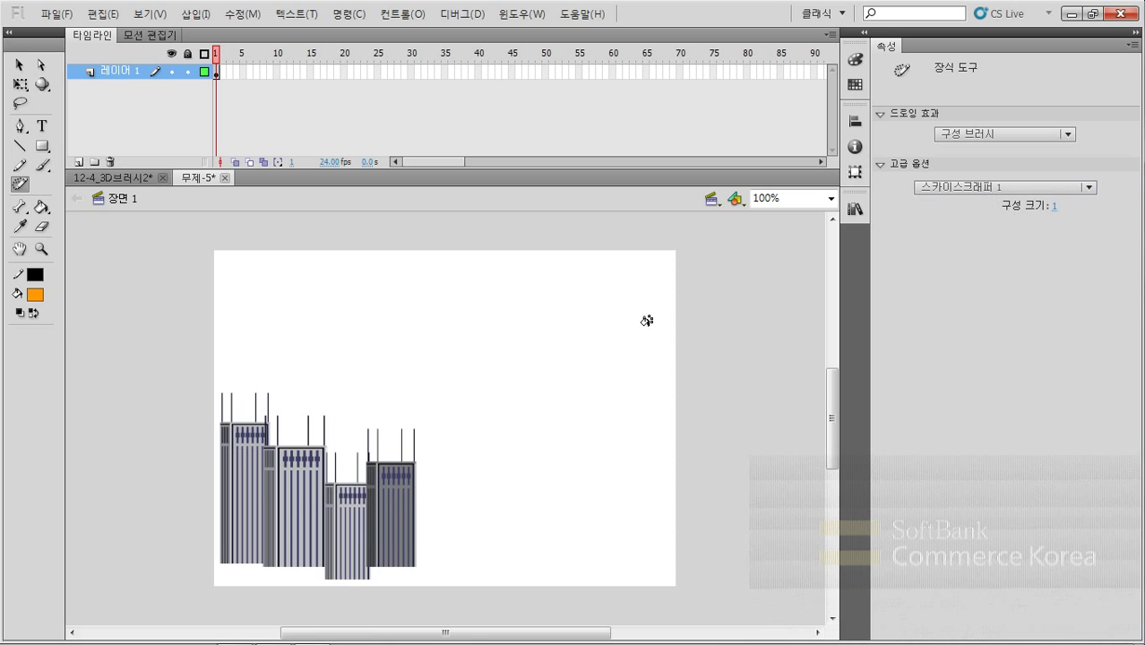
# Switch the building type to 스카이스크래퍼 2 and draw three buildings beside the first group, near the middle of the stage
pyautogui.click(1037, 192)
pyautogui.click(1005, 246)
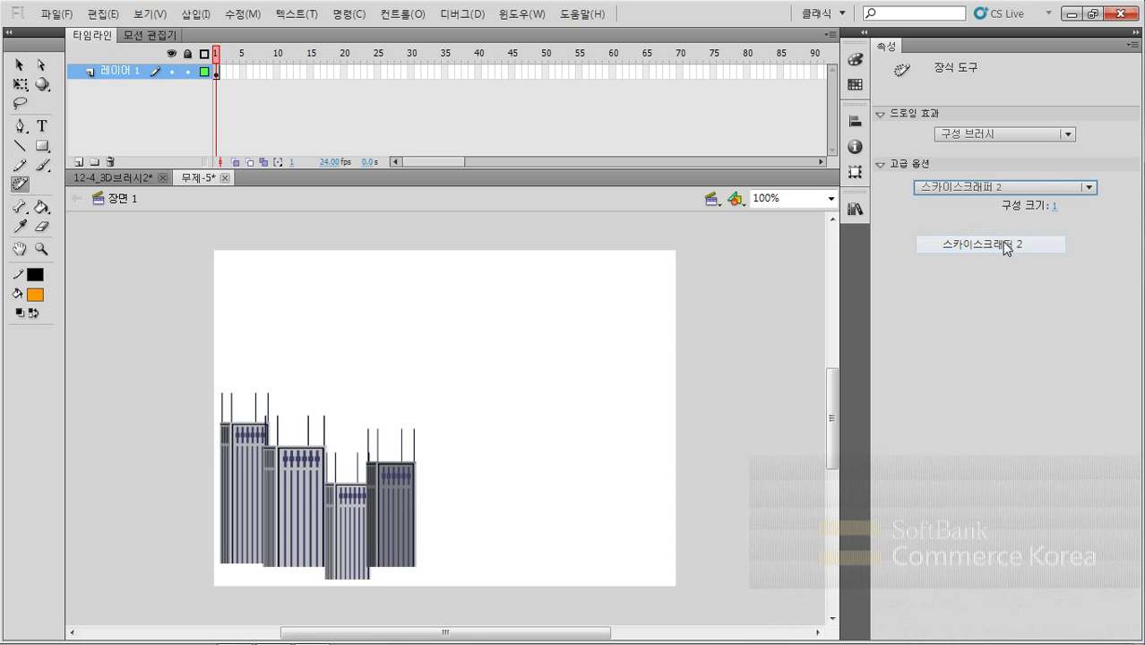
pyautogui.moveTo(422, 538); pyautogui.dragTo(423, 425)
pyautogui.moveTo(467, 538)
pyautogui.mouseDown()
pyautogui.moveTo(466, 453)
pyautogui.moveTo(502, 480)
pyautogui.mouseUp()
# Switch the building type to 스카이스크래퍼 3 and draw a tall and a shorter building to the right of the skyline
pyautogui.click(995, 188)
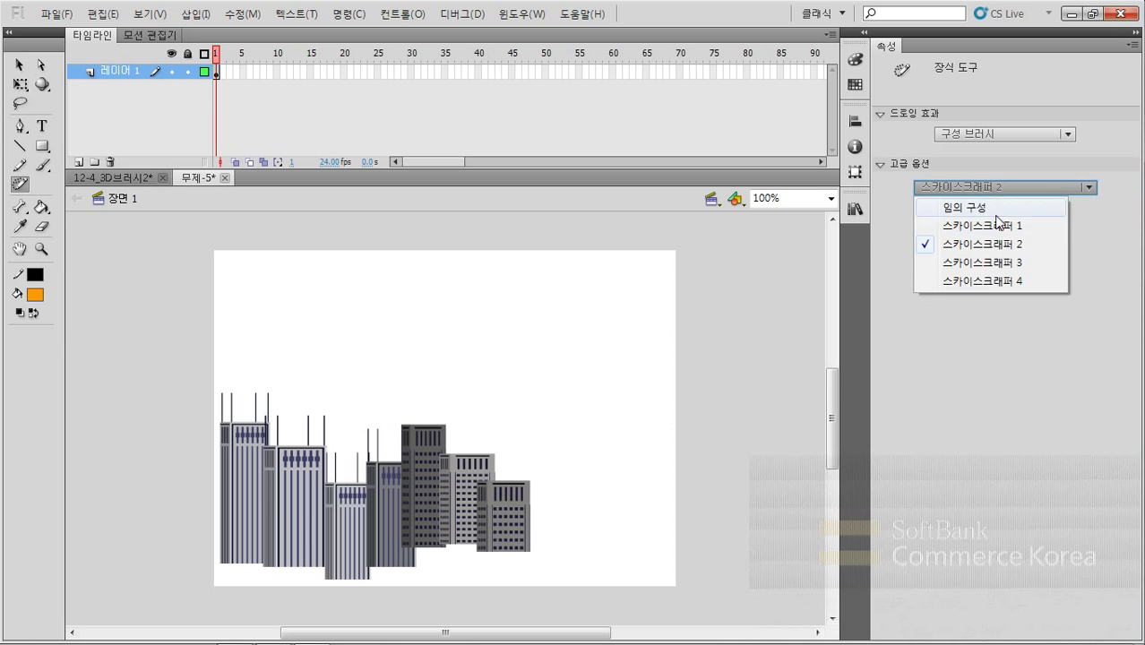
pyautogui.click(1007, 259)
pyautogui.moveTo(556, 527); pyautogui.dragTo(550, 448)
pyautogui.moveTo(606, 536); pyautogui.dragTo(609, 480)
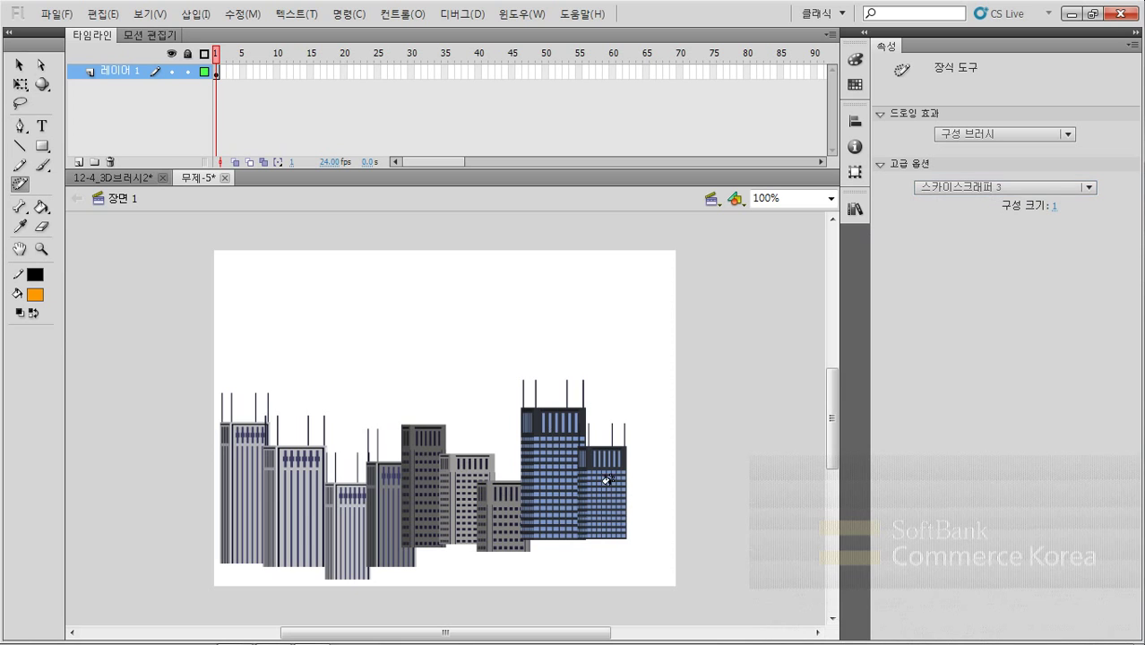
# Switch to 스카이스크래퍼 4 and draw one building at the stage's right edge and three in front of the existing skyline
pyautogui.click(950, 188)
pyautogui.click(973, 282)
pyautogui.moveTo(660, 538); pyautogui.dragTo(658, 445)
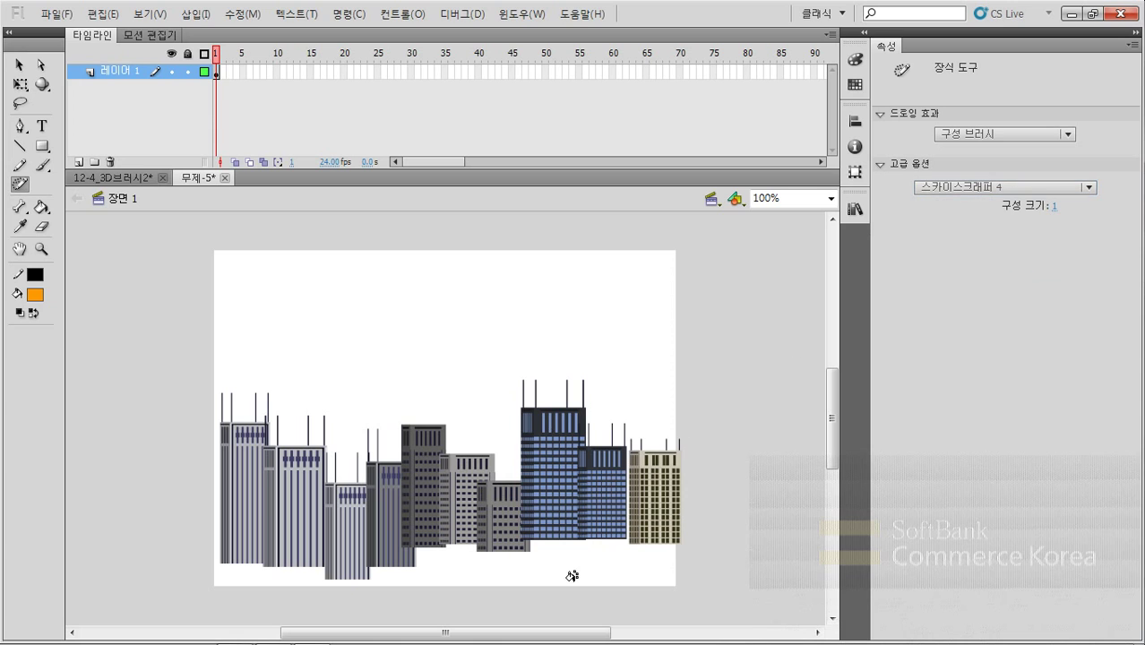
pyautogui.moveTo(572, 575); pyautogui.dragTo(568, 502)
pyautogui.moveTo(484, 563); pyautogui.dragTo(482, 516)
pyautogui.moveTo(421, 586); pyautogui.dragTo(405, 500)
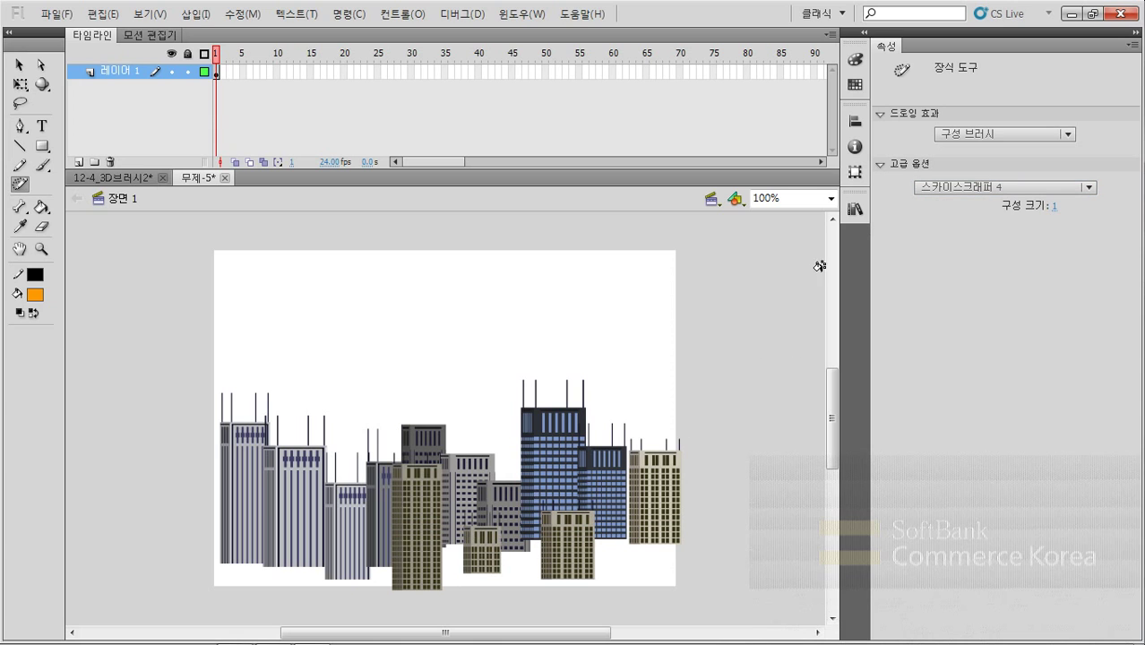
# Set the building type to 임의 구성 and draw a row of random buildings of varied heights across the whole skyline
pyautogui.click(1036, 190)
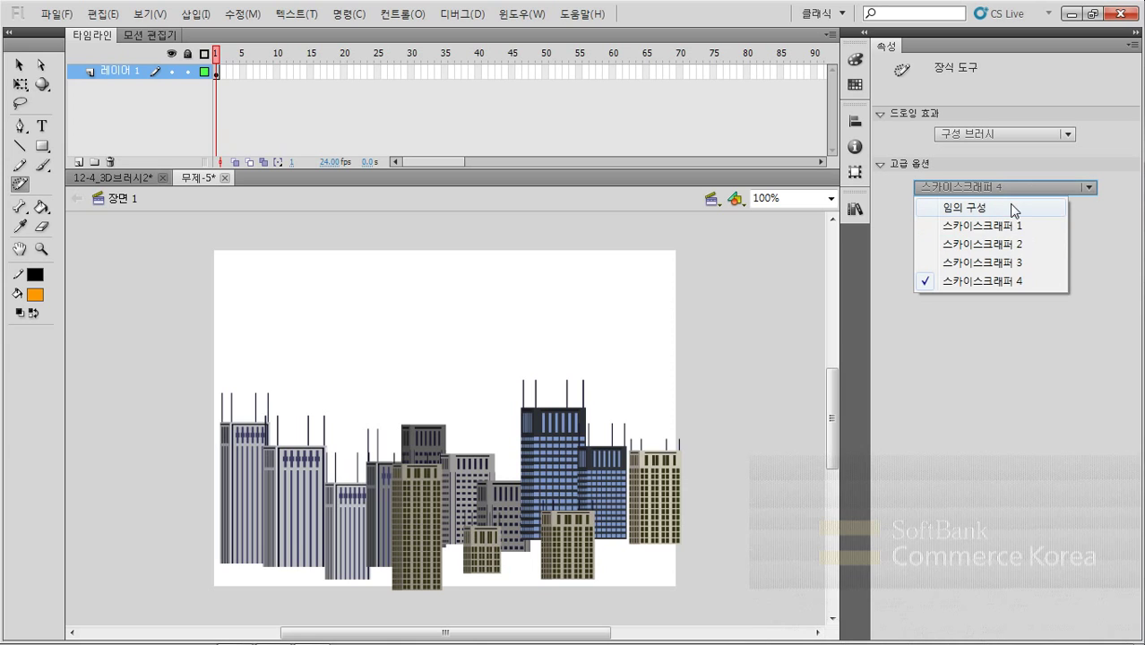
pyautogui.click(1010, 206)
pyautogui.moveTo(260, 569); pyautogui.dragTo(253, 473)
pyautogui.moveTo(308, 568); pyautogui.dragTo(308, 444)
pyautogui.moveTo(353, 562); pyautogui.dragTo(351, 439)
pyautogui.moveTo(373, 570); pyautogui.dragTo(373, 480)
pyautogui.moveTo(417, 584); pyautogui.dragTo(424, 467)
pyautogui.moveTo(491, 566); pyautogui.dragTo(486, 396)
pyautogui.moveTo(555, 551); pyautogui.dragTo(548, 392)
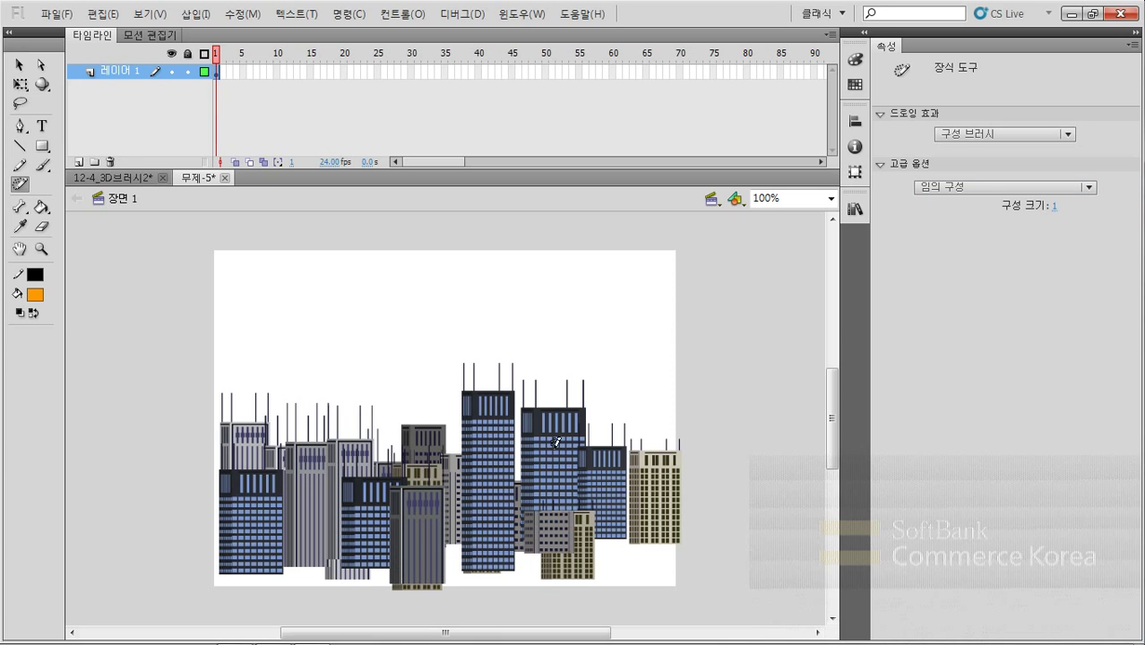
pyautogui.moveTo(617, 538); pyautogui.dragTo(618, 429)
pyautogui.moveTo(670, 545); pyautogui.dragTo(672, 460)
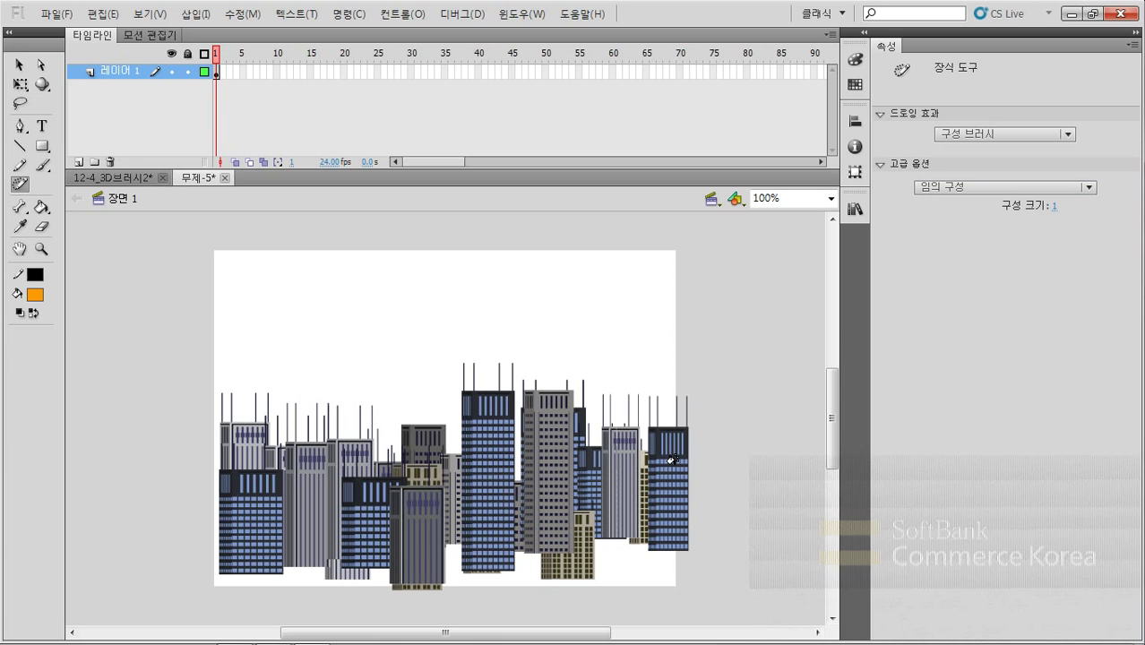
# Draw one more random building near the stage's right side, then set 구성 크기 to 10 and draw two large buildings
pyautogui.click(1053, 208)
pyautogui.moveTo(619, 561); pyautogui.dragTo(613, 408)
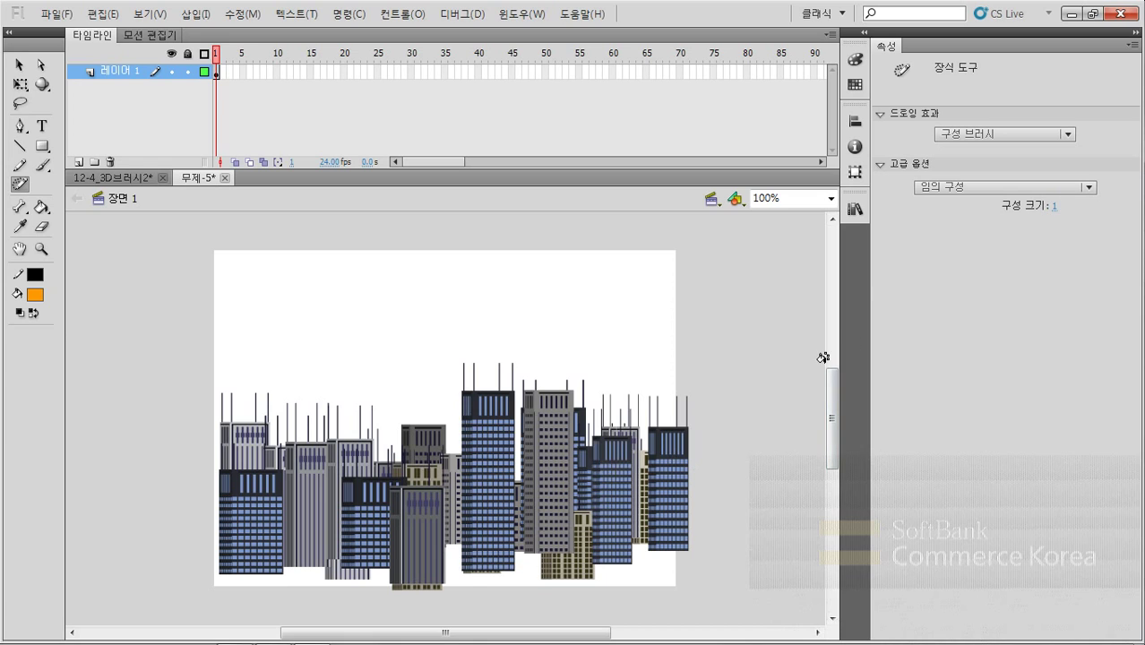
pyautogui.click(1053, 209)
pyautogui.moveTo(499, 535); pyautogui.dragTo(506, 484)
pyautogui.moveTo(597, 547)
pyautogui.mouseDown()
pyautogui.moveTo(624, 403)
pyautogui.moveTo(640, 422)
pyautogui.mouseUp()
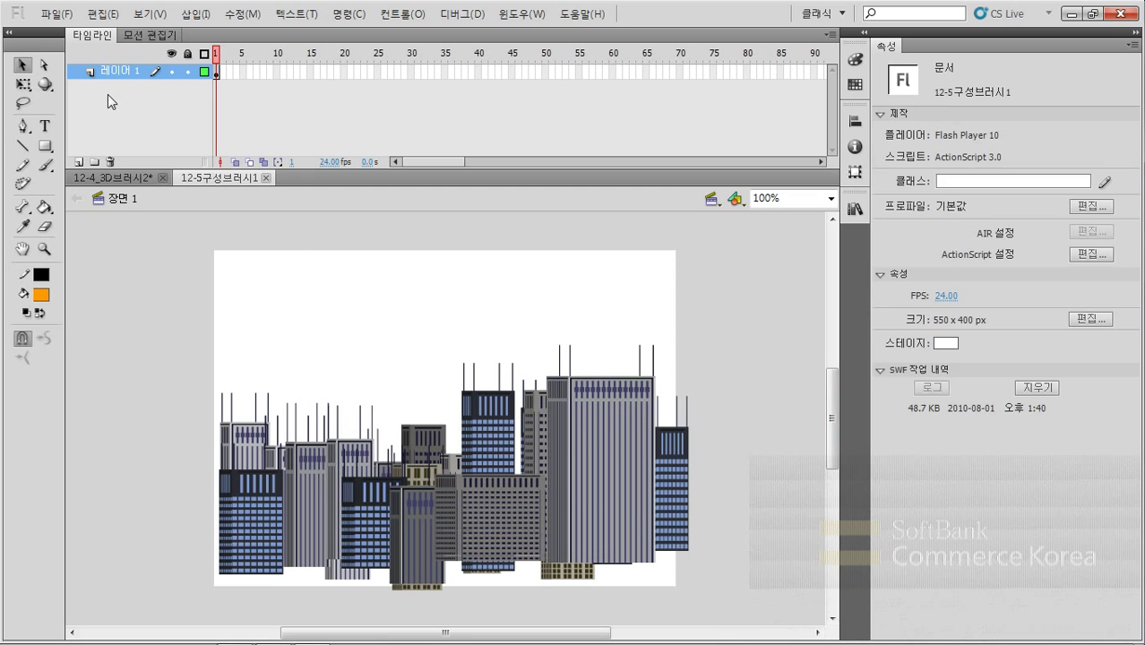
# Create a new ActionScript 3.0 document
pyautogui.click(56, 14)
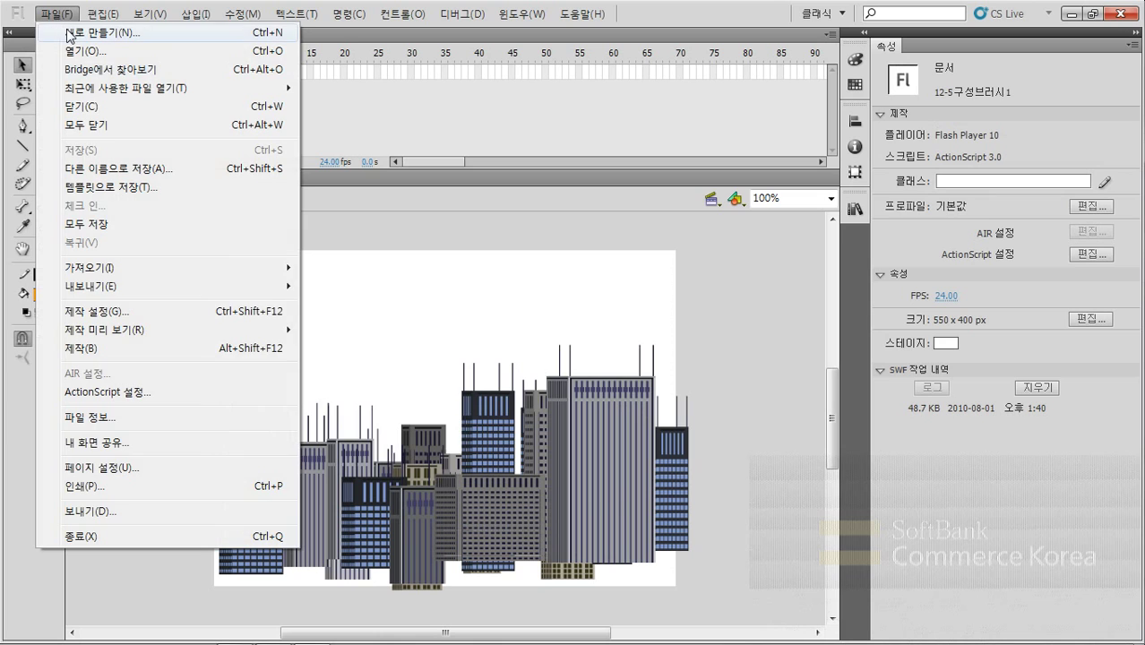
pyautogui.click(70, 36)
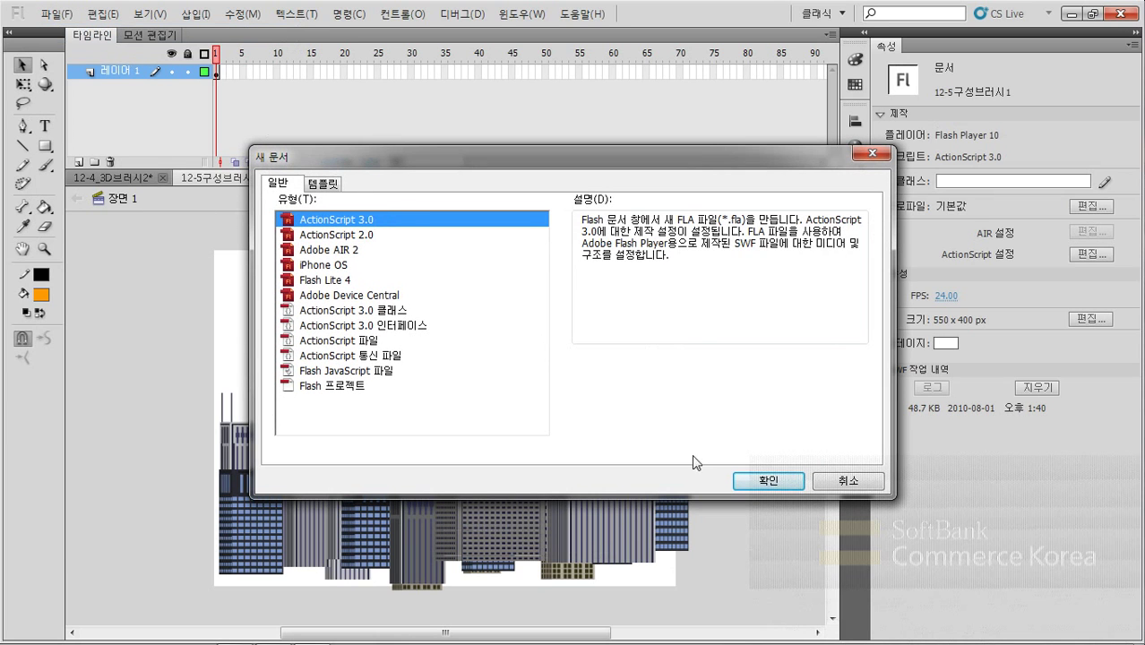
pyautogui.click(755, 485)
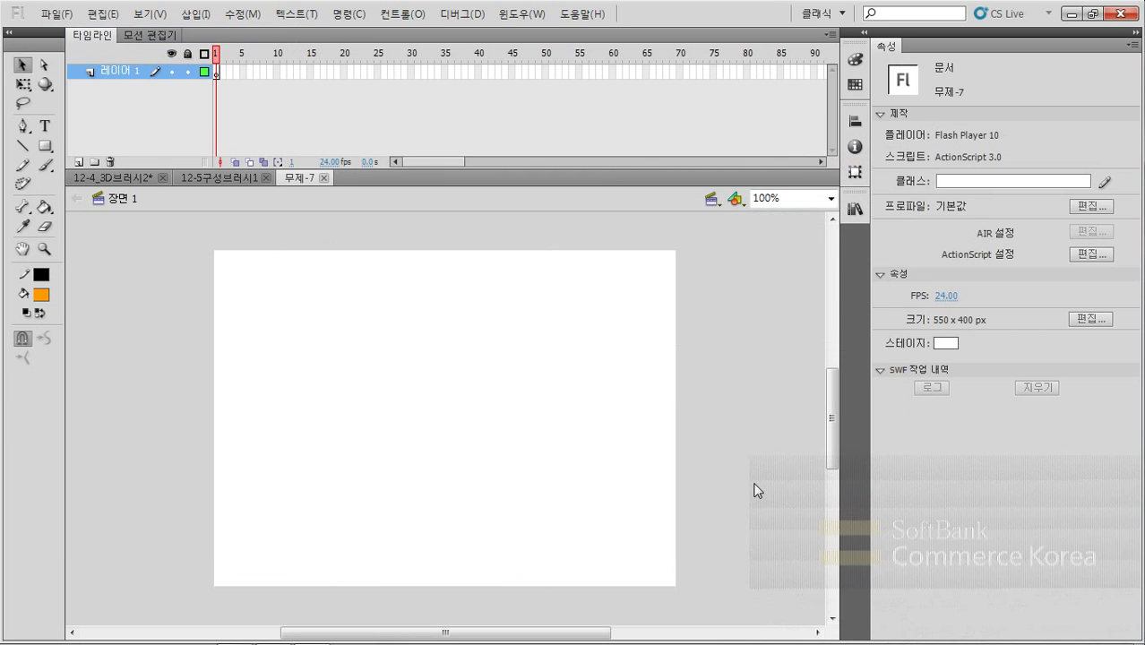
# Using the Deco tool's 장식된 브러시 effect with pattern 1: 계단식 파형, draw a horizontal line across the upper stage
pyautogui.click(22, 185)
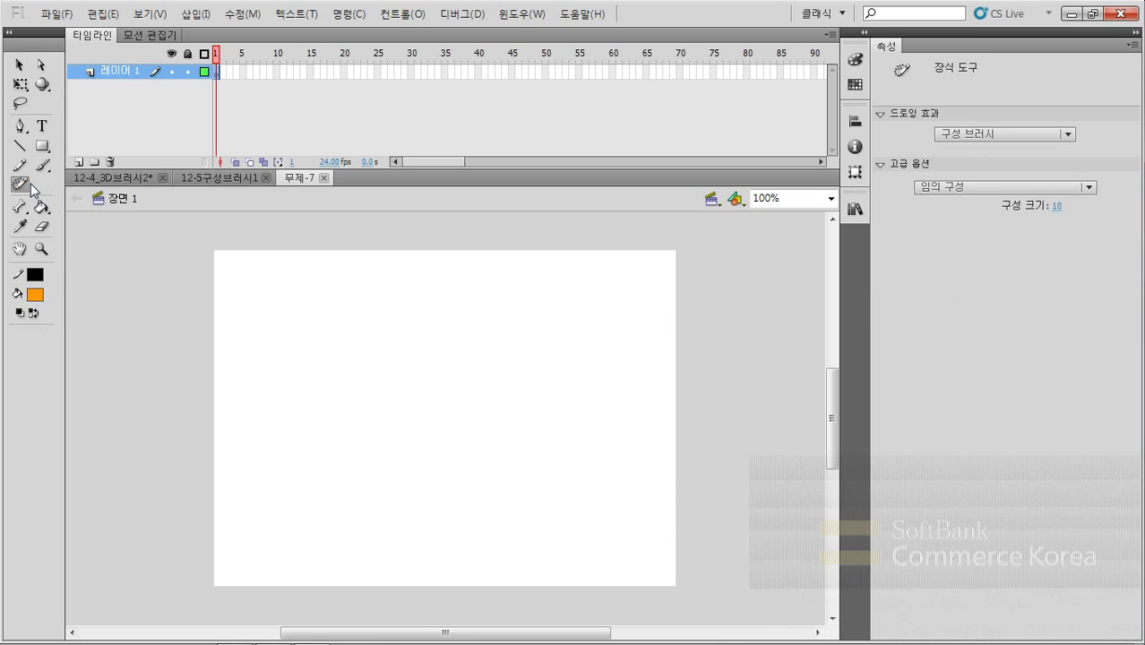
pyautogui.click(1022, 136)
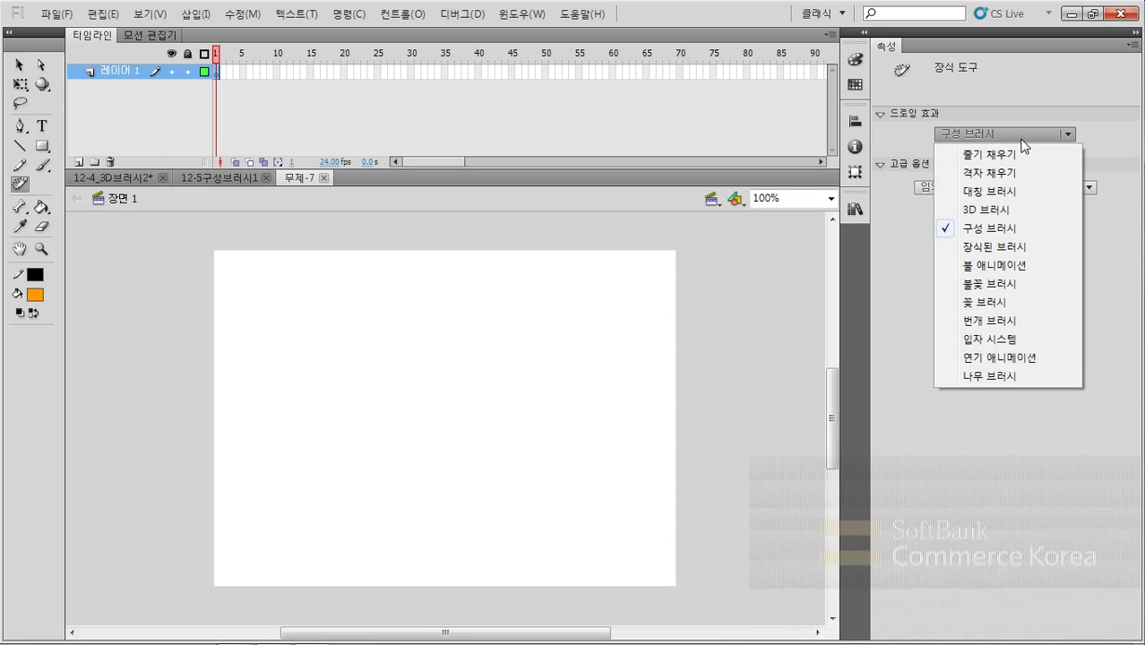
pyautogui.click(1001, 255)
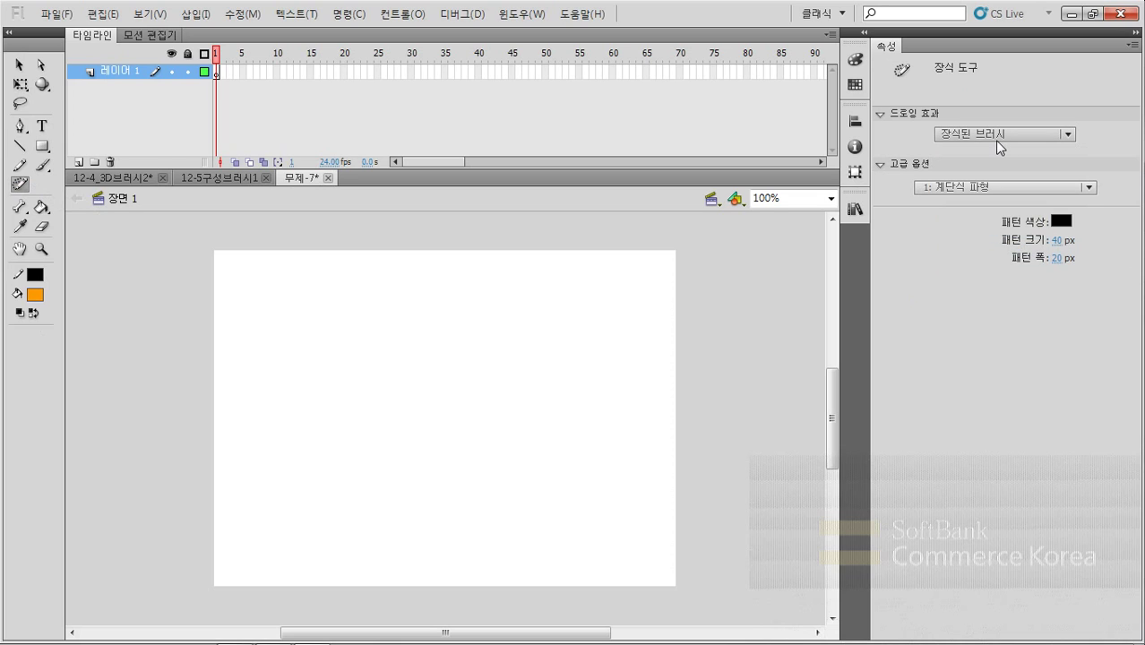
pyautogui.click(1014, 188)
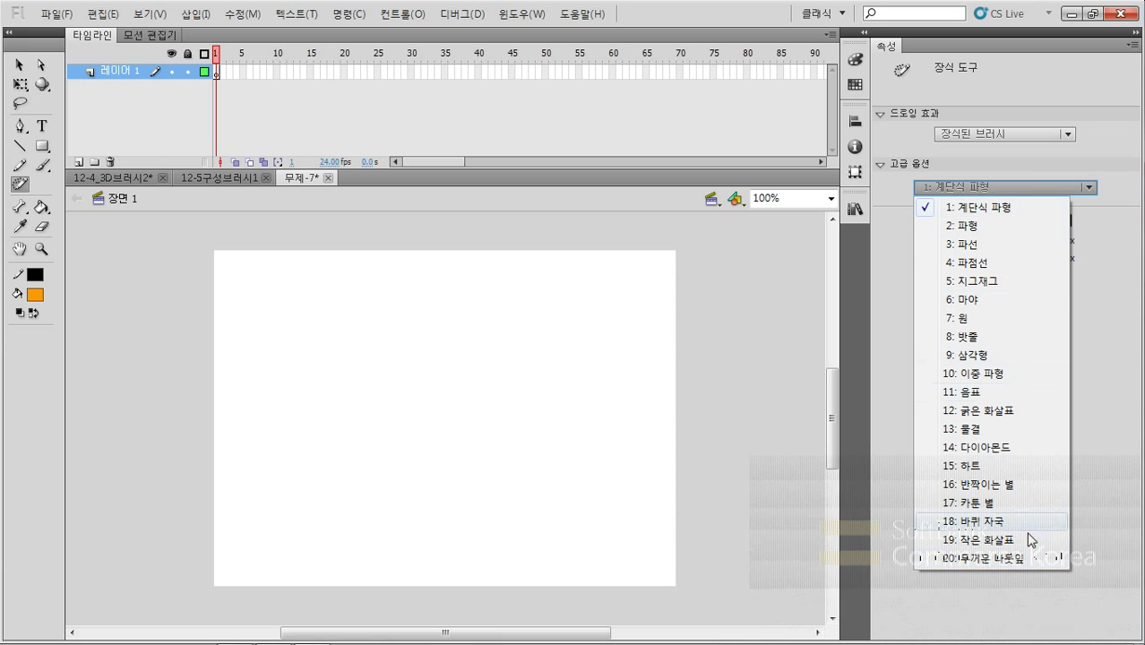
pyautogui.click(1028, 212)
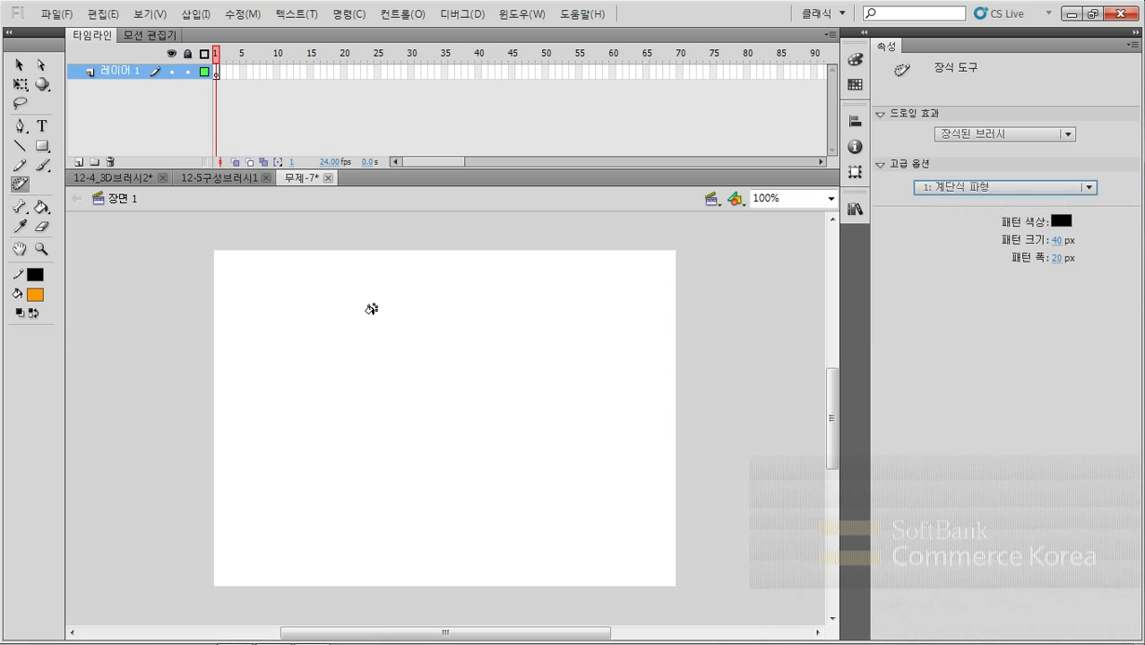
pyautogui.moveTo(255, 292); pyautogui.dragTo(616, 291)
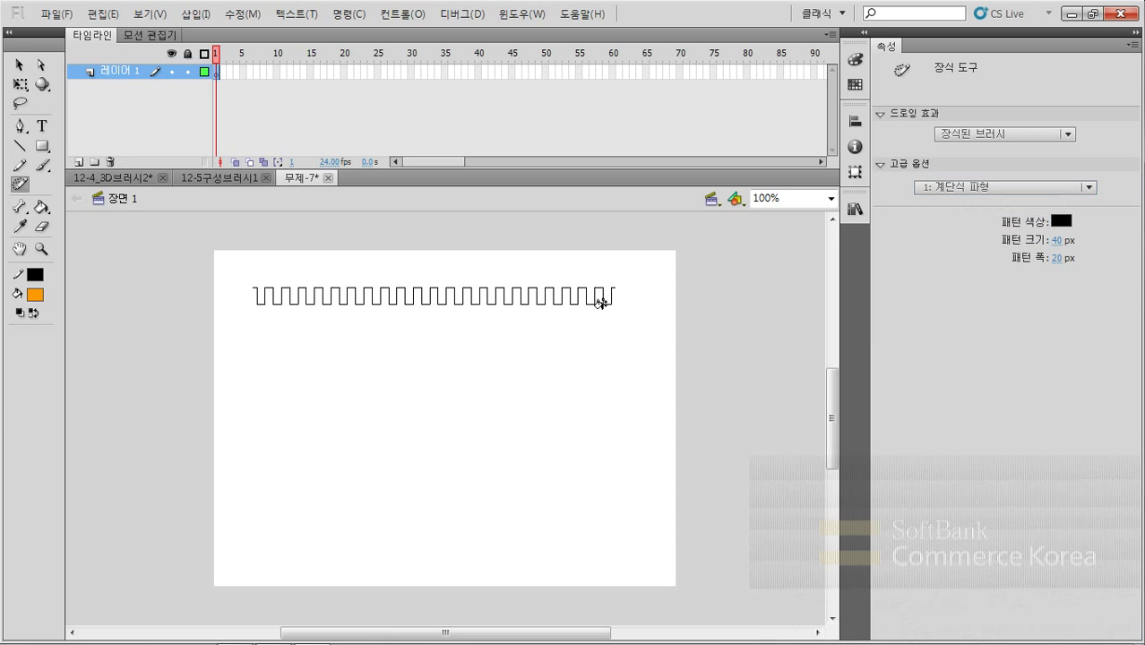
# Draw a 2: 파형 line below the stepped line and a 3: 파선 line beneath it
pyautogui.click(1008, 188)
pyautogui.click(999, 226)
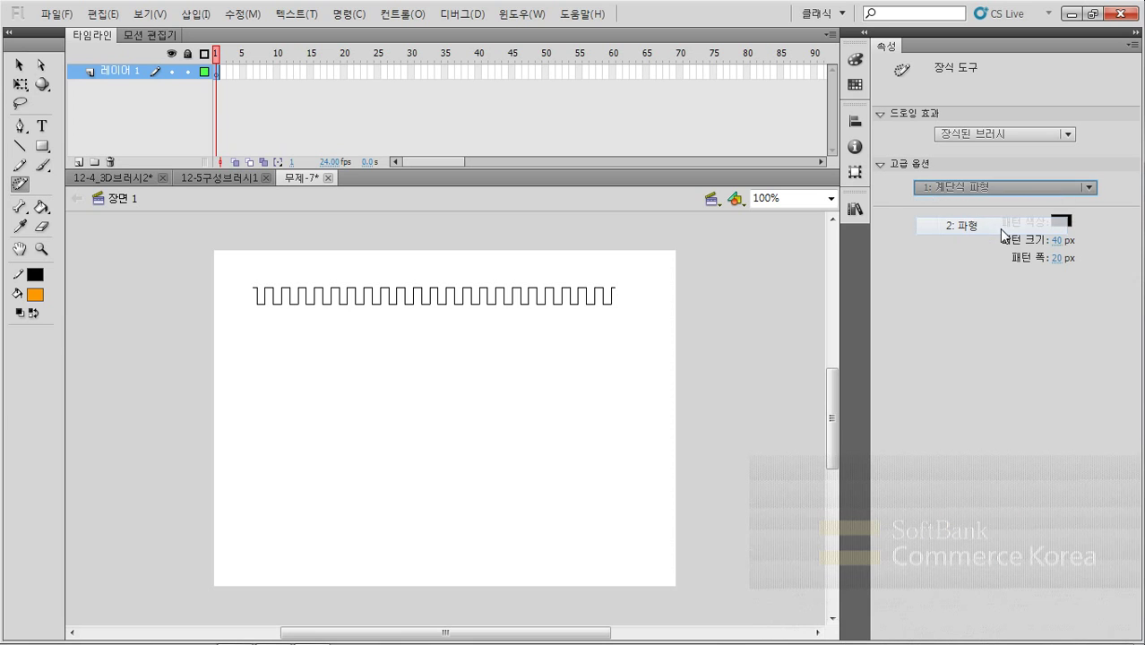
pyautogui.moveTo(241, 327); pyautogui.dragTo(629, 327)
pyautogui.click(985, 189)
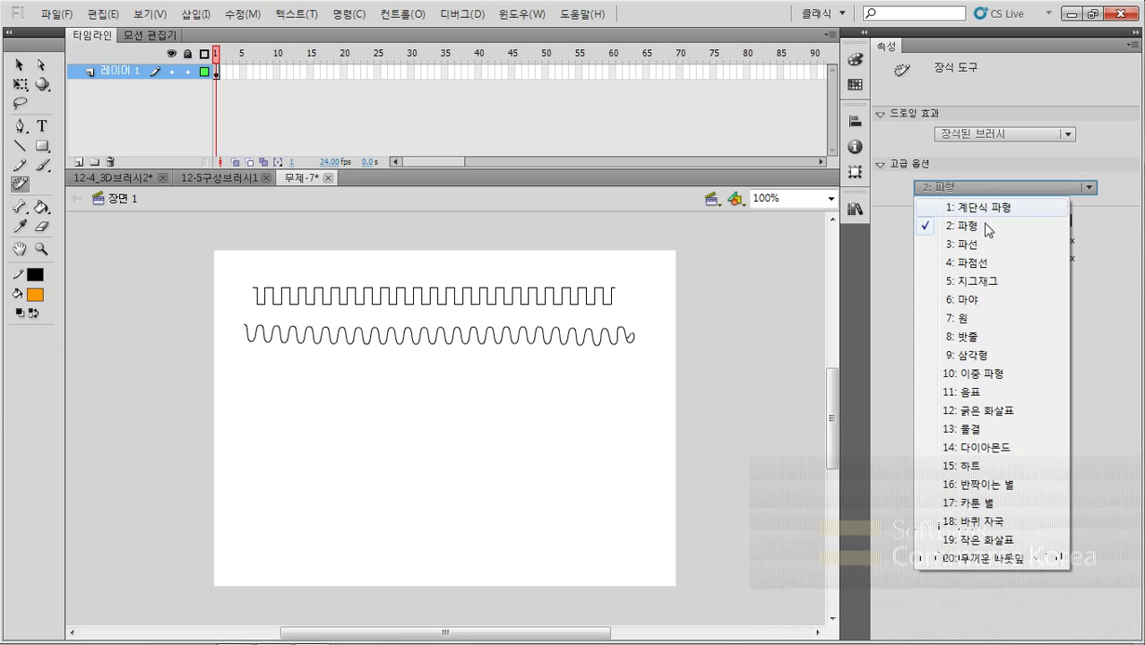
pyautogui.click(995, 244)
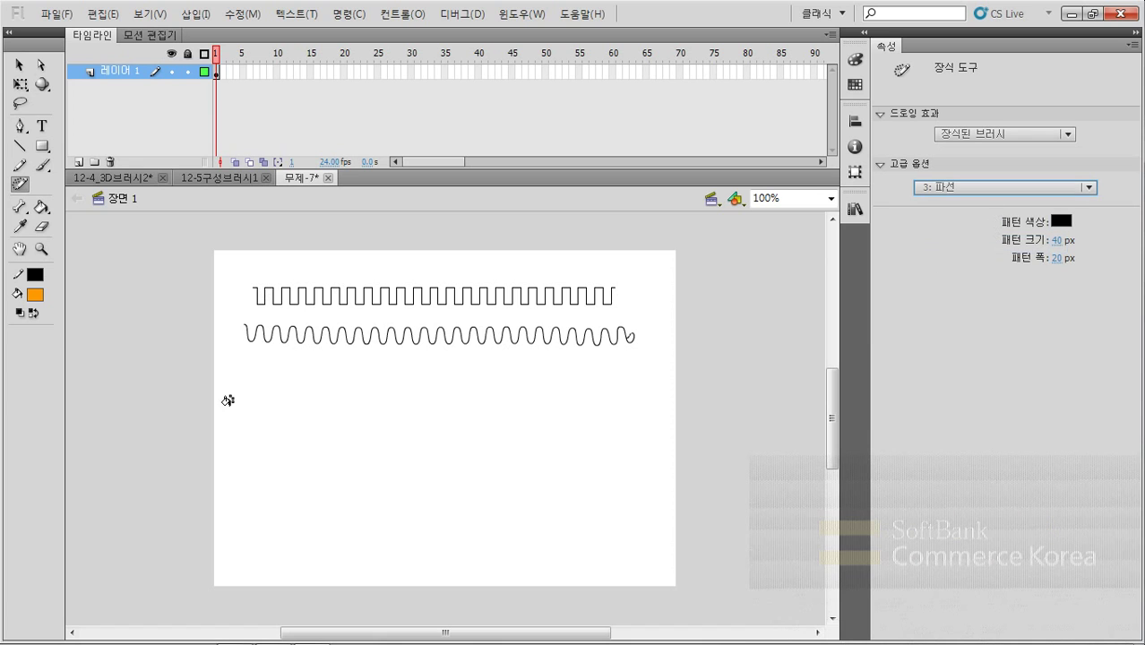
pyautogui.moveTo(245, 368)
pyautogui.mouseDown()
pyautogui.moveTo(638, 386)
pyautogui.moveTo(649, 375)
pyautogui.mouseUp()
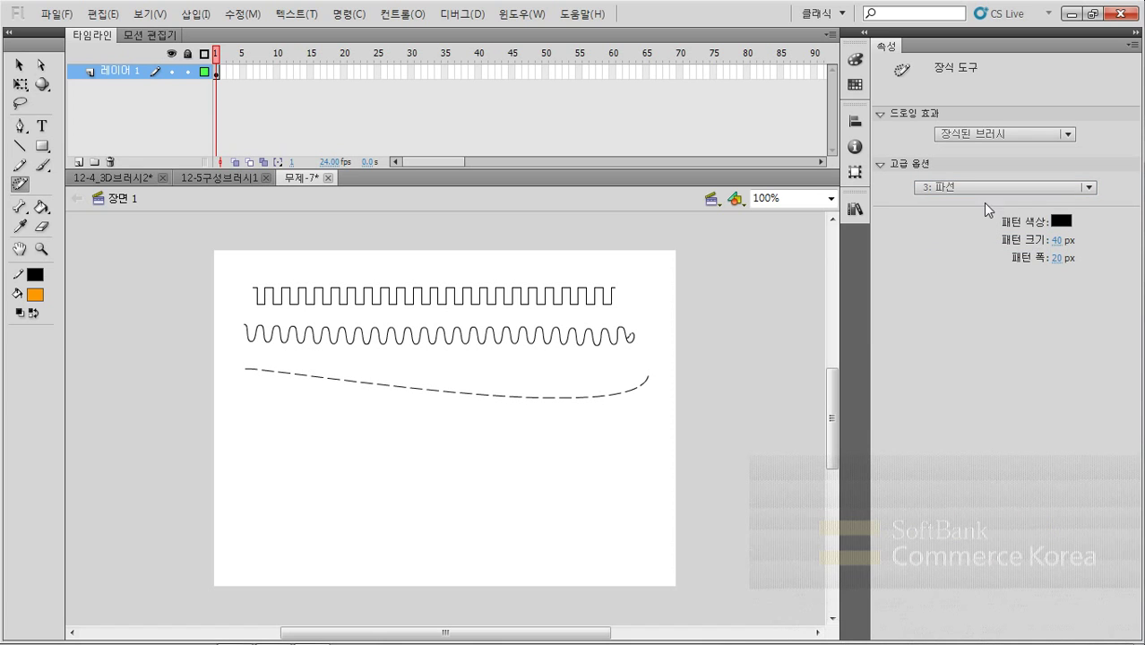
# Switch the pattern to 13: 물결 and draw a line across the stage below the dashed line
pyautogui.click(1013, 188)
pyautogui.click(970, 428)
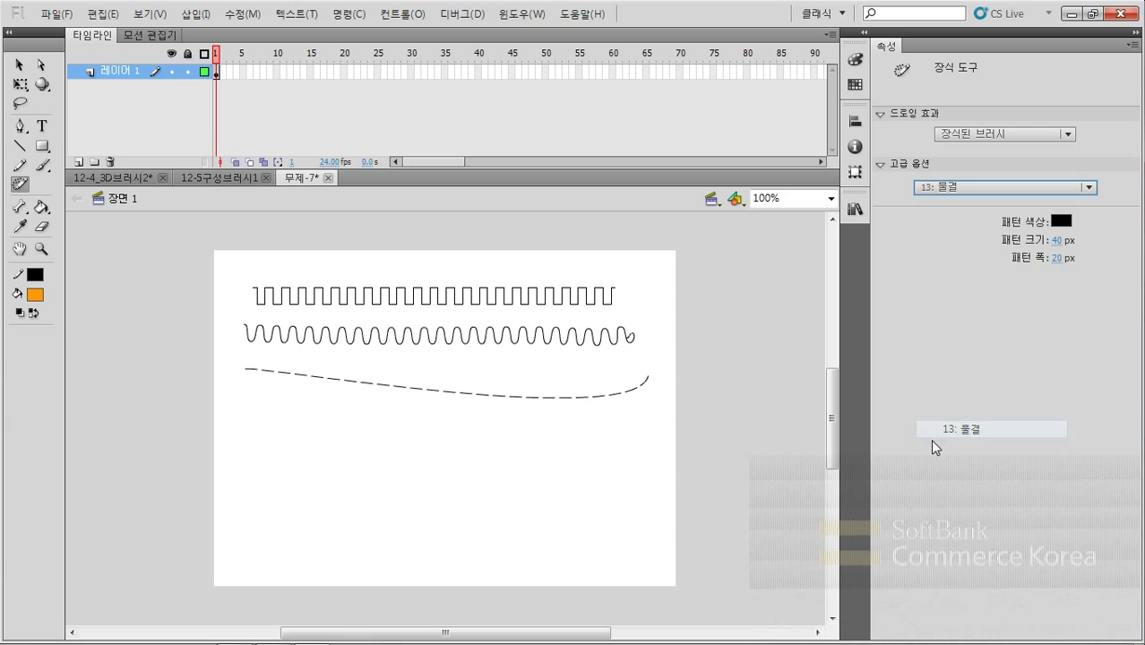
pyautogui.moveTo(235, 401); pyautogui.dragTo(633, 423)
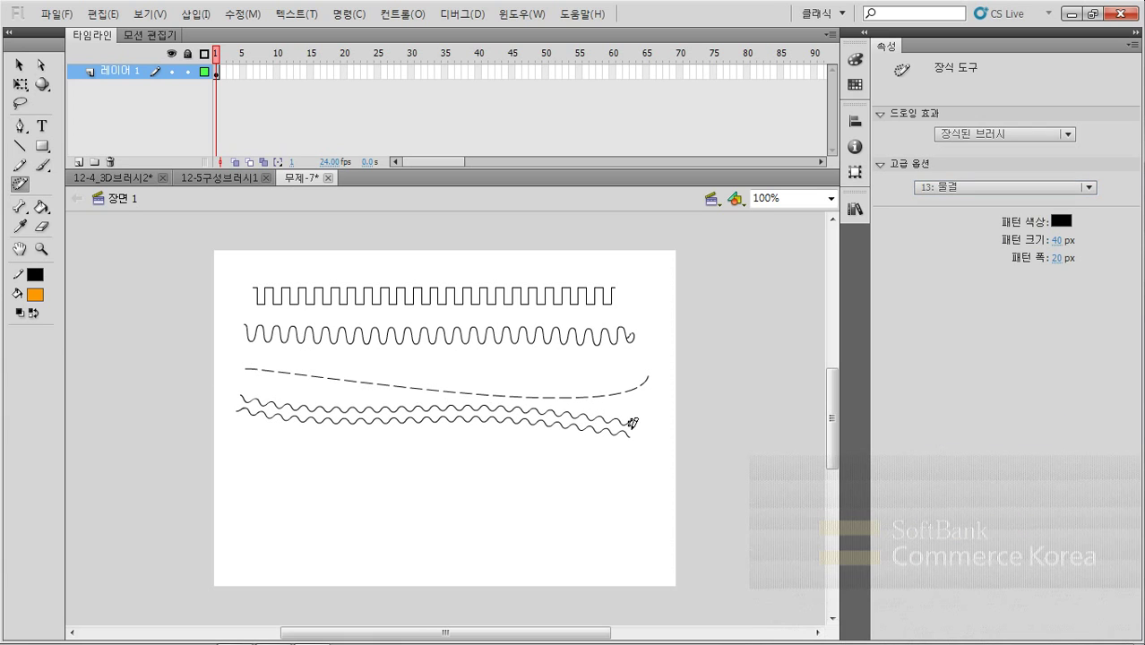
# Set the pattern color to red, choose 16: 반짝이는 별, and draw a row of stars below the double wavy line
pyautogui.click(1061, 220)
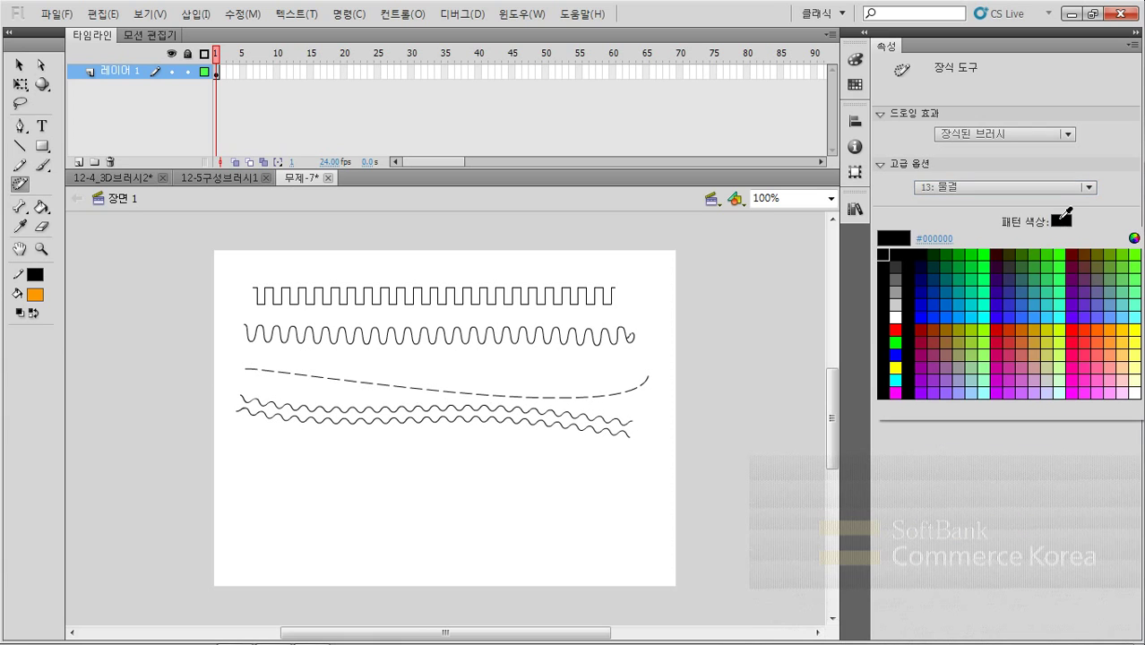
pyautogui.click(1069, 332)
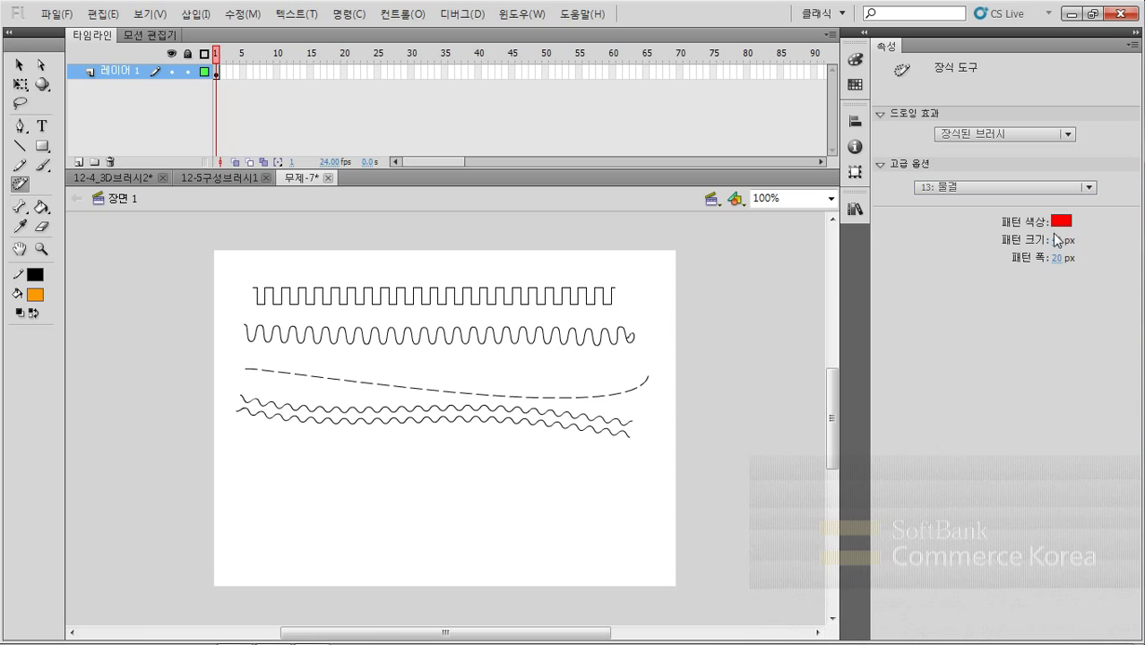
pyautogui.click(1043, 188)
pyautogui.click(999, 485)
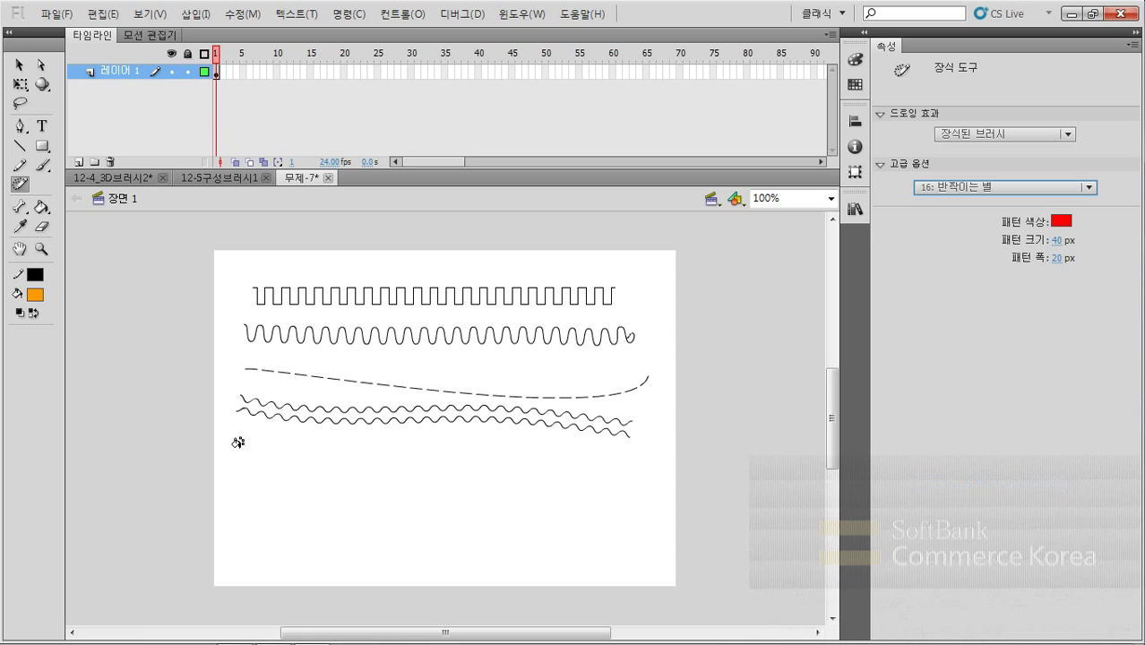
pyautogui.moveTo(237, 440); pyautogui.dragTo(582, 457)
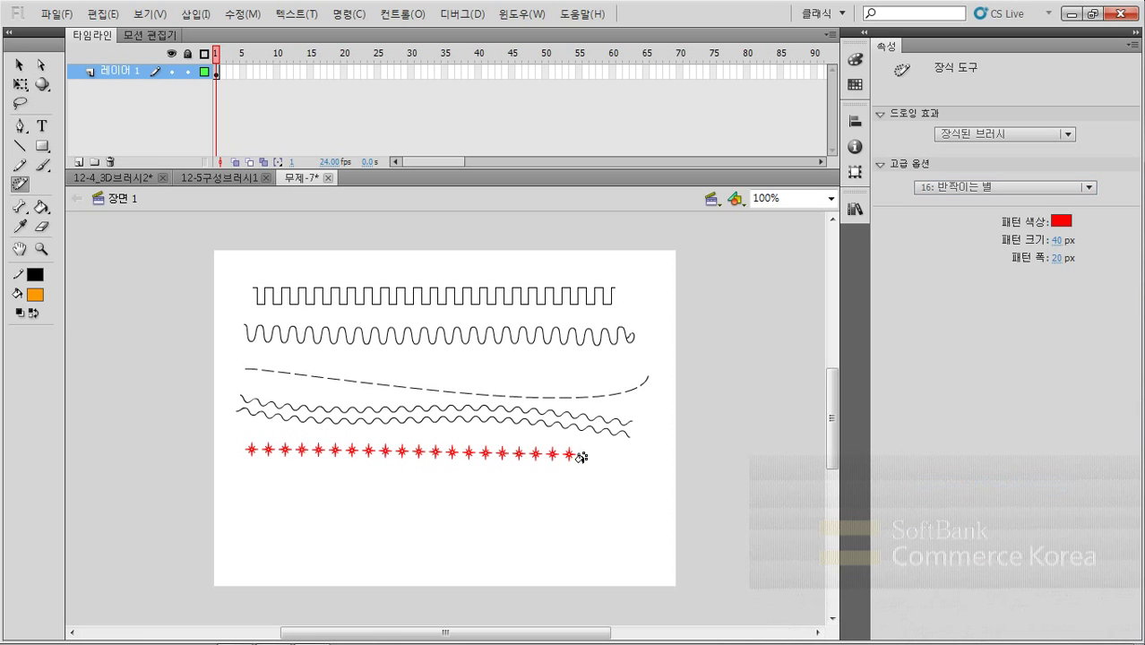
# Set the pattern size to 65 px, choose 18: 바퀴 자국, and draw a horizontal line below the row of stars
pyautogui.click(1058, 240)
pyautogui.click(1066, 188)
pyautogui.click(995, 523)
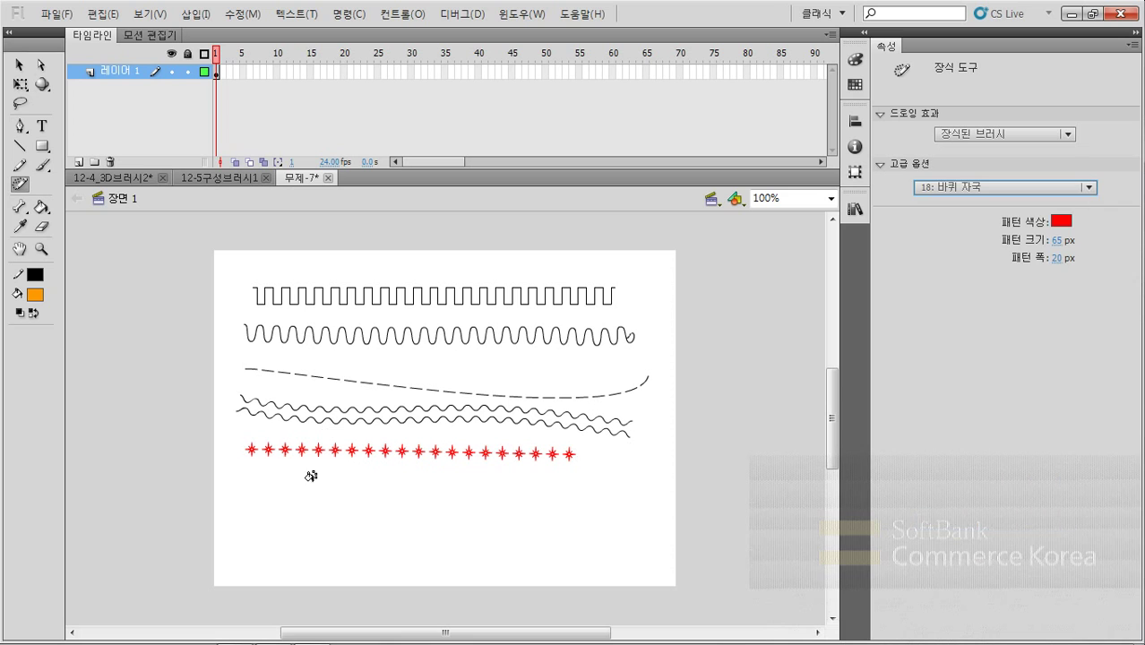
pyautogui.moveTo(244, 488); pyautogui.dragTo(615, 488)
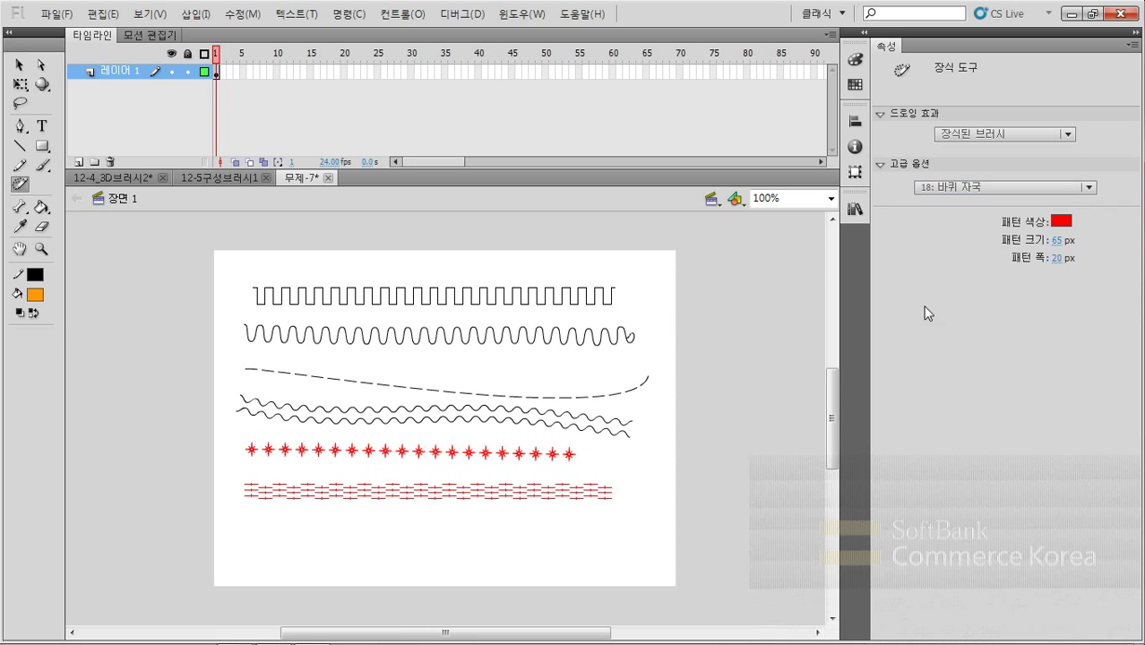
# Set the pattern width to 41 px, choose 19: 작은 화살표, and draw a row of arrows below the tire-track line
pyautogui.click(1056, 259)
pyautogui.click(1016, 186)
pyautogui.click(975, 540)
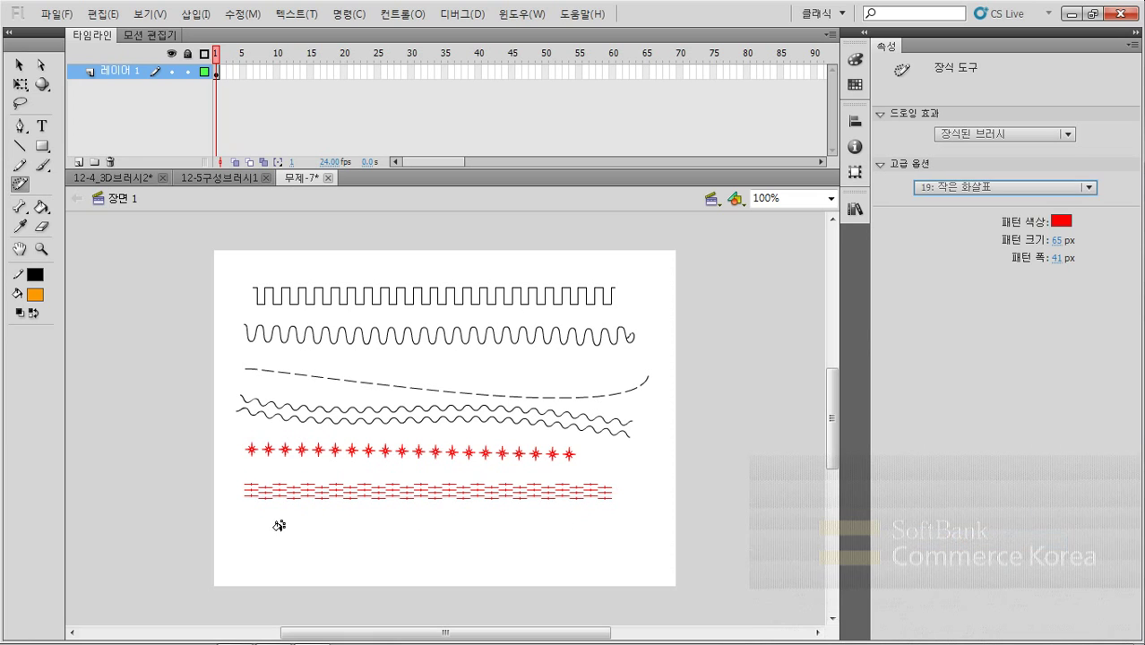
pyautogui.moveTo(260, 529)
pyautogui.mouseDown()
pyautogui.moveTo(598, 543)
pyautogui.moveTo(611, 530)
pyautogui.moveTo(575, 557)
pyautogui.mouseUp()
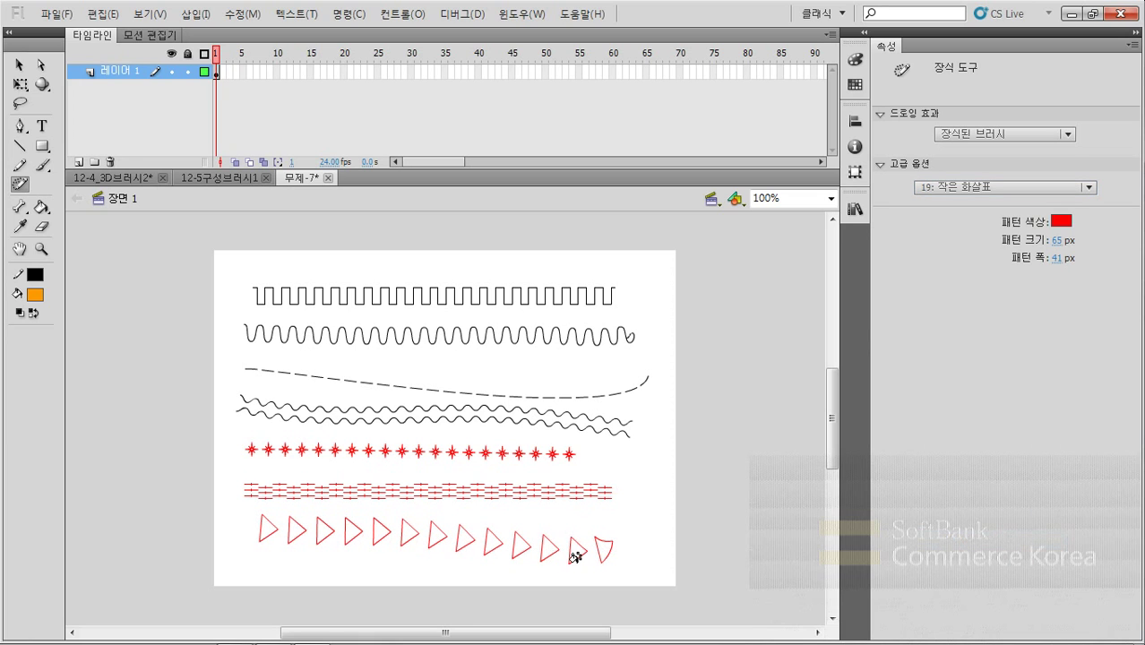
# Open the Flash document 12-7불애니메이션 from the sample12 folder
pyautogui.click(56, 14)
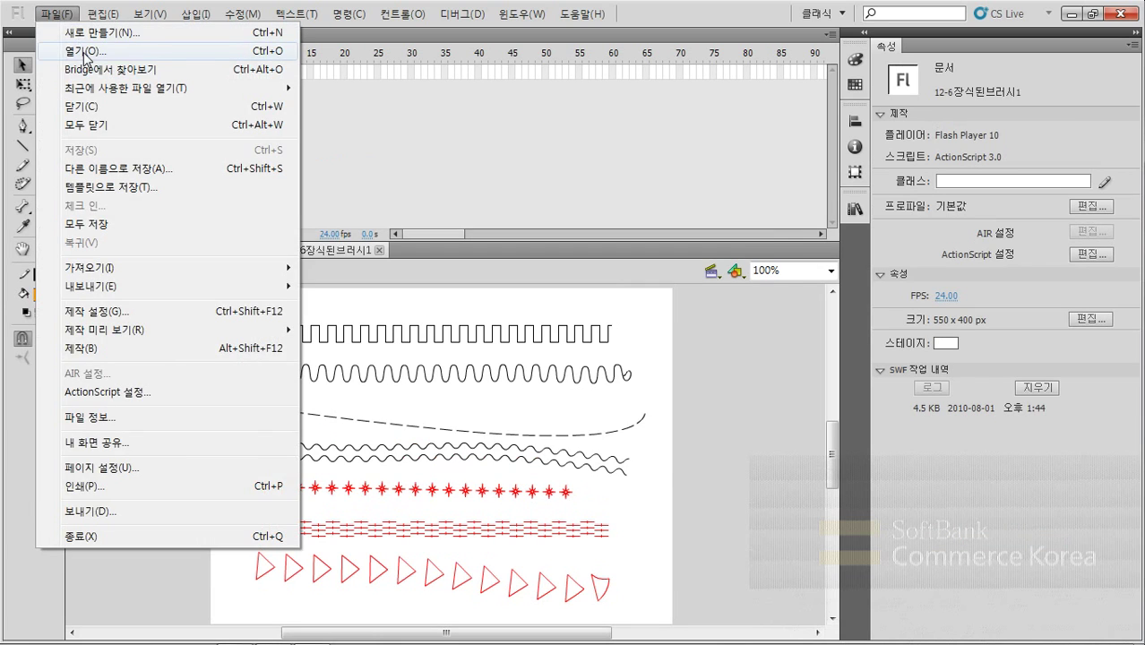
pyautogui.click(86, 46)
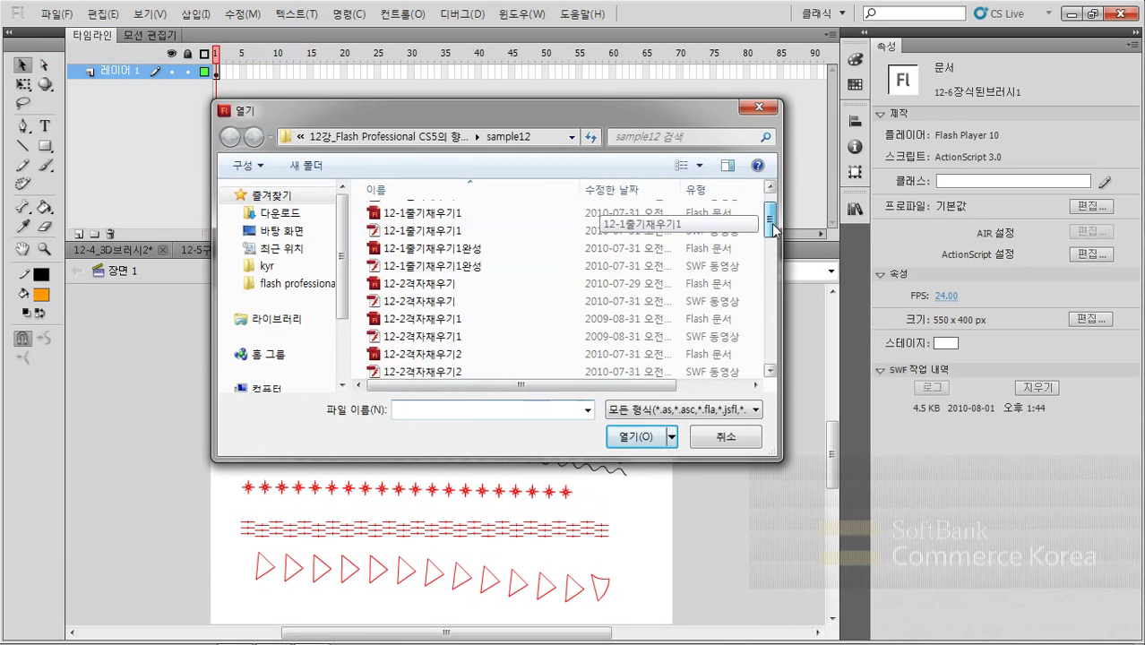
pyautogui.moveTo(770, 219); pyautogui.dragTo(771, 306)
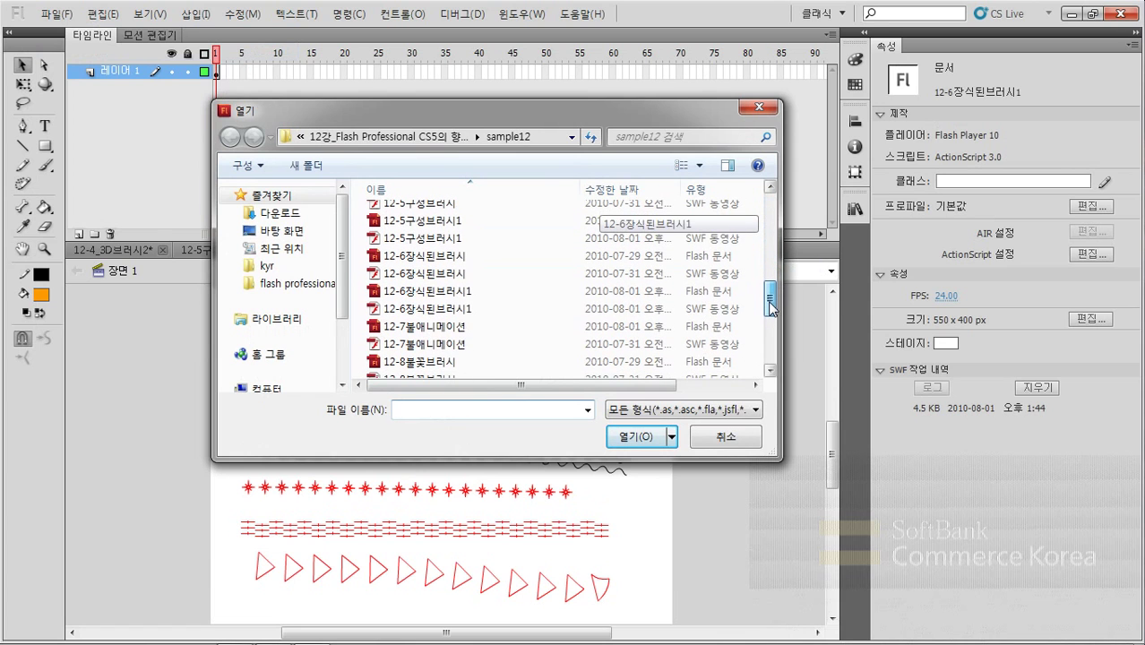
pyautogui.click(452, 328)
pyautogui.click(641, 437)
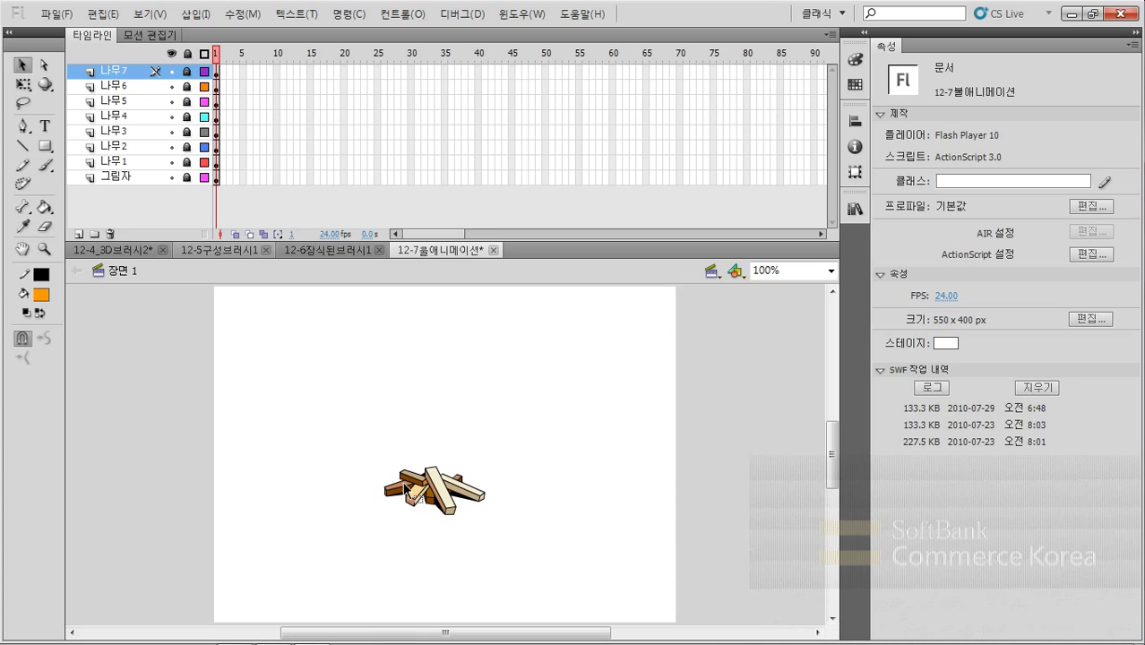
# Add a new layer above 나무7 and name it 불
pyautogui.click(79, 233)
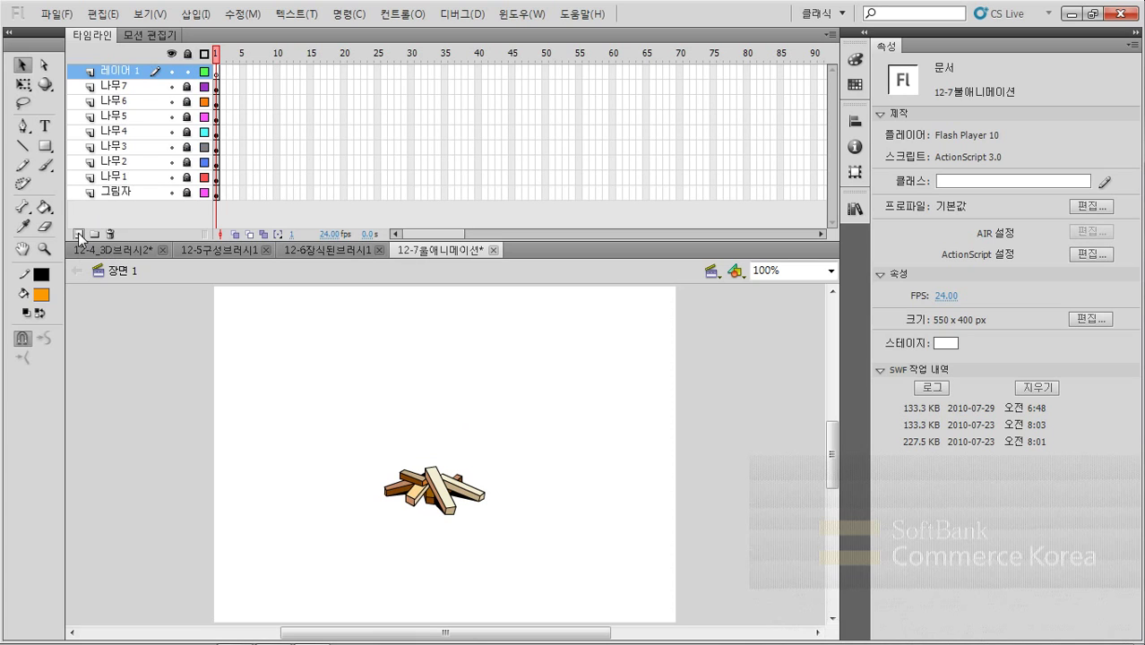
pyautogui.doubleClick(115, 79)
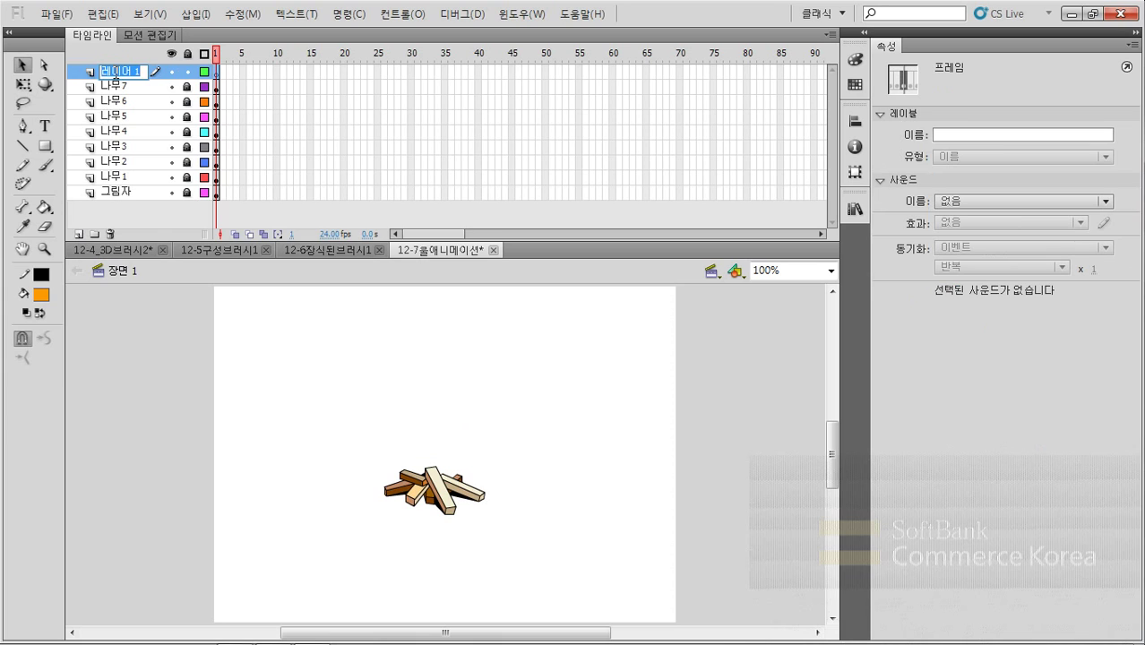
pyautogui.write('불')
pyautogui.press('Return')
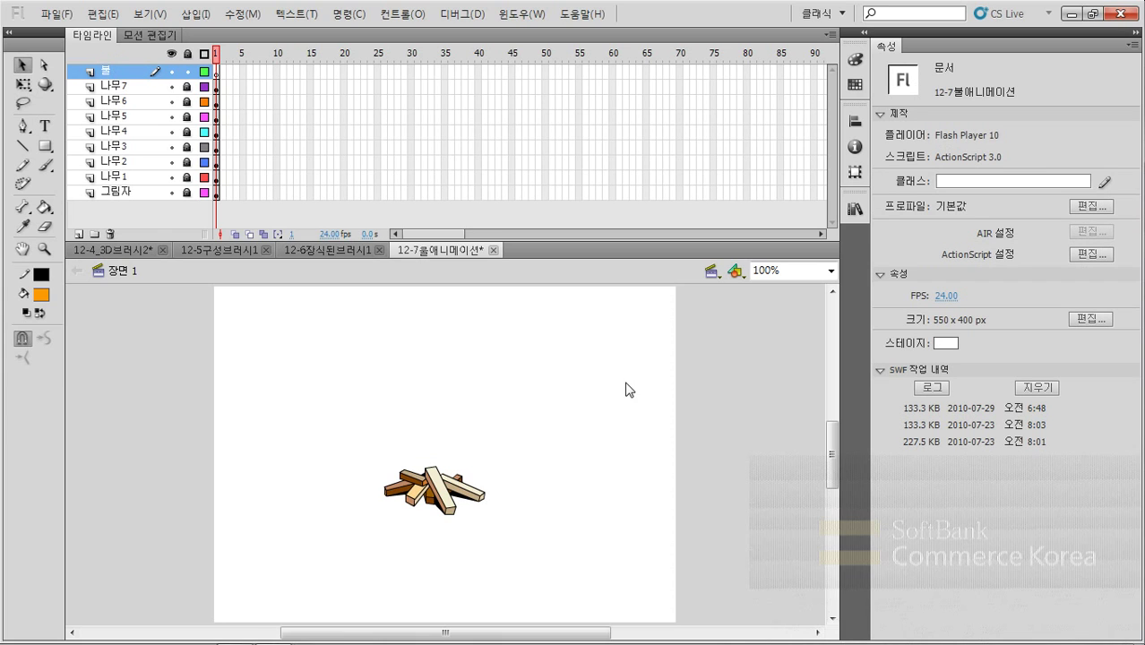
# Using the Deco tool's 불 애니메이션 effect, generate a fire animation on the 불 layer over the firewood
pyautogui.click(25, 185)
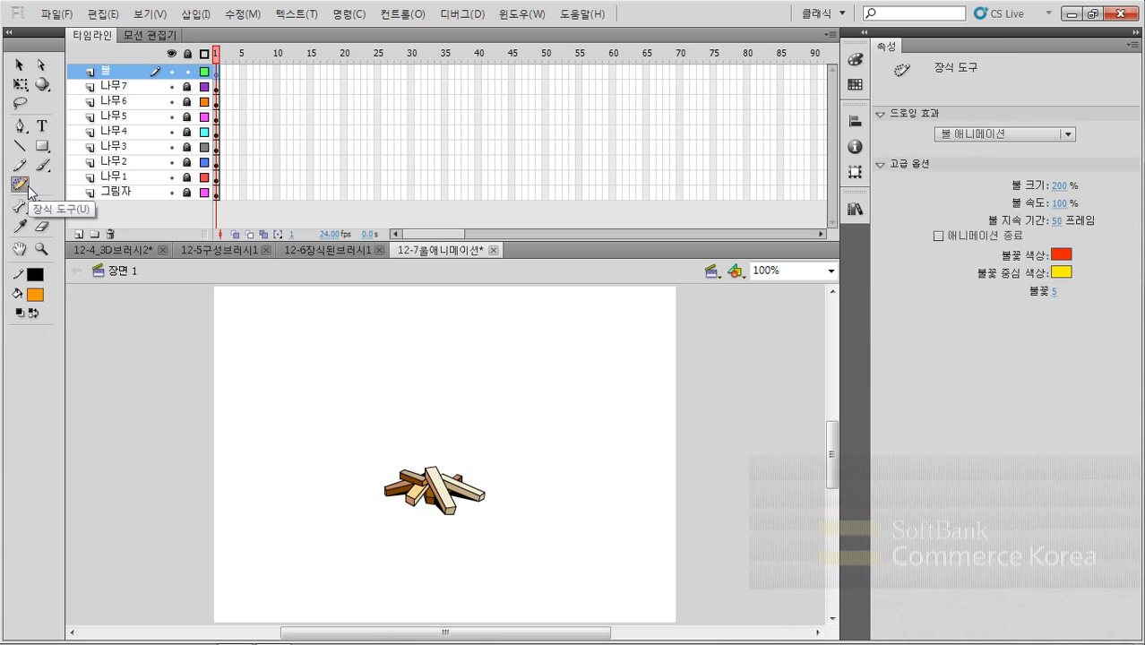
pyautogui.click(1027, 133)
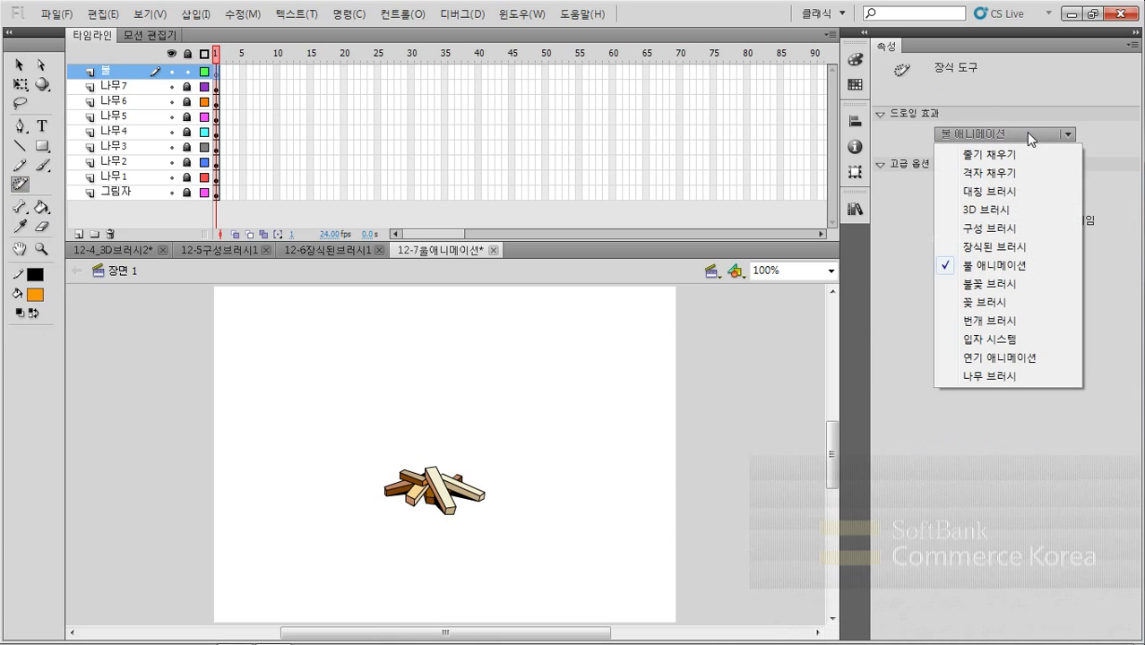
pyautogui.click(997, 267)
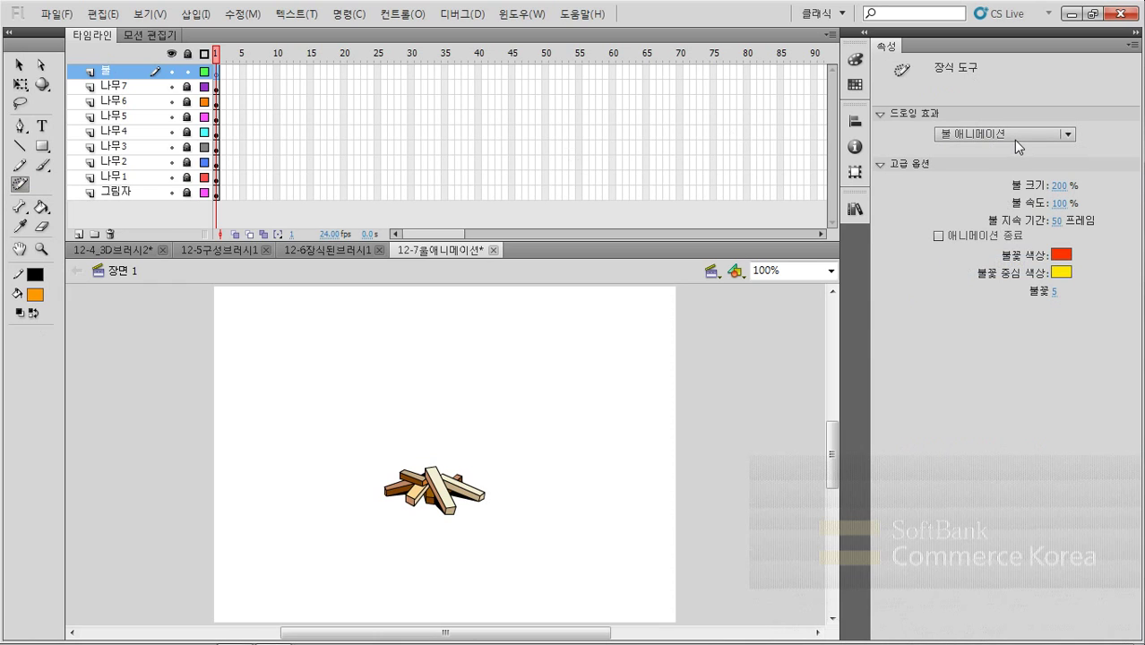
pyautogui.click(427, 416)
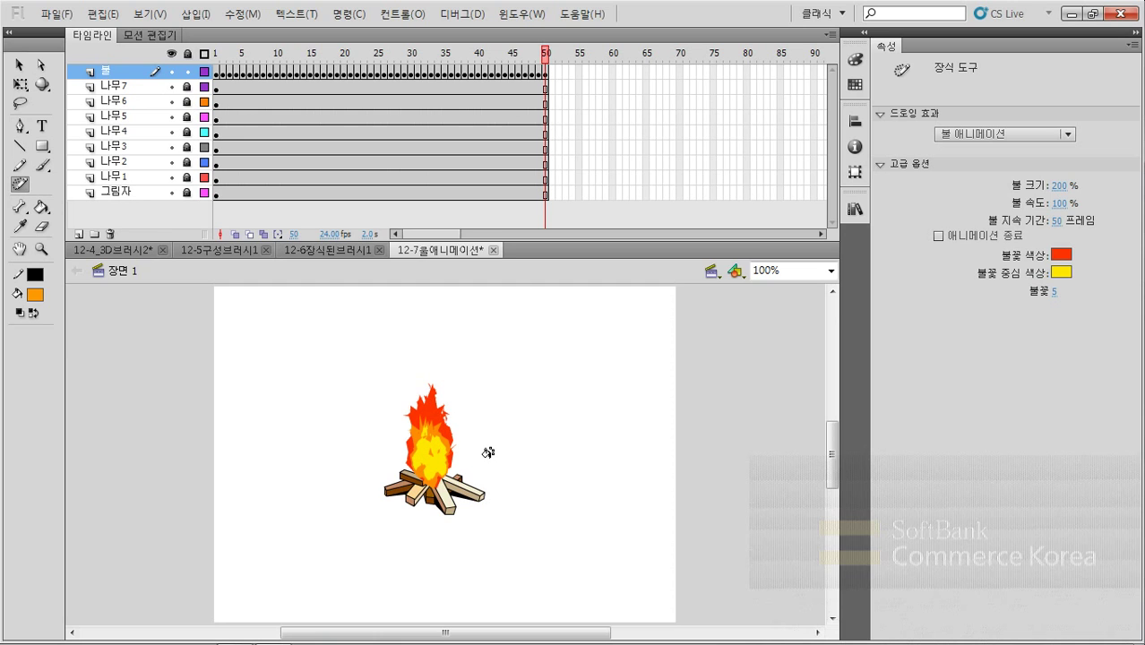
# Test the movie to view the burning campfire and close the preview
pyautogui.press('v')
pyautogui.hotkey('ctrl', 'Return')
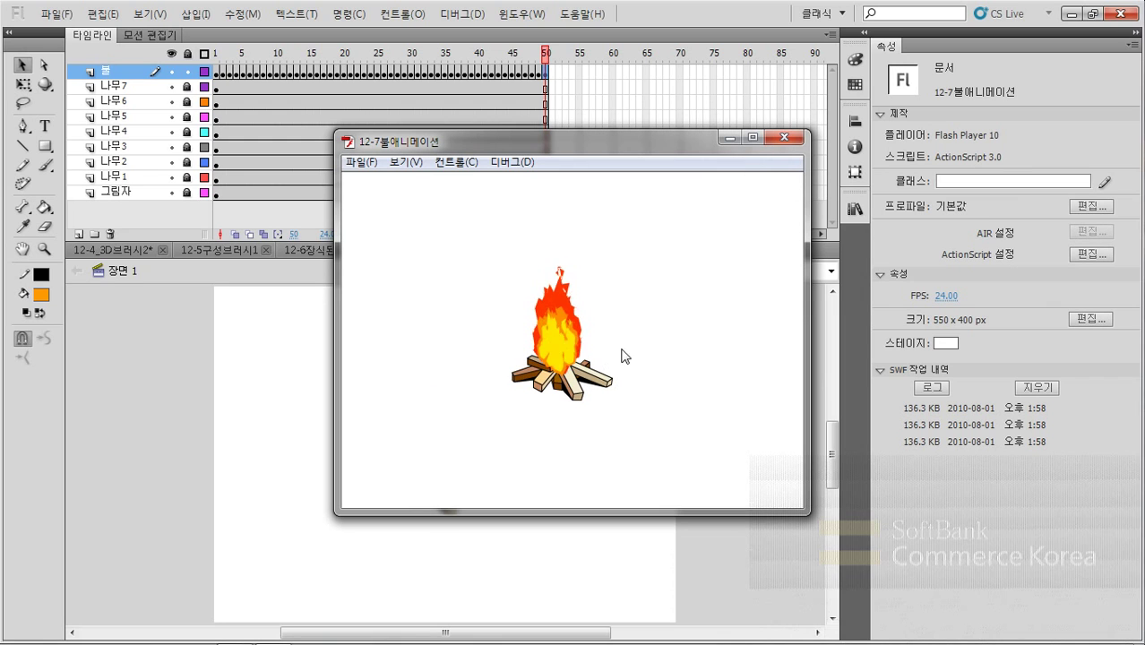
pyautogui.click(793, 139)
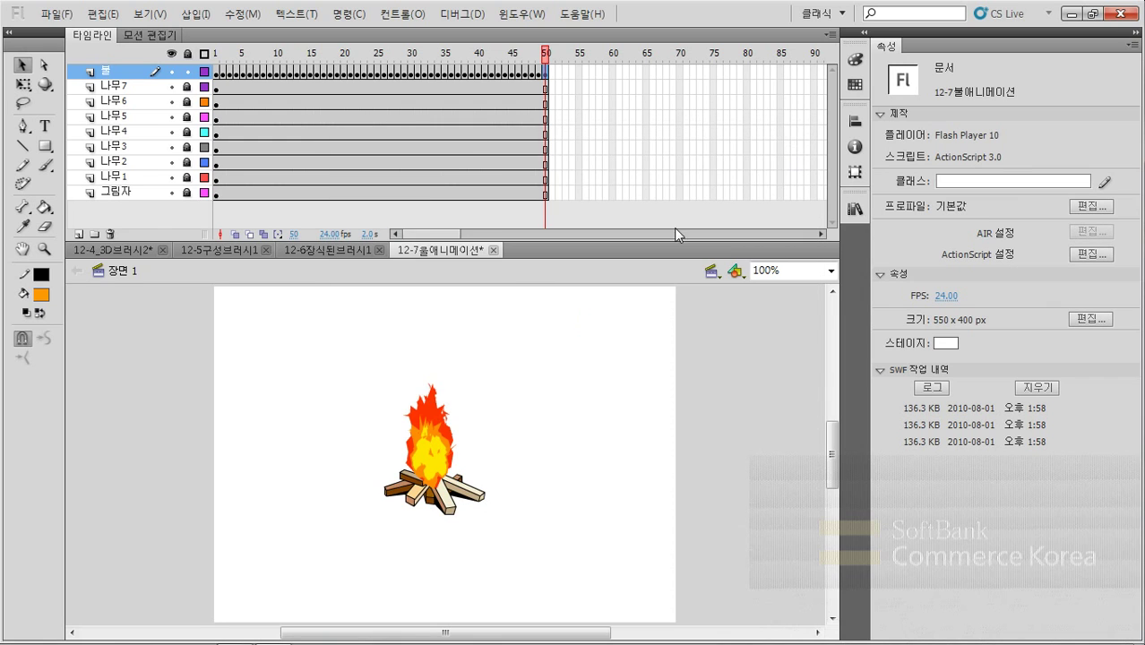
# Delete the 불 layer containing the fire animation
pyautogui.click(24, 184)
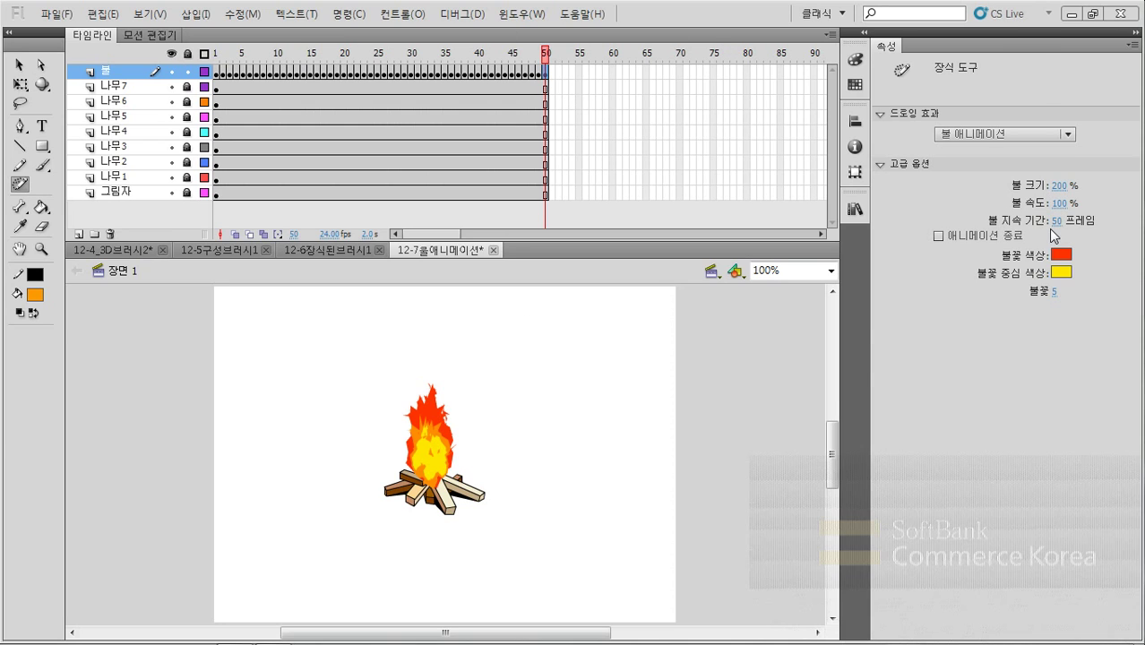
pyautogui.press('v')
pyautogui.click(110, 234)
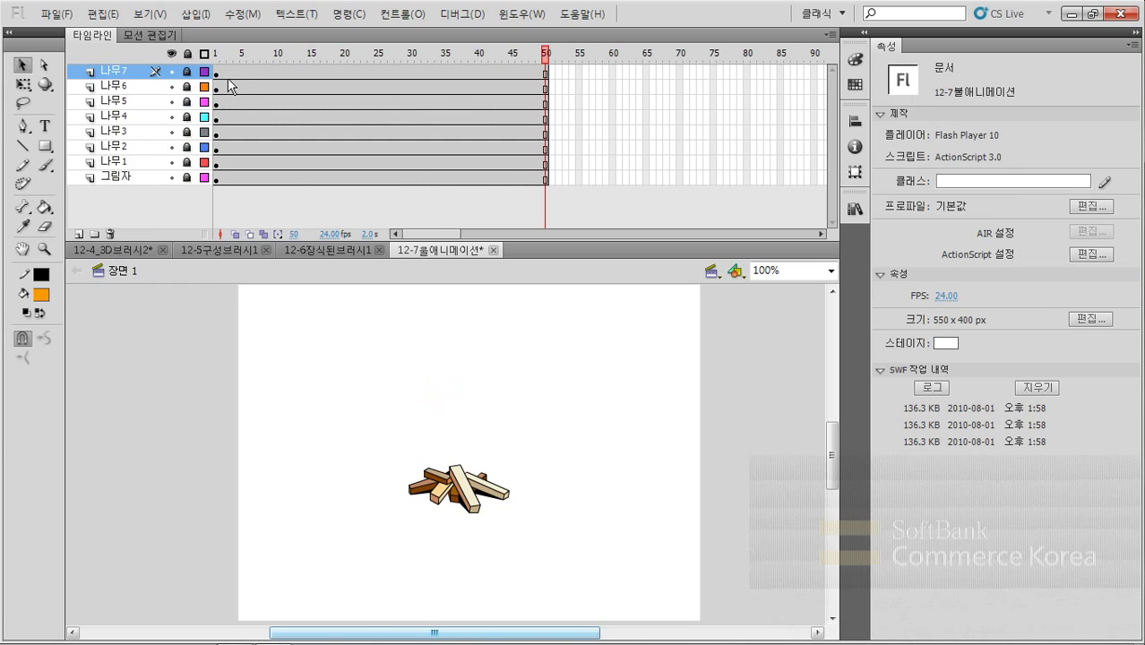
# Remove frames 2 to 50 from all the wood layers and the 그림자 layer
pyautogui.moveTo(220, 74); pyautogui.dragTo(545, 177)
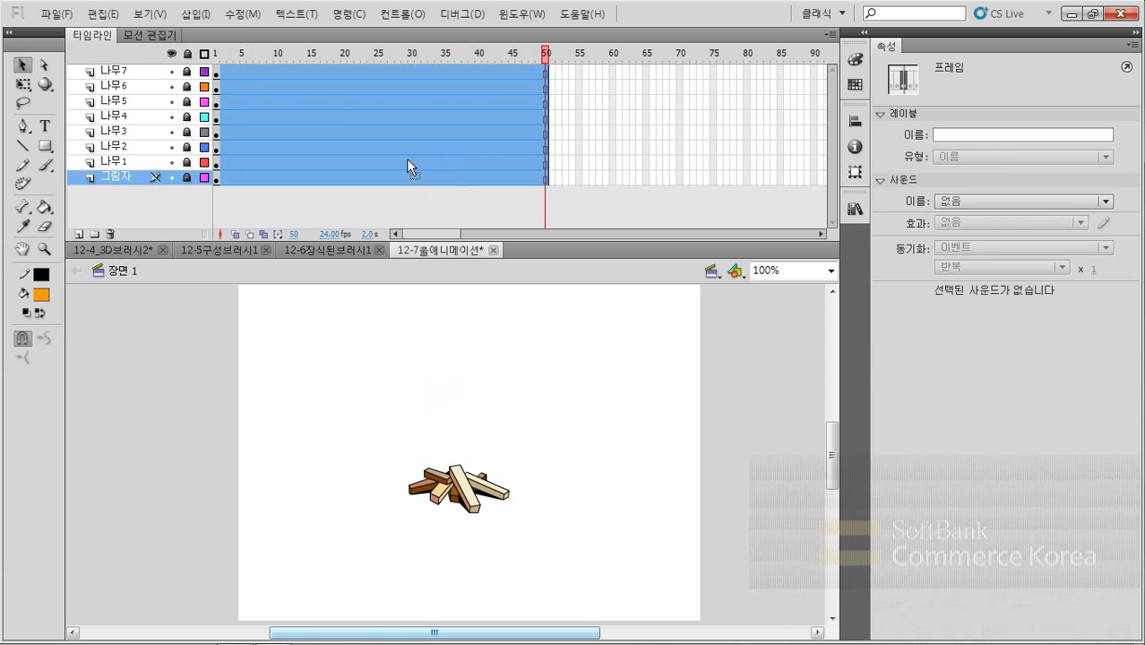
pyautogui.rightClick(333, 111)
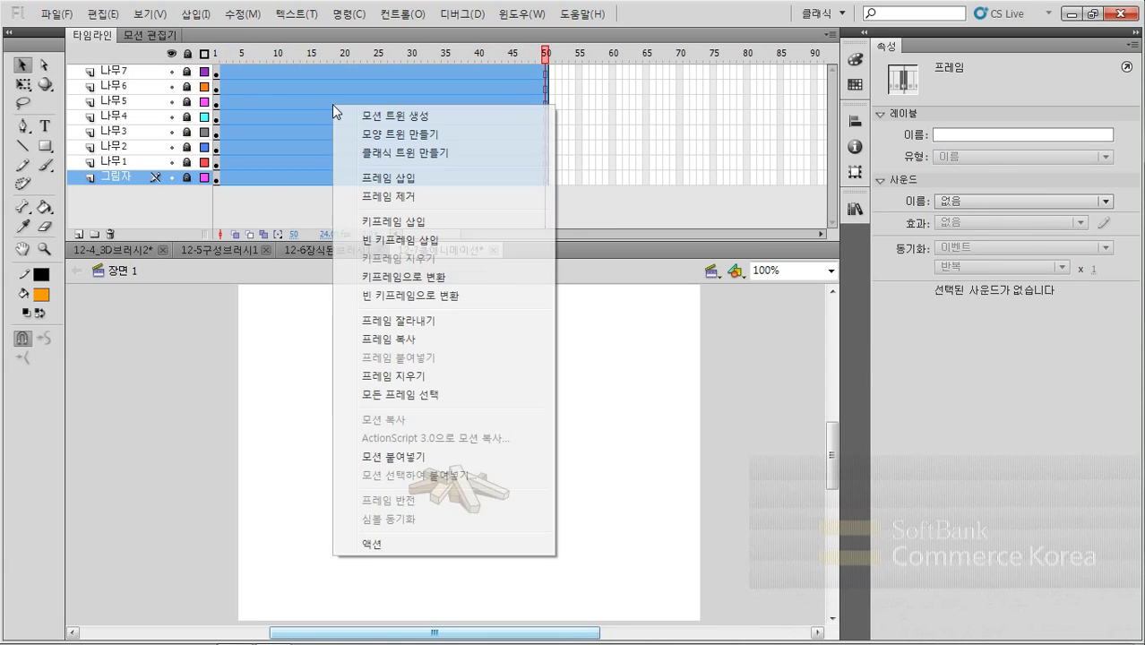
pyautogui.click(384, 199)
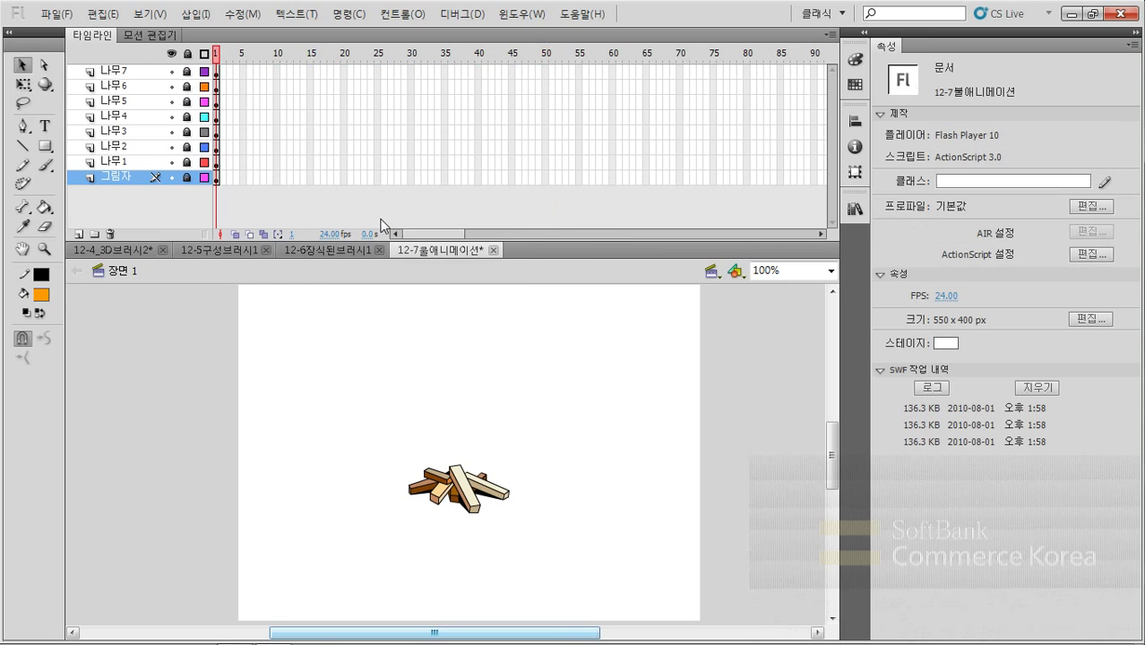
# On a new layer above 나무7, generate a 불 애니메이션 fire over the firewood with the 애니메이션 종료 option enabled
pyautogui.click(105, 72)
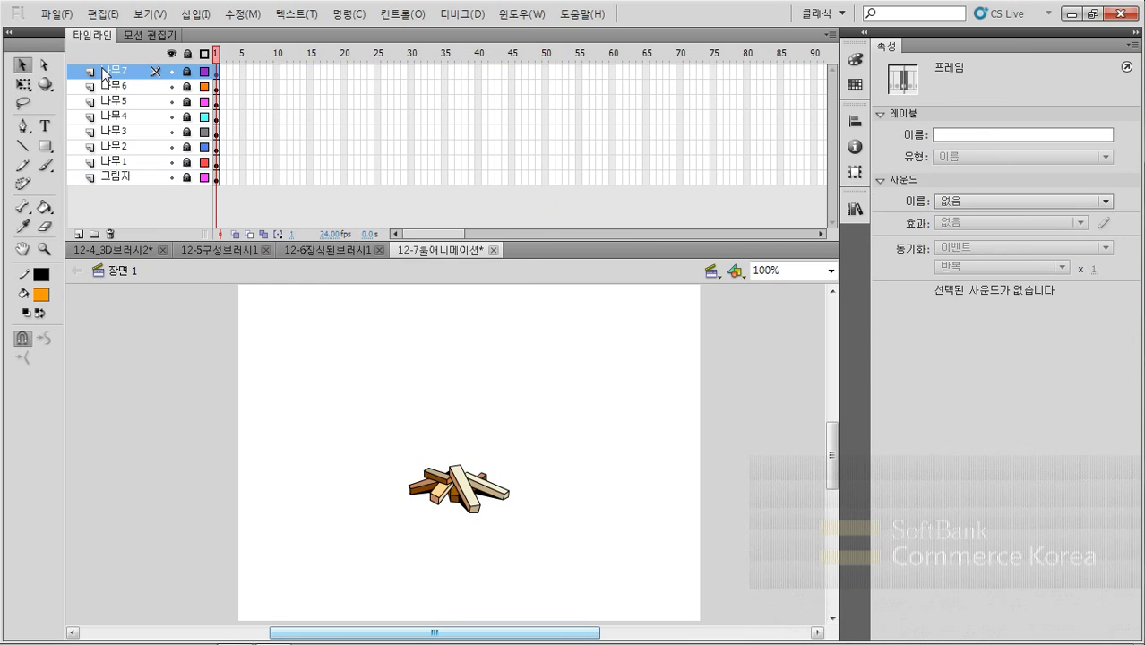
pyautogui.click(79, 234)
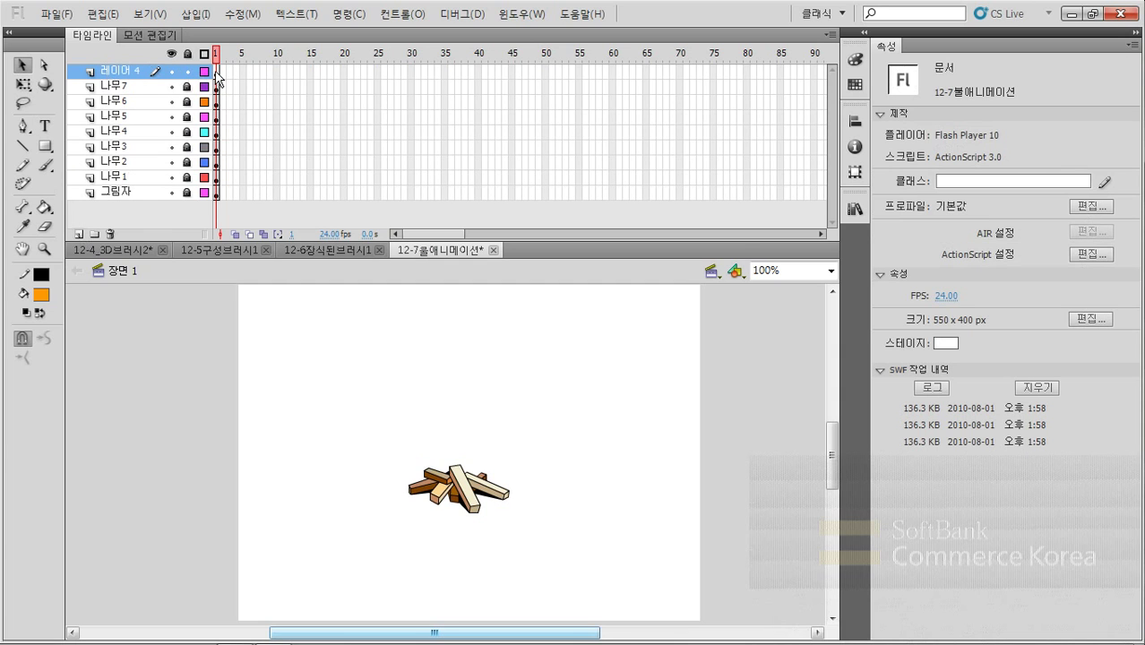
pyautogui.press('u')
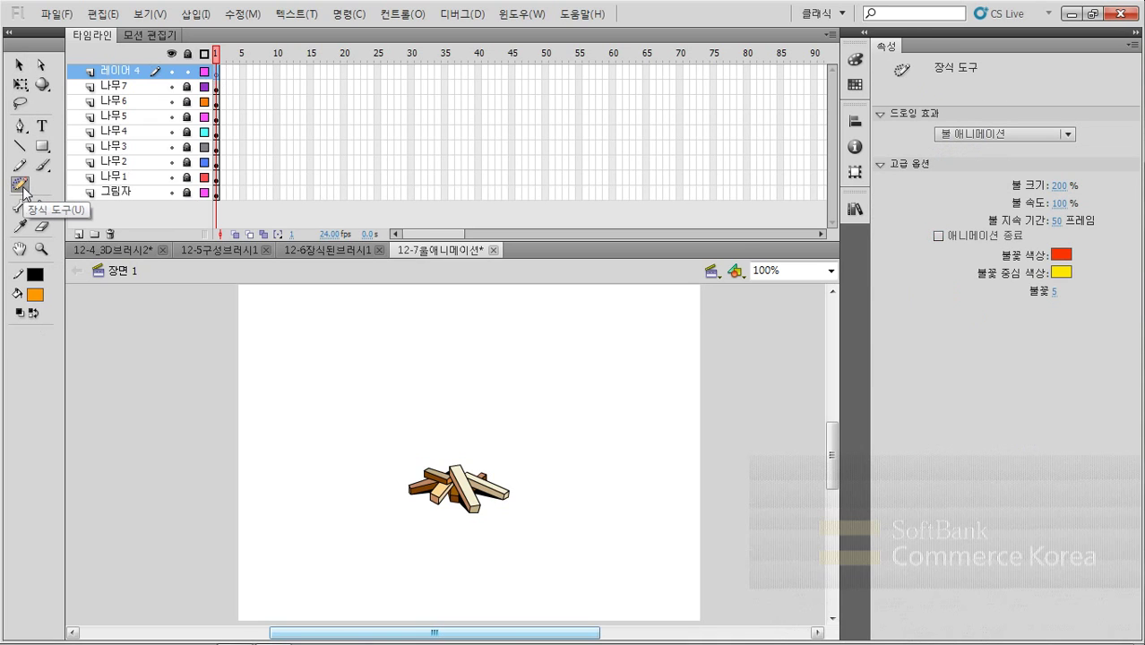
pyautogui.click(1016, 135)
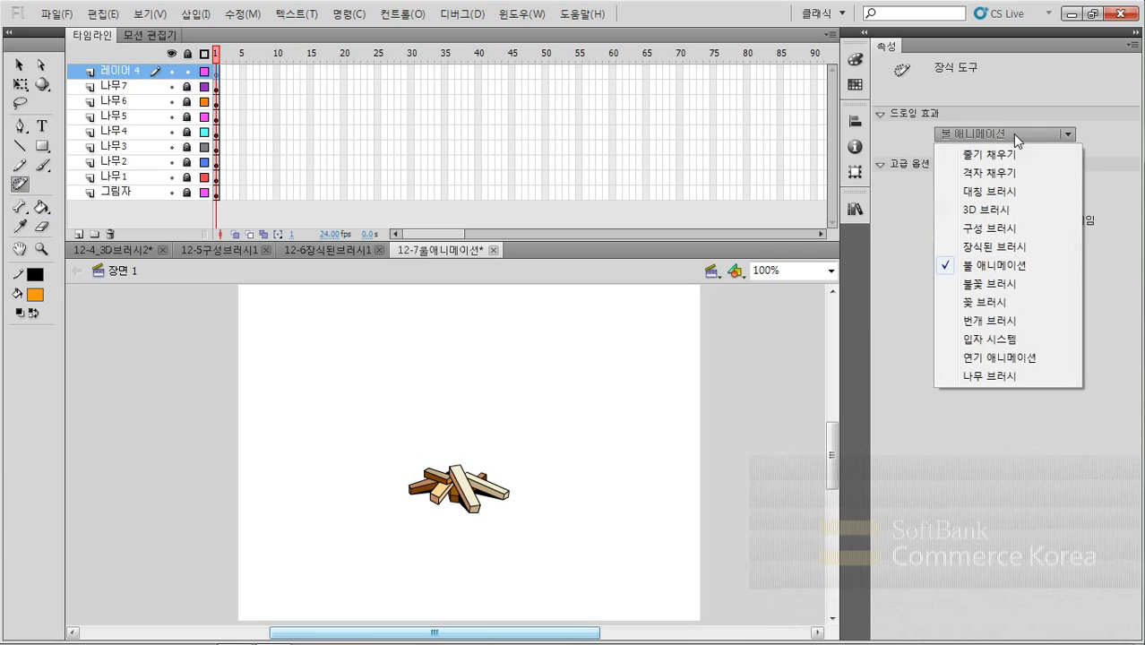
pyautogui.click(990, 266)
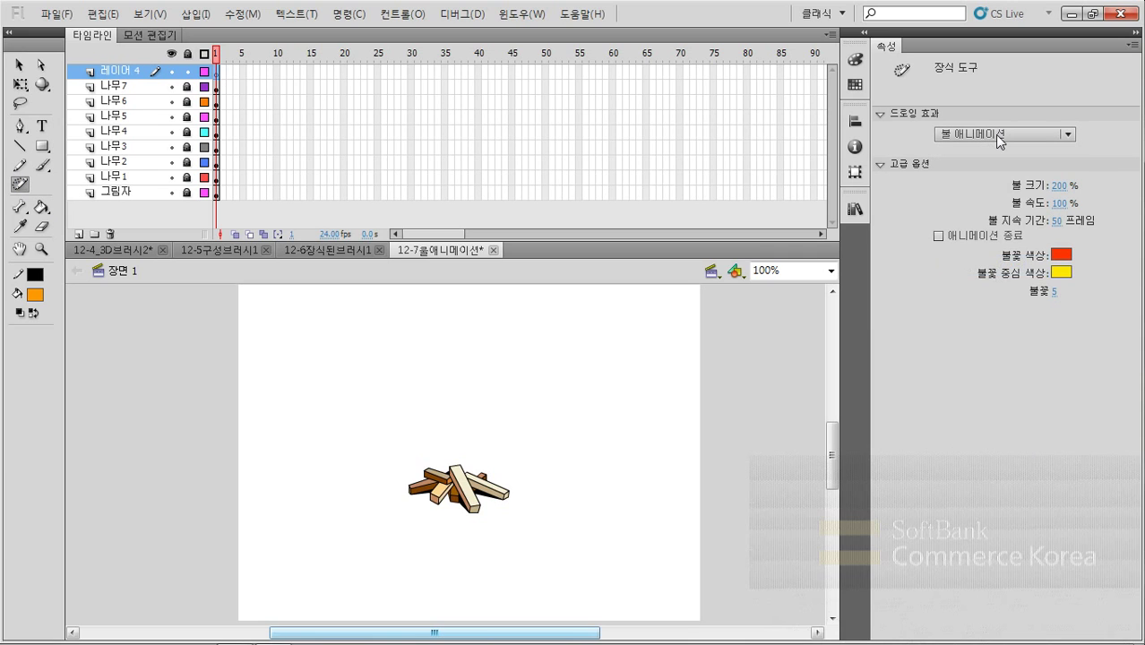
pyautogui.click(938, 236)
pyautogui.click(449, 422)
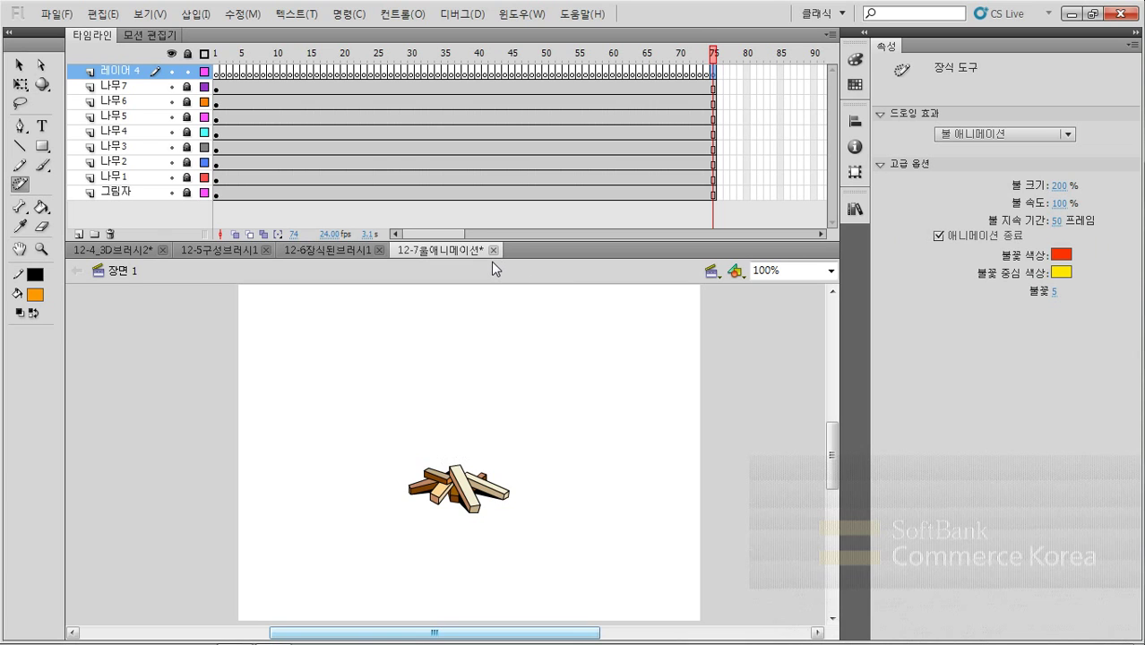
# Test the movie to watch how the fire with an ending plays, and close the preview
pyautogui.hotkey('ctrl', 'Return')
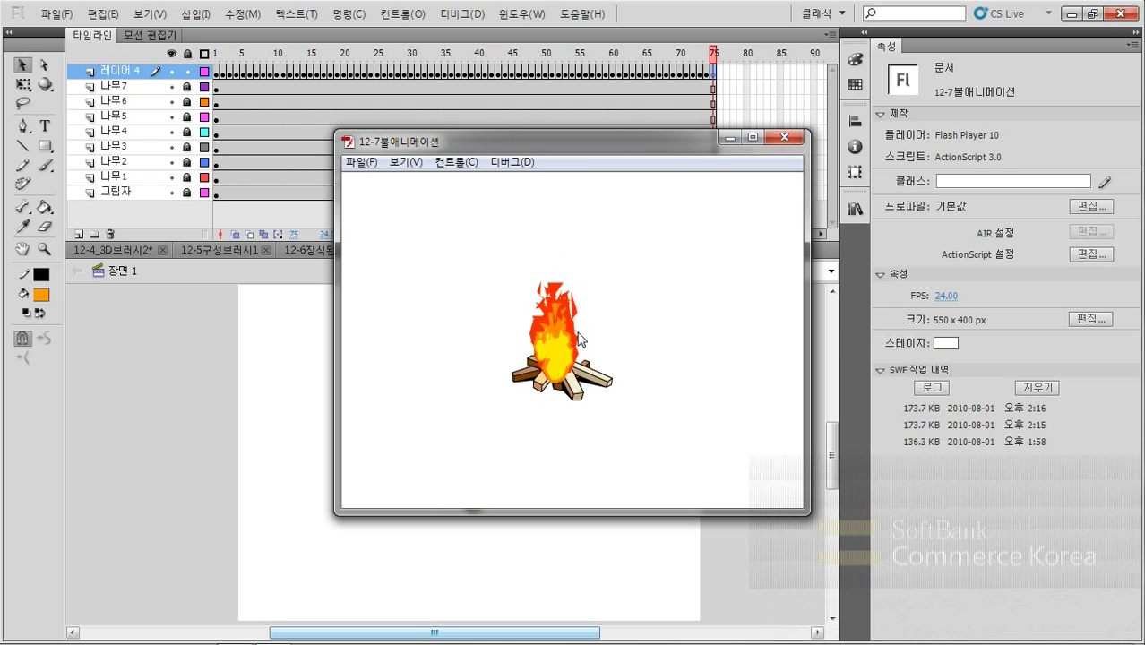
pyautogui.click(786, 137)
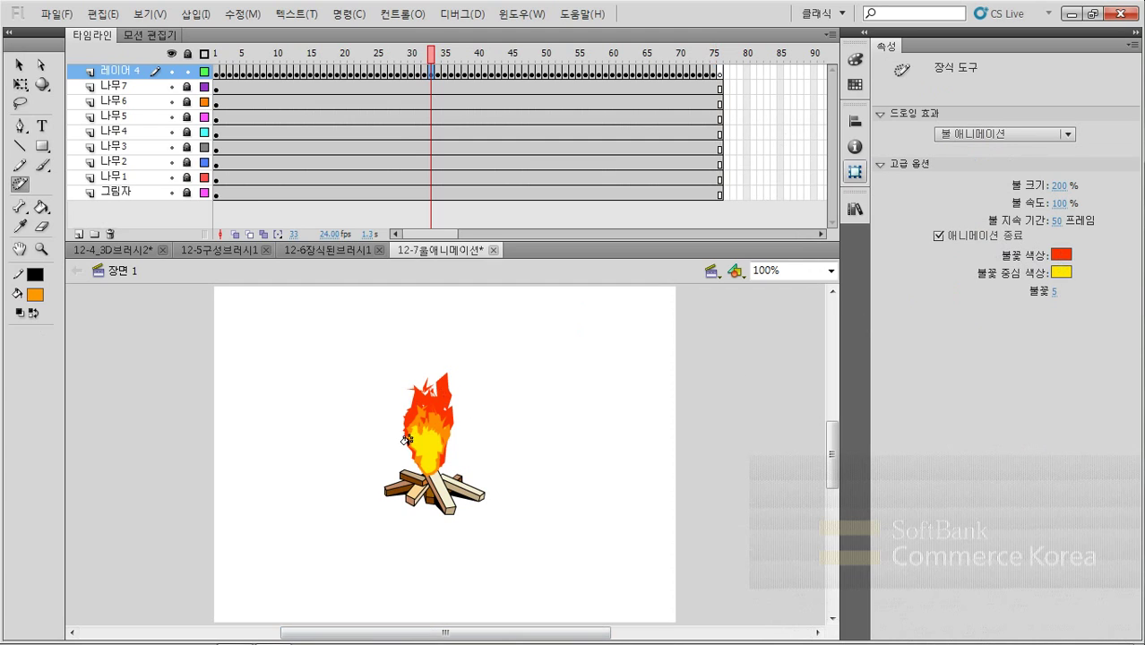
# Scrub through the fire animation to around frames 36, 46 and 62, examining the sparks at the flame's tip
pyautogui.click(1054, 294)
pyautogui.moveTo(1059, 294); pyautogui.dragTo(1051, 292)
pyautogui.moveTo(392, 73); pyautogui.dragTo(450, 89)
pyautogui.press('v')
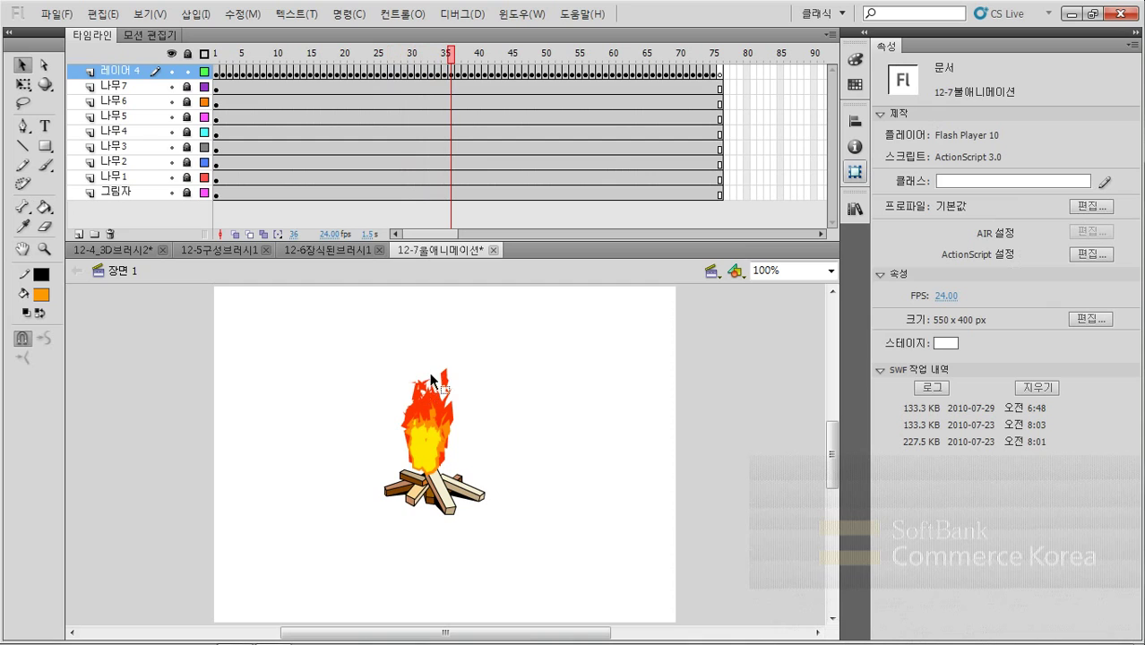
pyautogui.moveTo(472, 61); pyautogui.dragTo(522, 67)
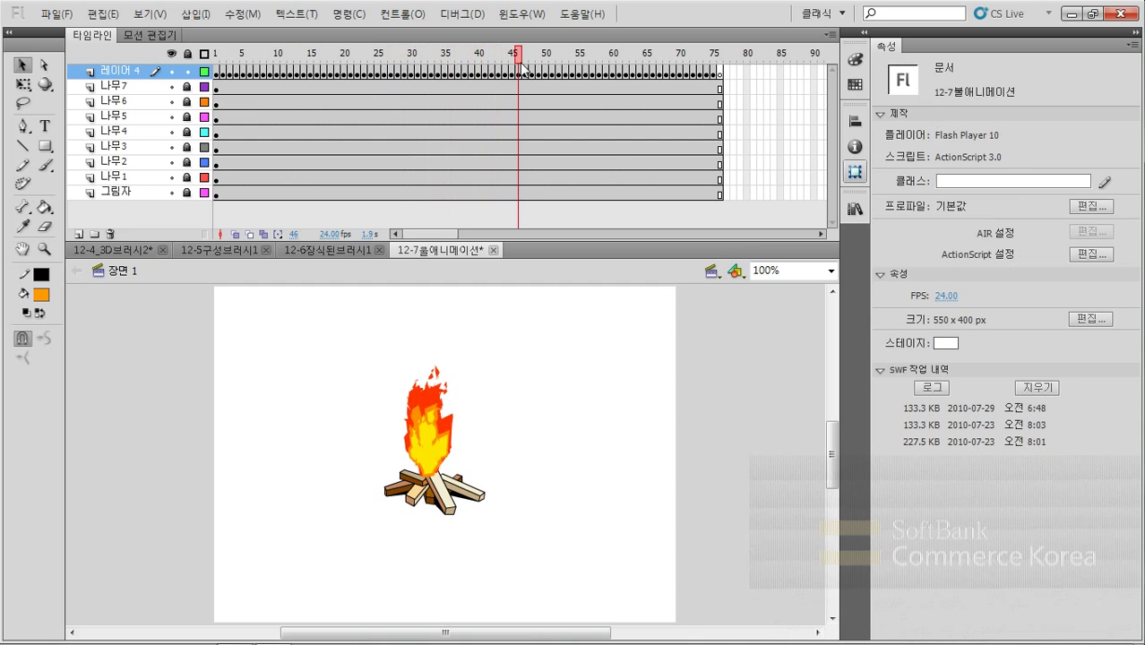
pyautogui.moveTo(446, 378); pyautogui.dragTo(434, 374)
pyautogui.moveTo(579, 72); pyautogui.dragTo(623, 64)
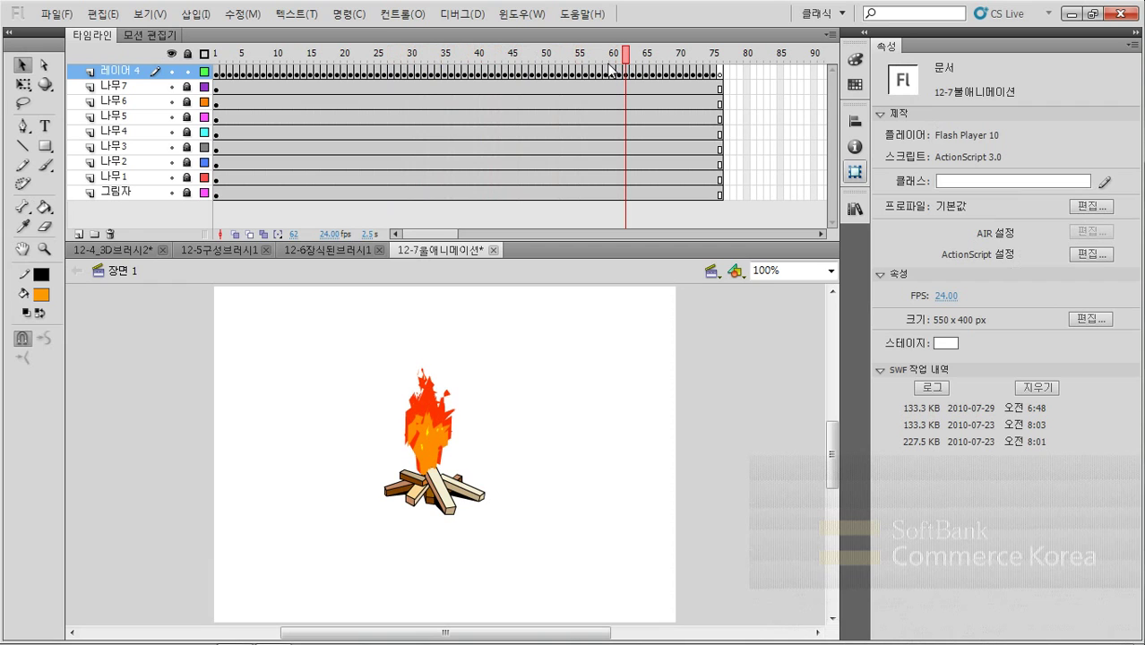
# Revert the 12-7불애니메이션 document to its last saved version and add a new layer above 나무7
pyautogui.click(56, 13)
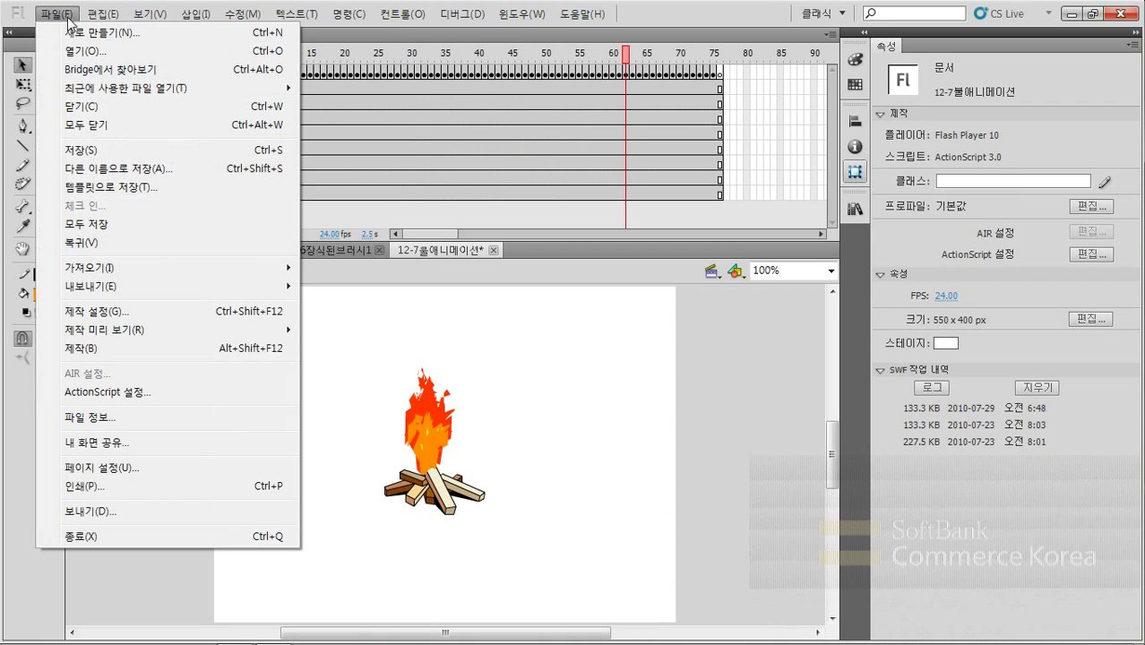
pyautogui.click(88, 248)
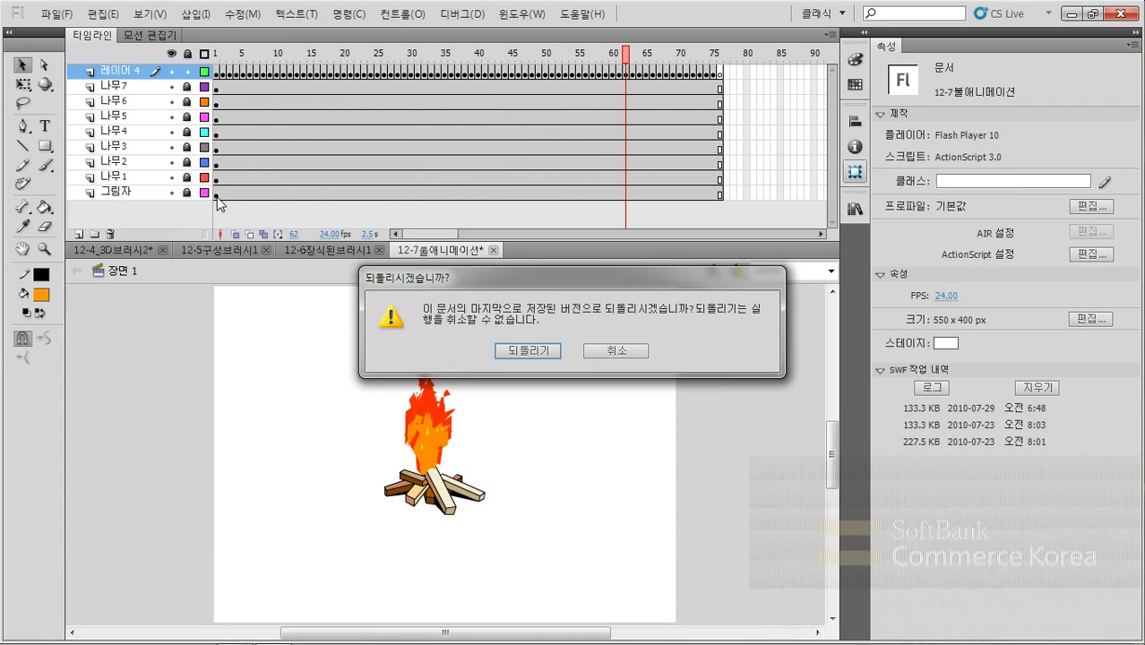
pyautogui.click(526, 352)
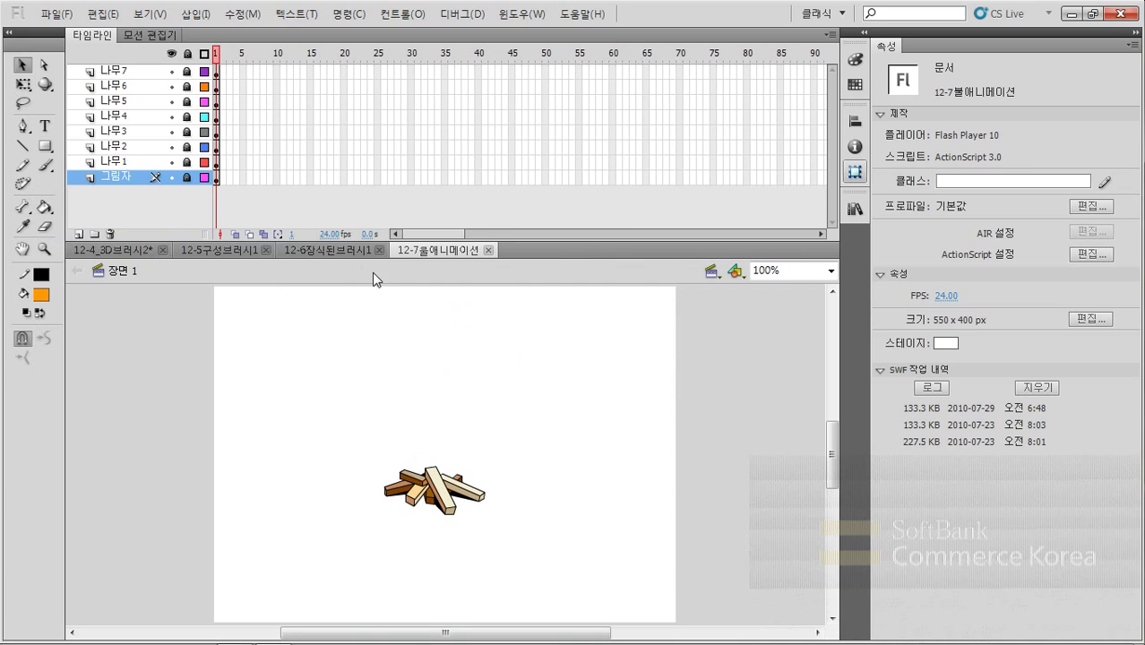
pyautogui.click(114, 73)
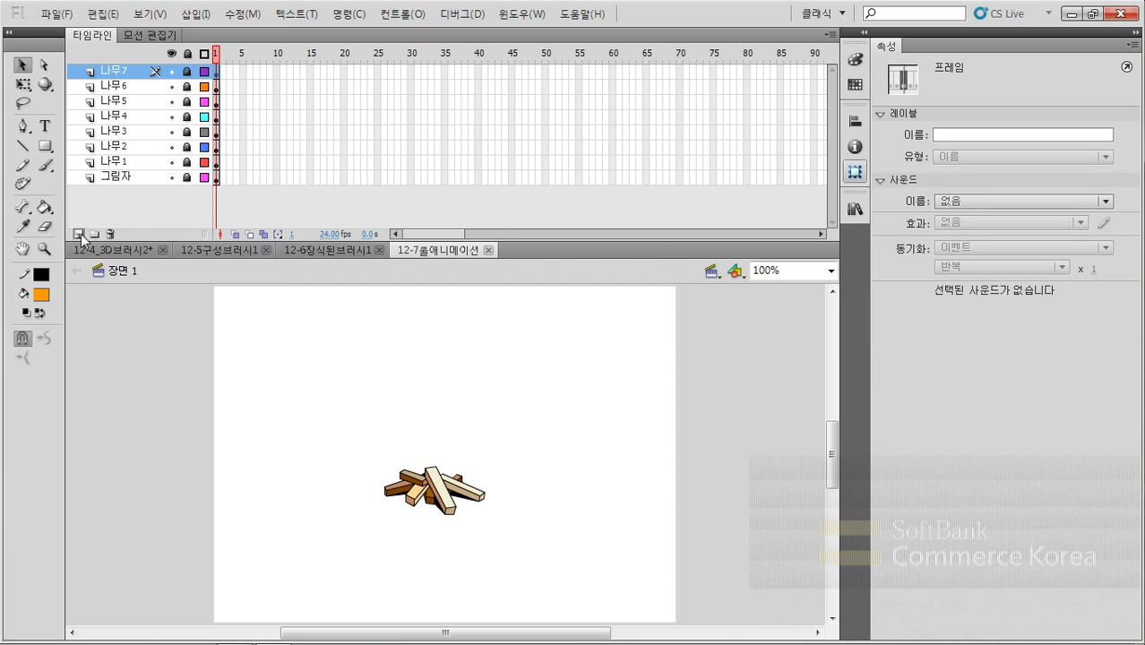
pyautogui.click(79, 233)
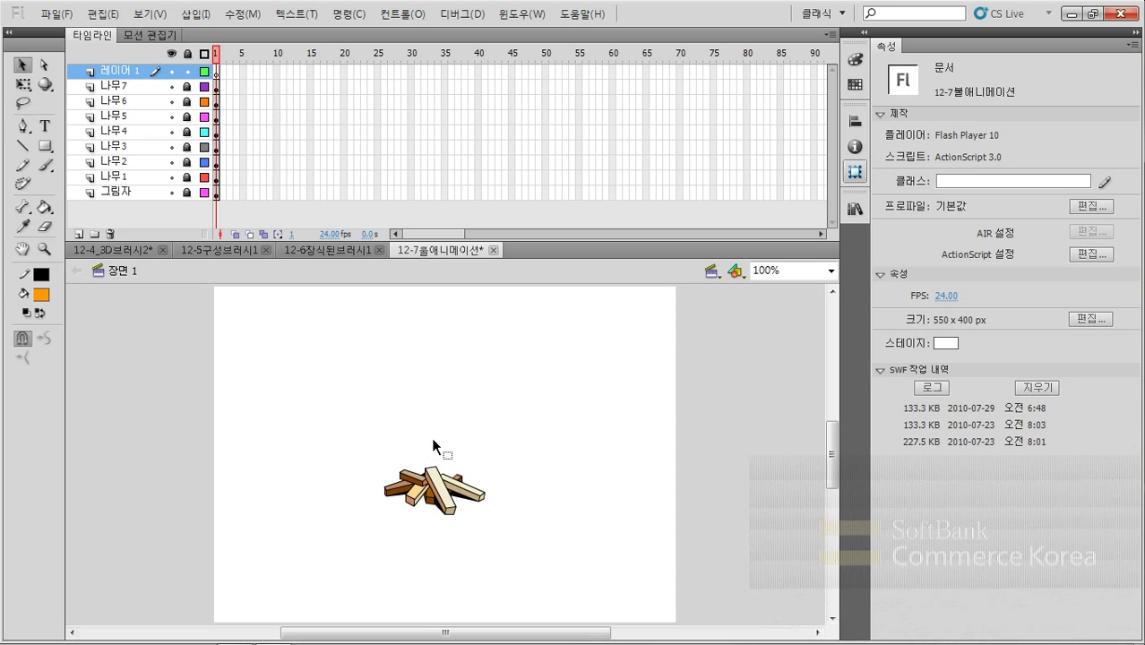
# Create a new 동영상 클립 symbol named 불
pyautogui.click(195, 14)
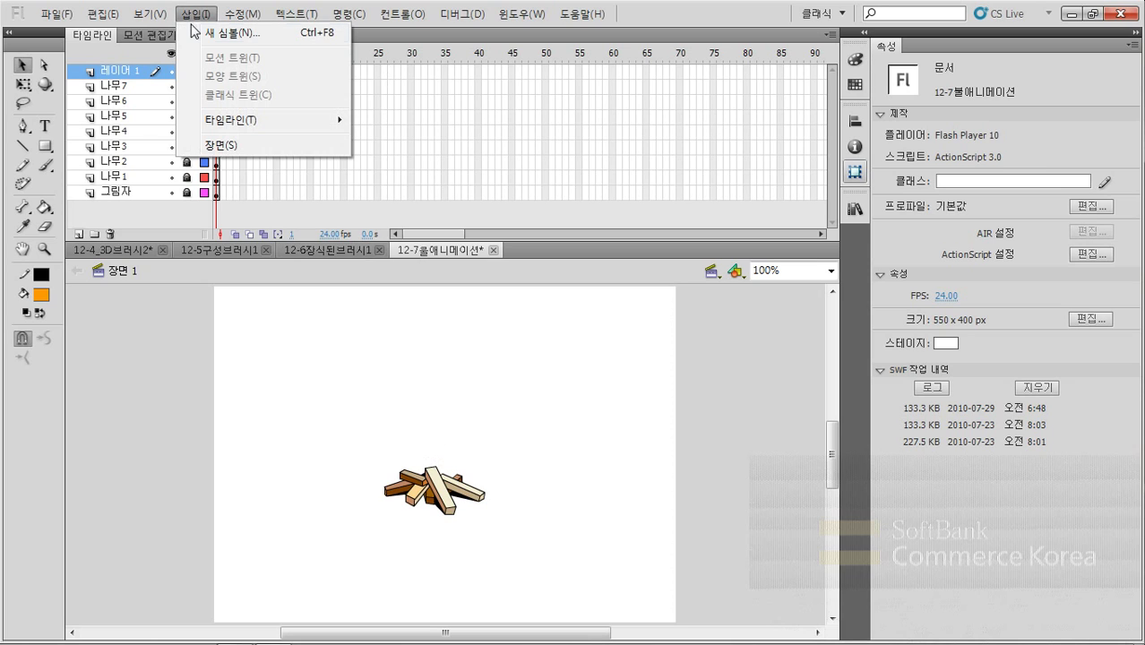
pyautogui.click(199, 34)
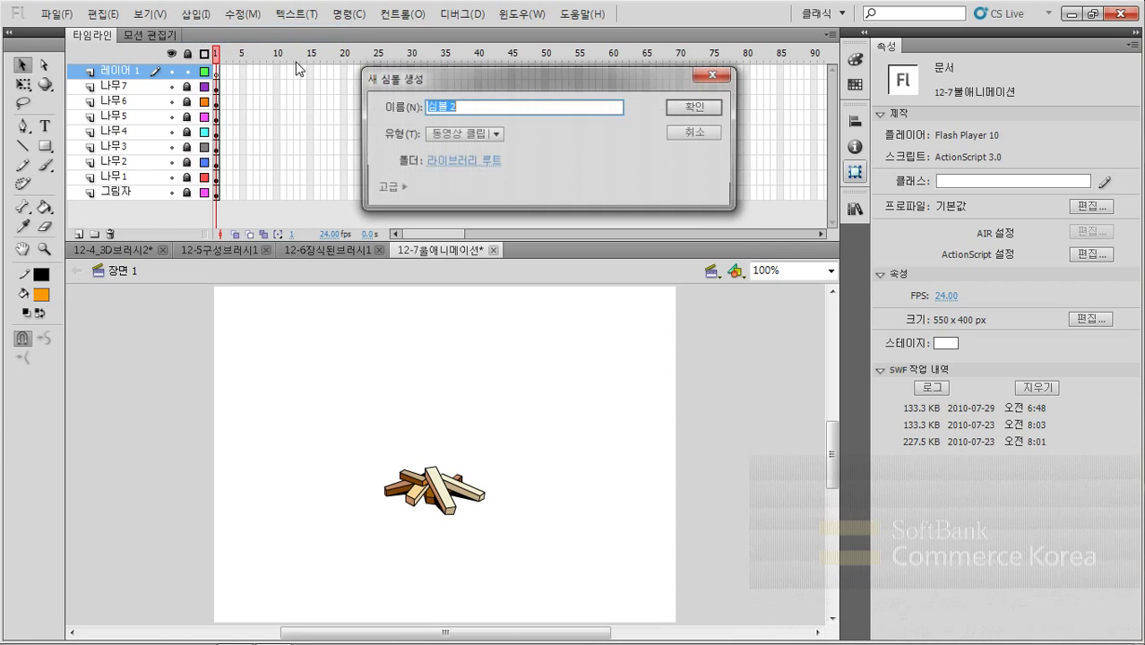
pyautogui.moveTo(468, 82); pyautogui.dragTo(433, 190)
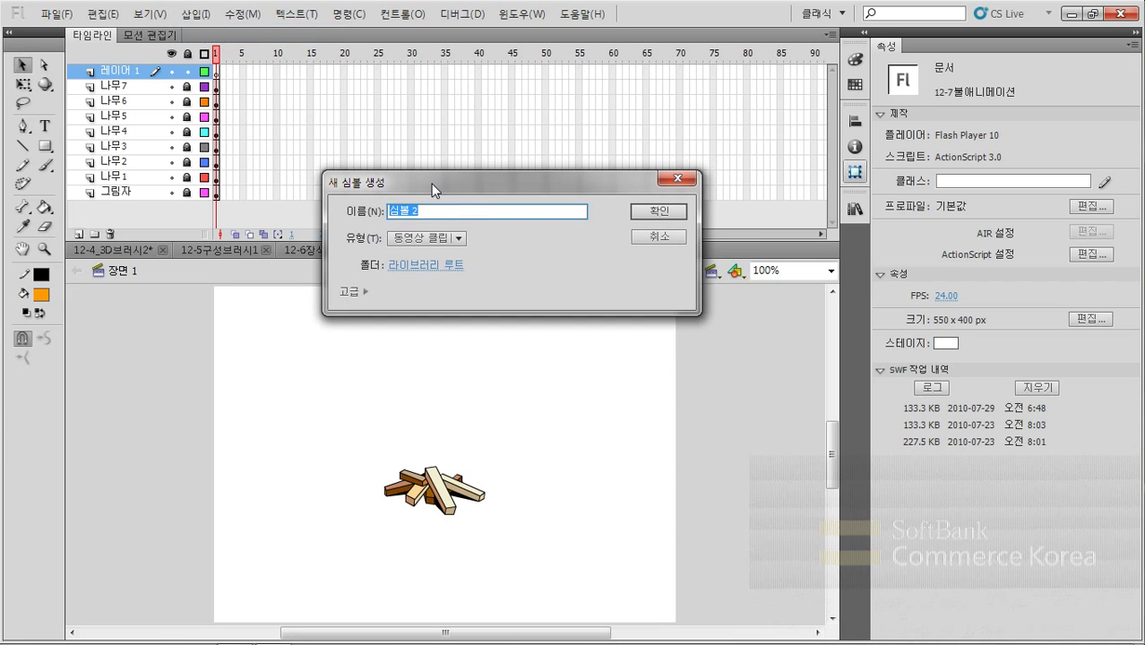
pyautogui.click(416, 238)
pyautogui.click(422, 255)
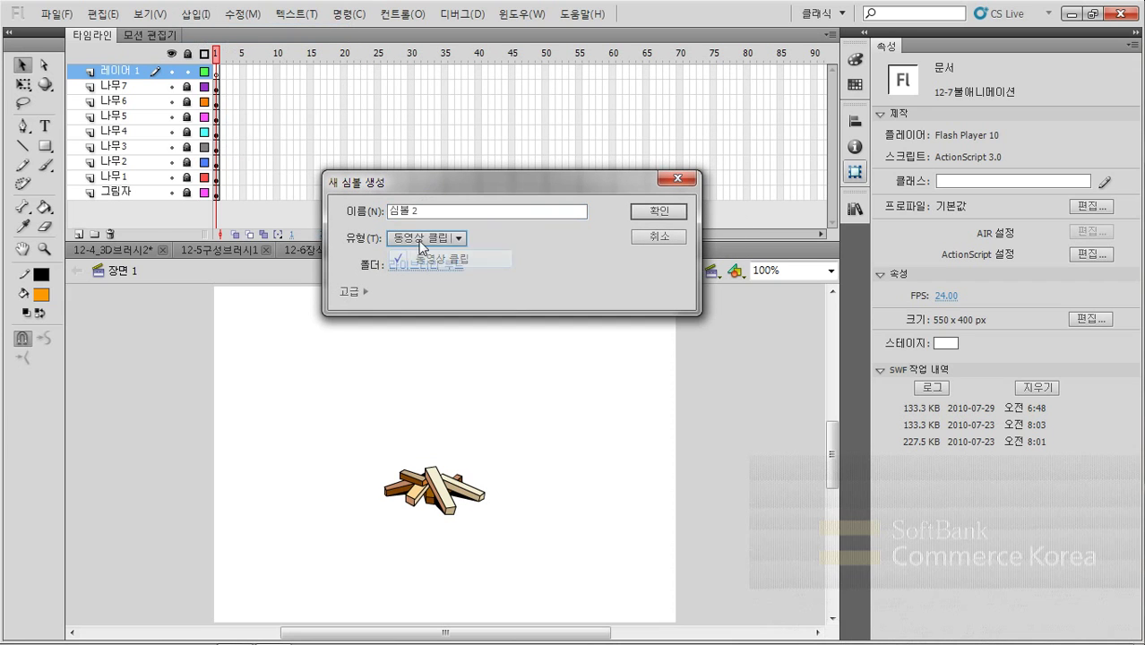
pyautogui.hotkey('shift', 'Tab')
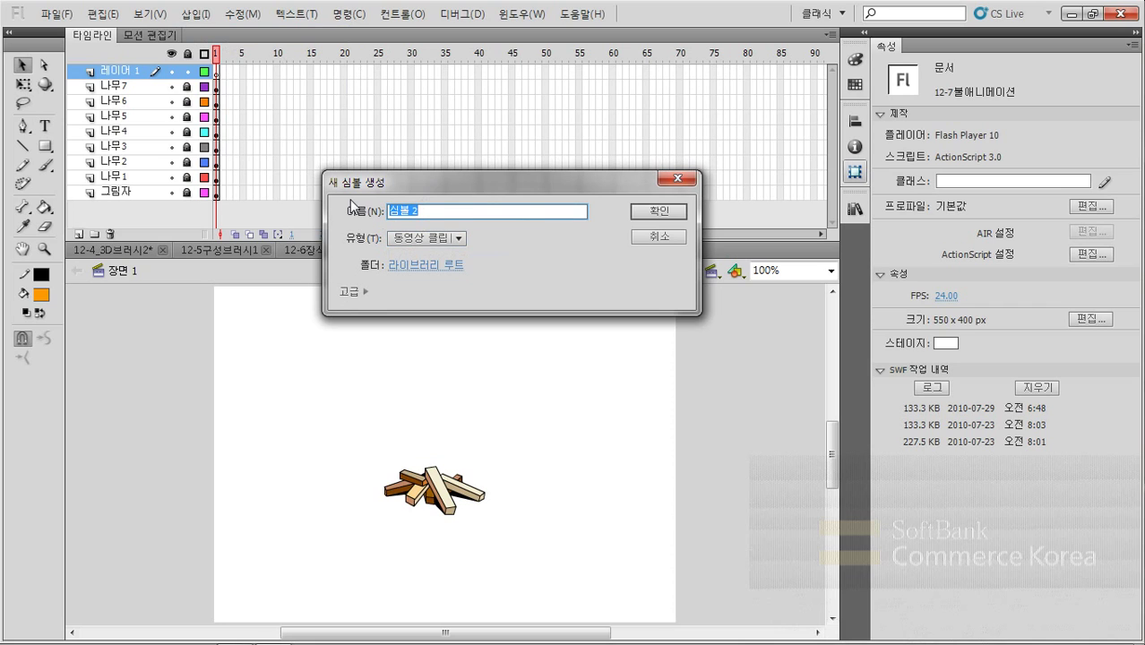
pyautogui.write('부')
pyautogui.click(648, 212)
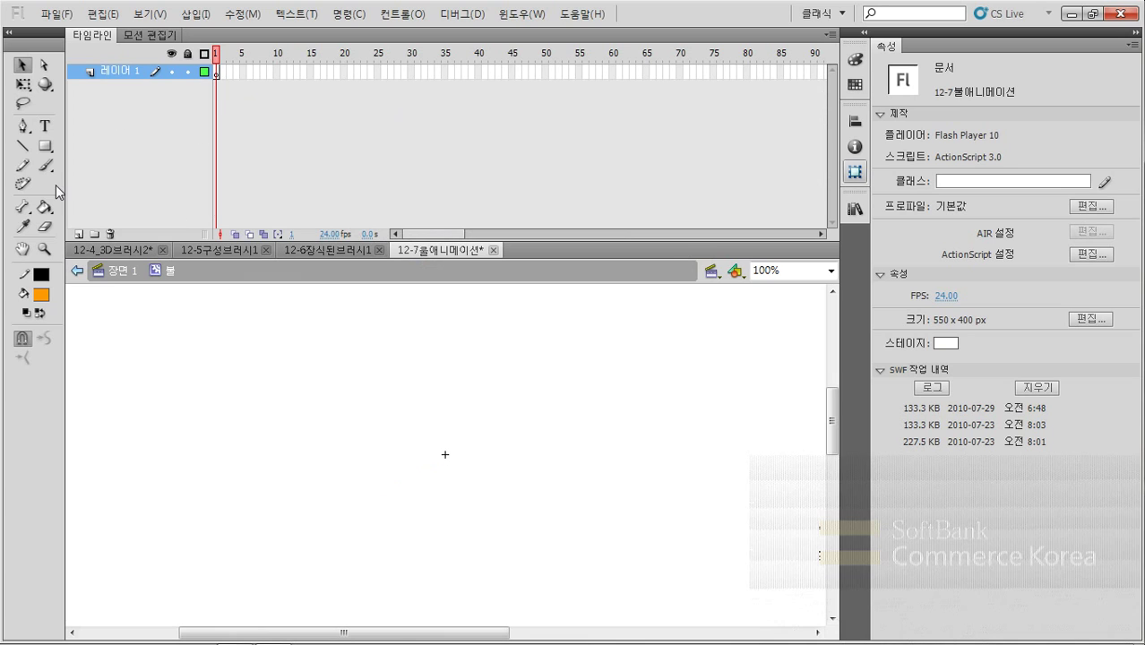
# Generate a 50-frame 불 애니메이션 fire at the symbol's registration point with the Deco tool, leaving 애니메이션 종료 disabled
pyautogui.click(22, 184)
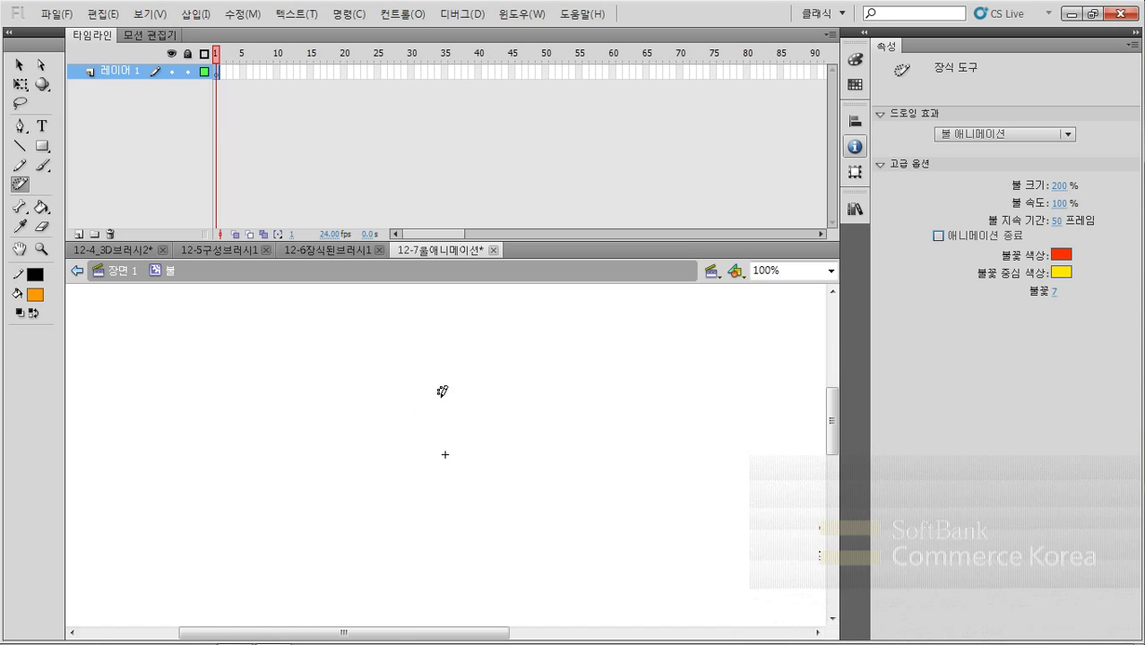
pyautogui.moveTo(445, 471); pyautogui.dragTo(443, 452)
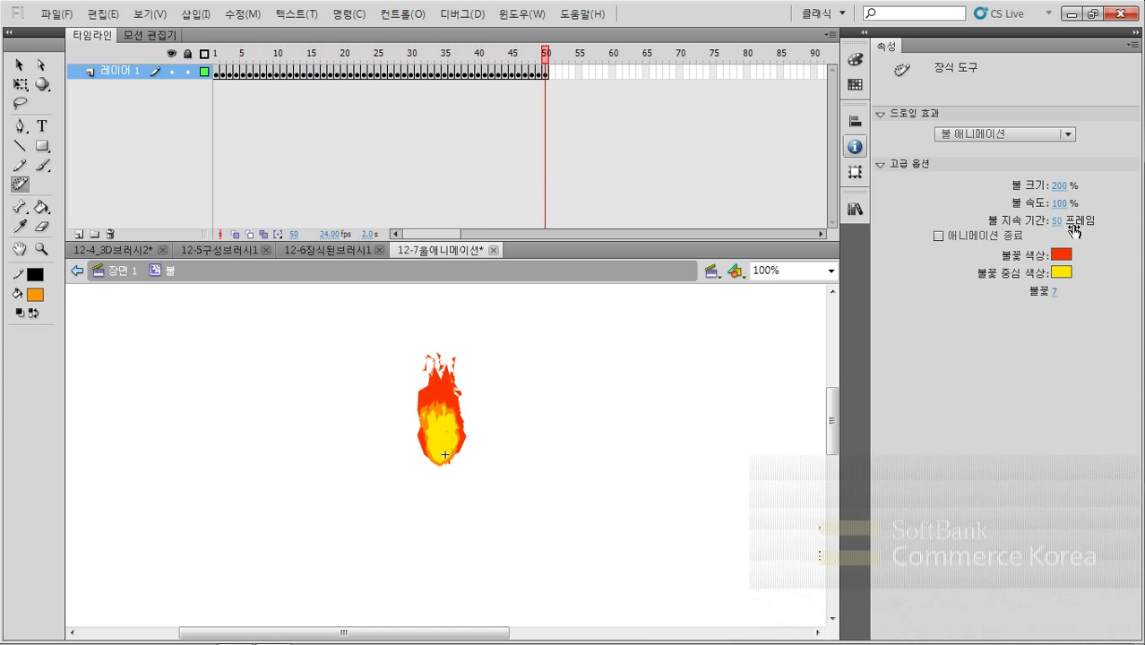
pyautogui.moveTo(256, 71); pyautogui.dragTo(549, 77)
pyautogui.press('v')
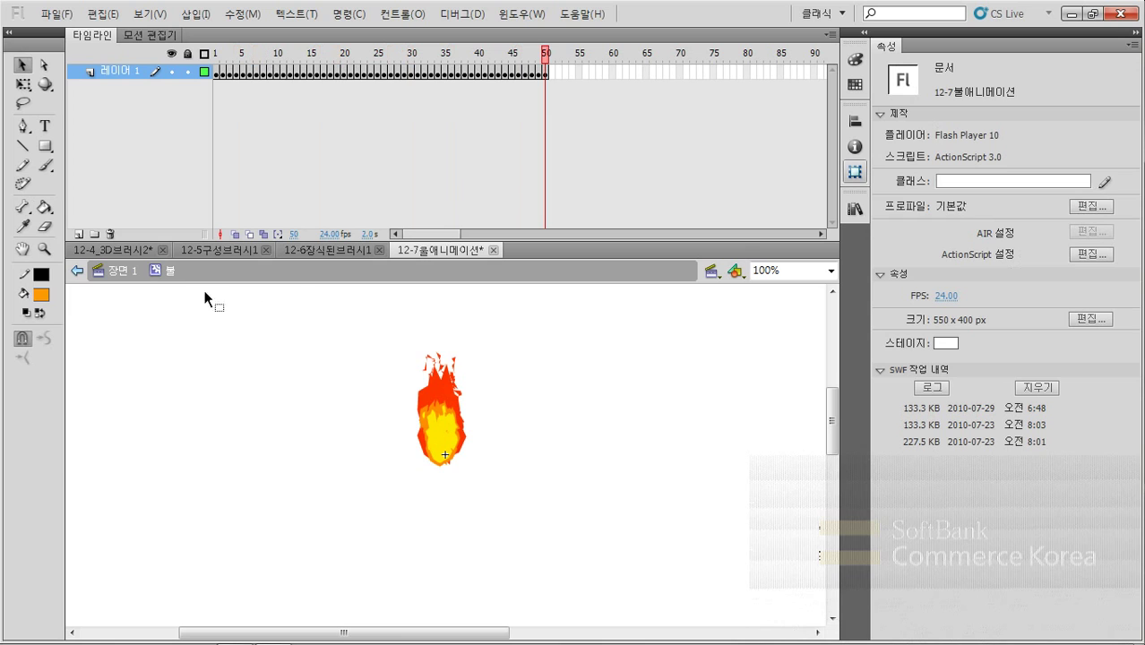
# Return to 장면 1, place an instance of 불 from the library over the firewood, and test the movie
pyautogui.click(121, 271)
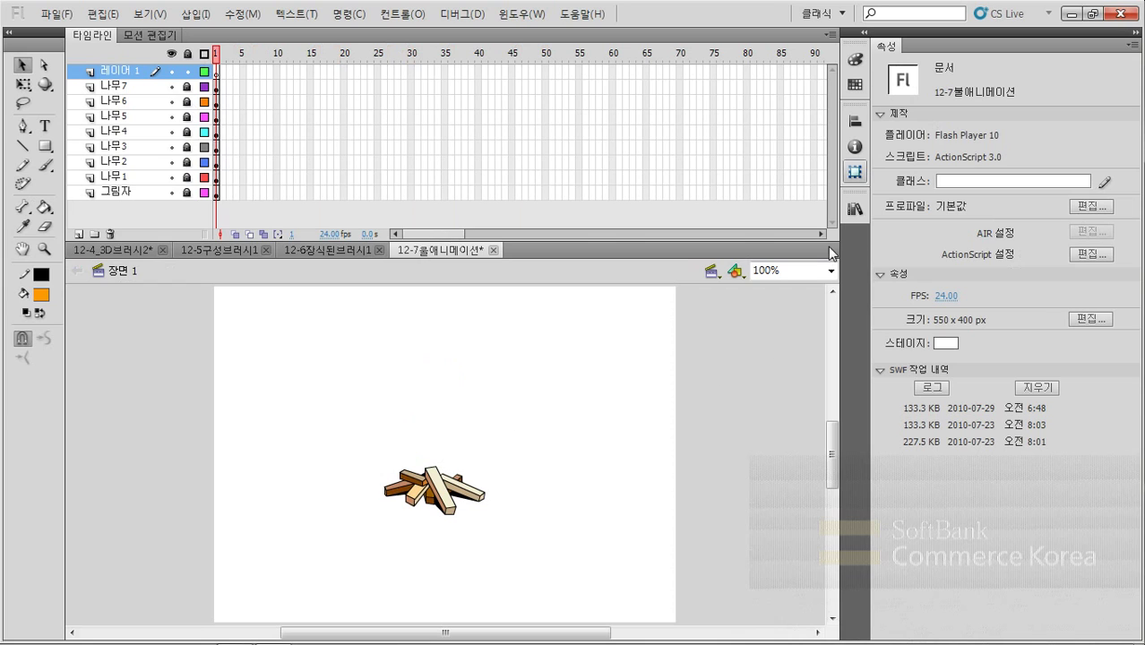
pyautogui.click(854, 210)
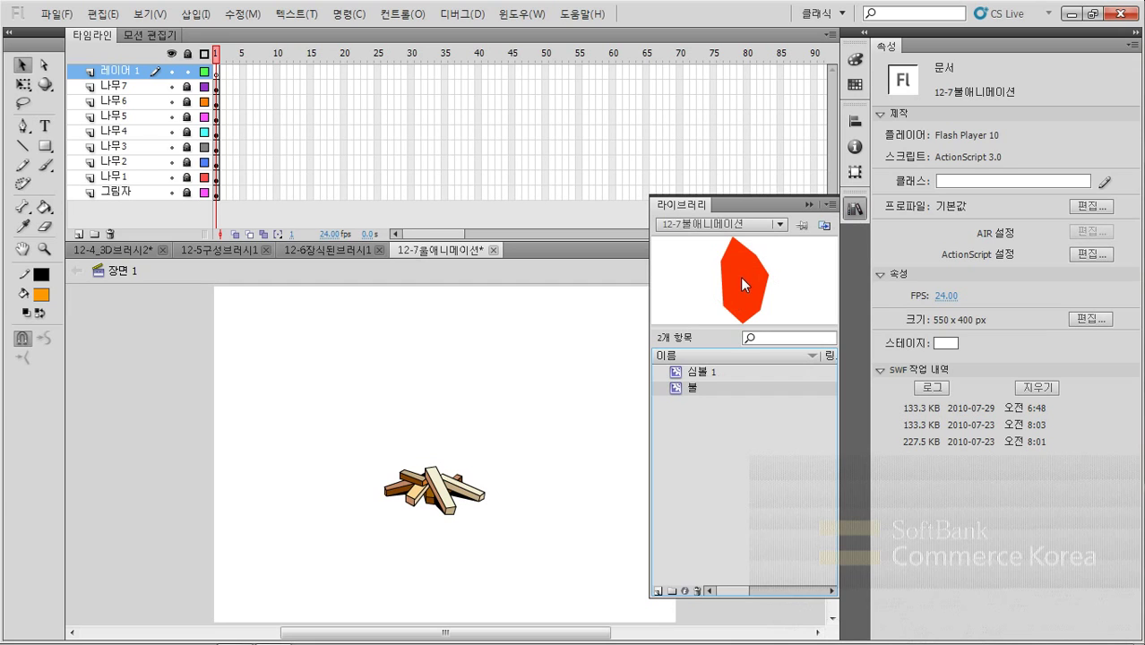
pyautogui.moveTo(741, 296); pyautogui.dragTo(431, 455)
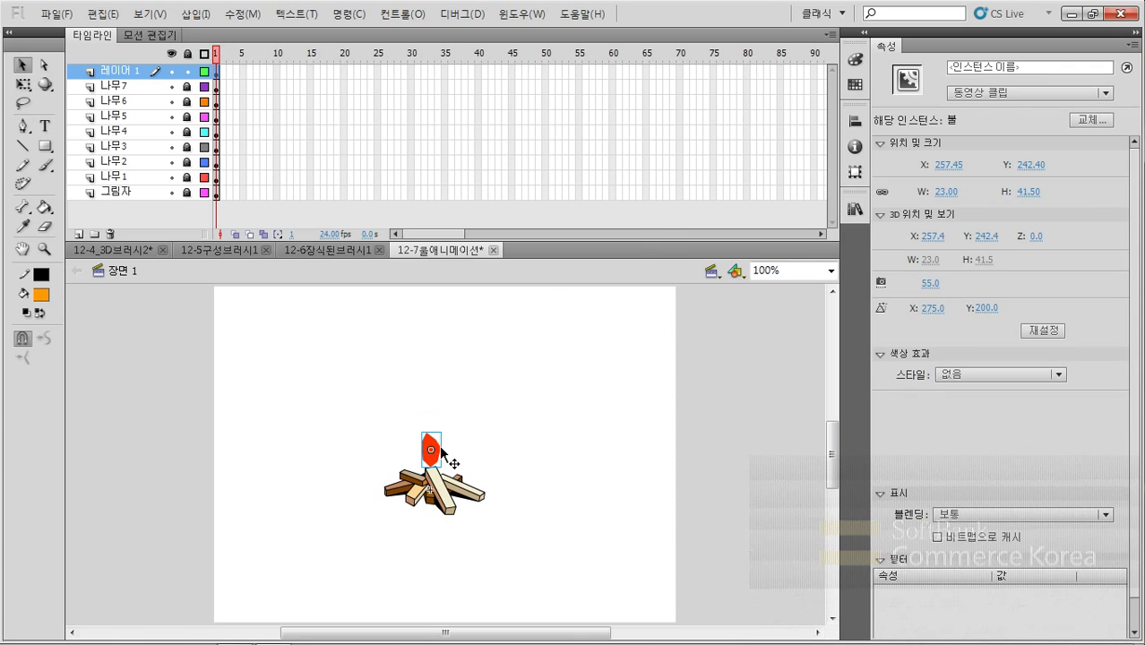
pyautogui.hotkey('ctrl', 'Return')
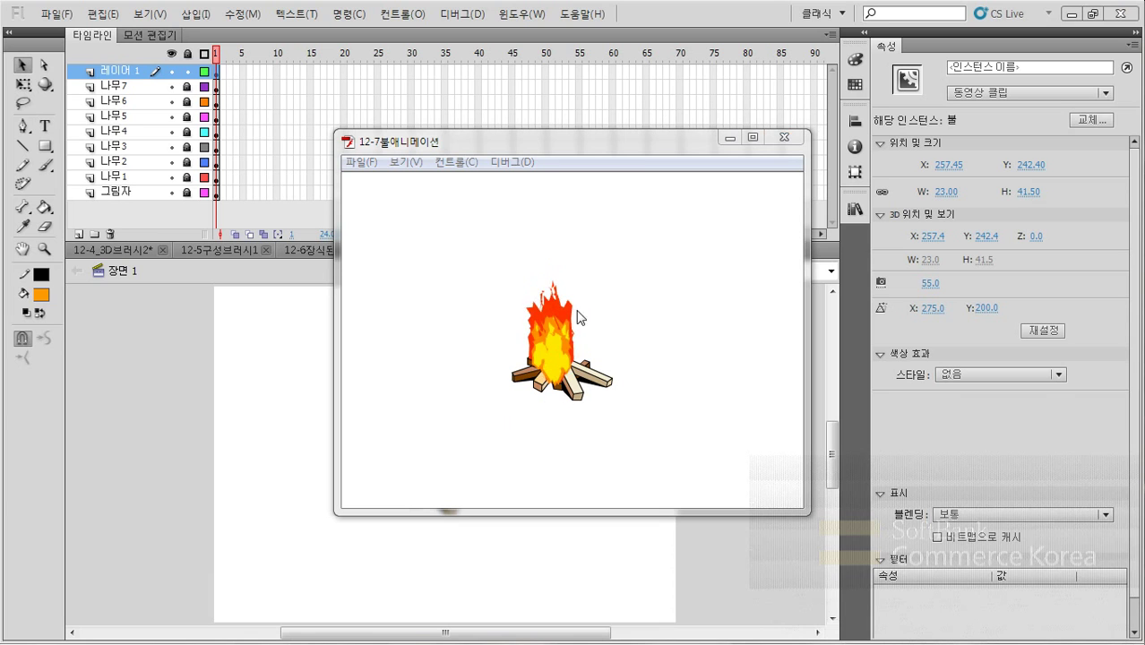
pyautogui.click(785, 139)
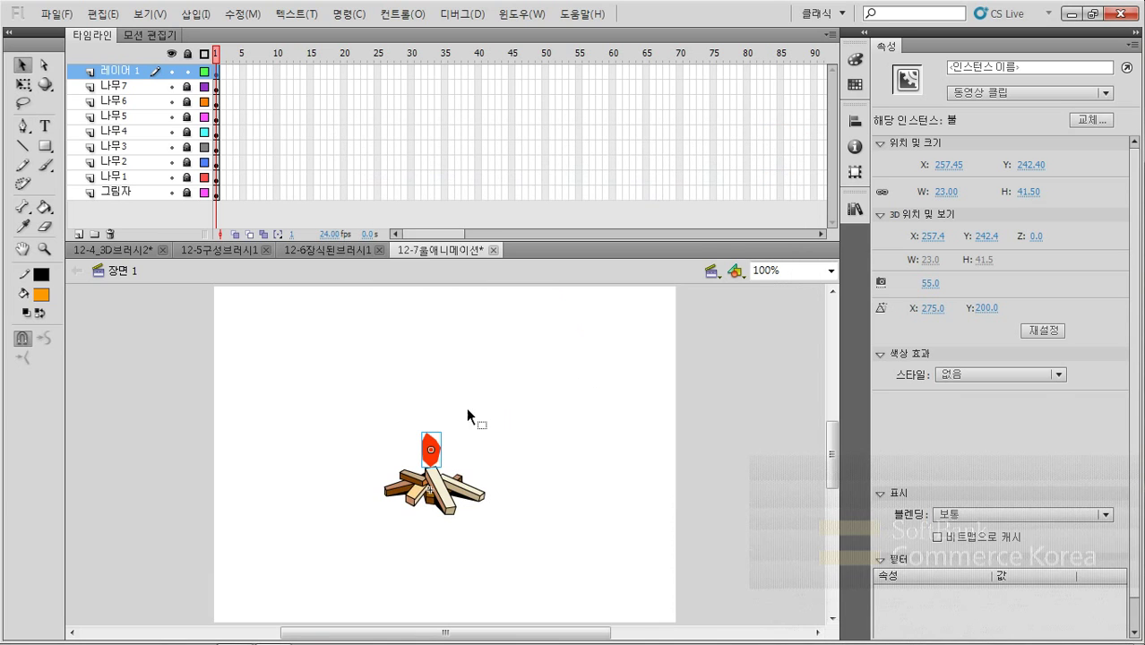
# Adjust the 불 instance's height above the firewood to about Y 225, checking the flame's position in a movie test
pyautogui.moveTo(432, 455); pyautogui.dragTo(435, 439)
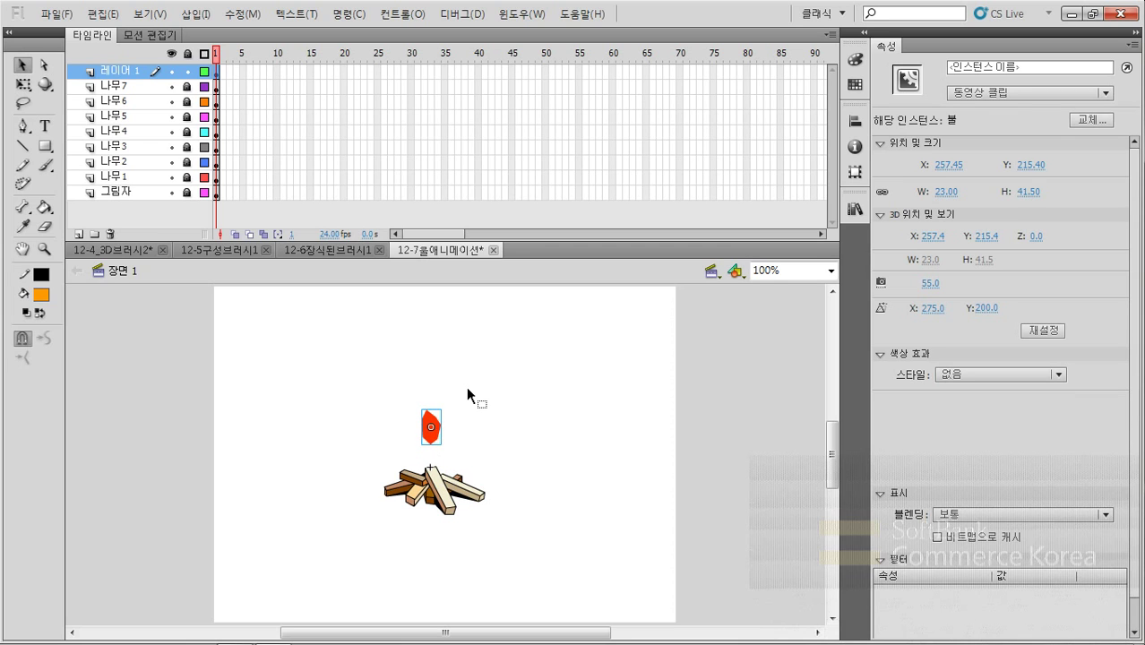
pyautogui.hotkey('ctrl', 'Return')
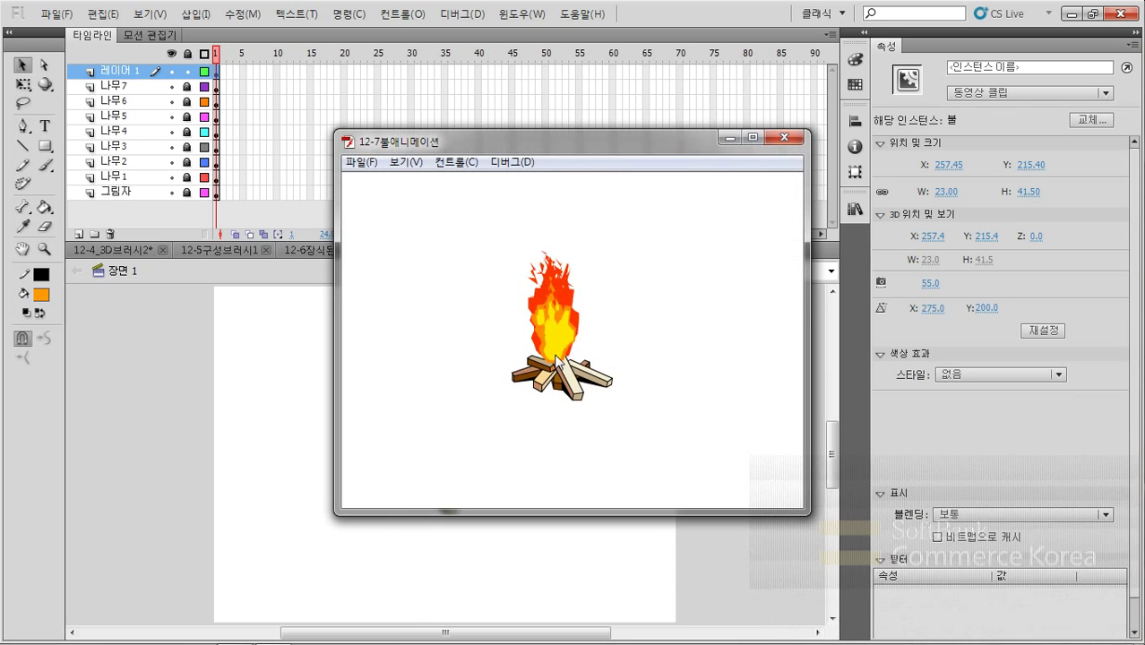
pyautogui.click(785, 139)
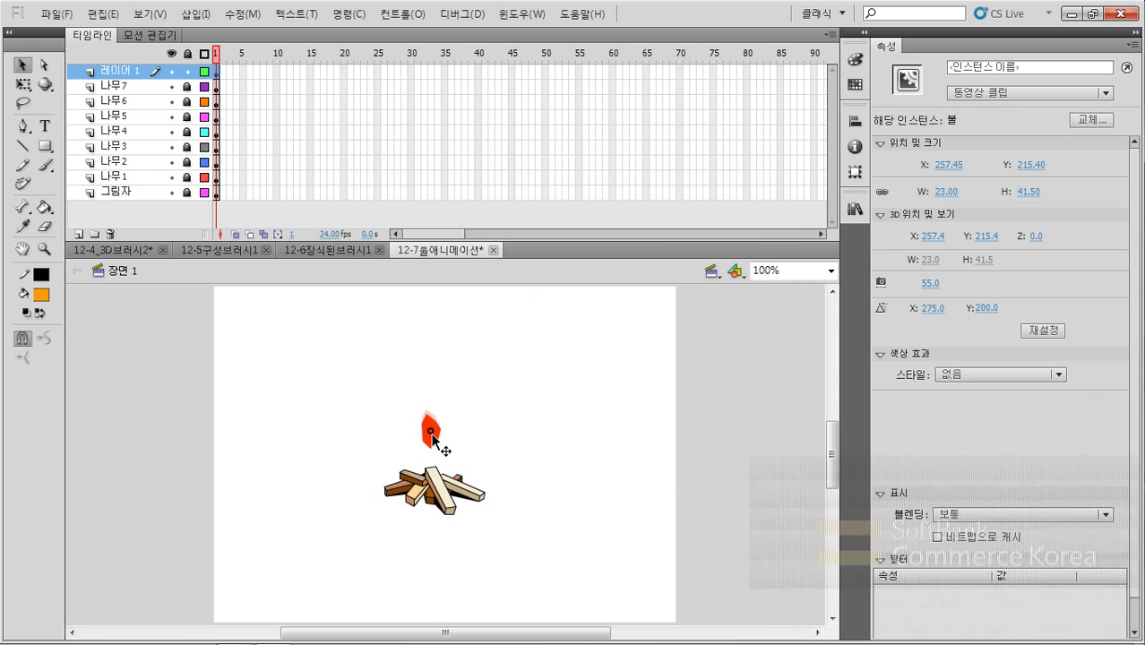
pyautogui.moveTo(432, 437); pyautogui.dragTo(432, 446)
# Try a second 불 instance beside the first flame in a movie test, and delete that extra instance
pyautogui.click(855, 211)
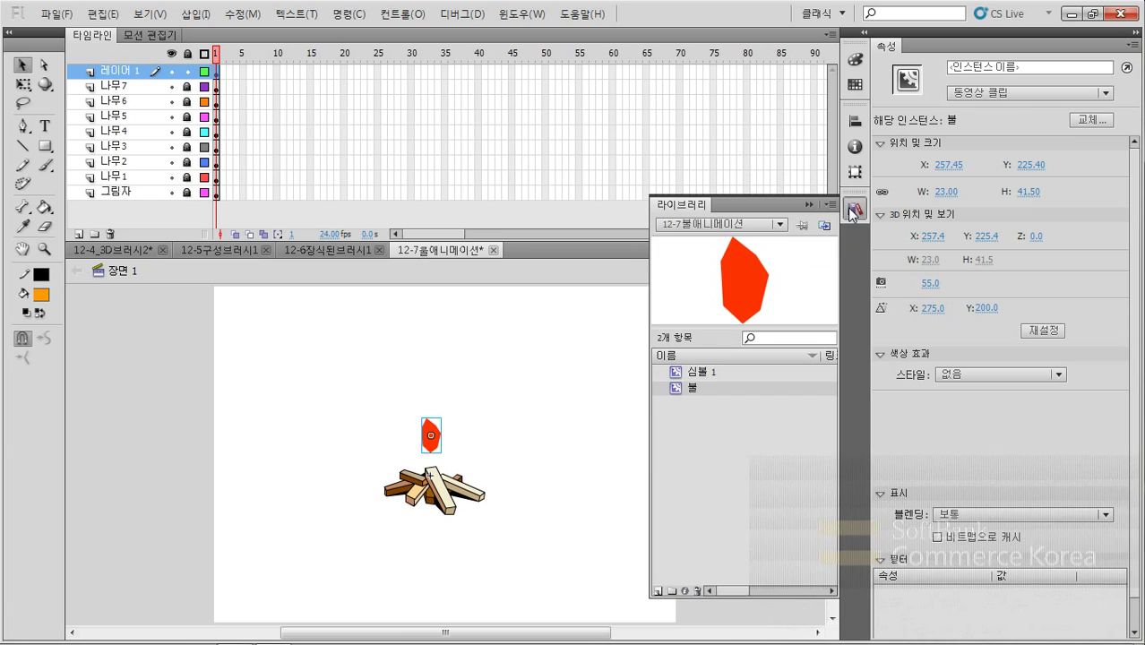
pyautogui.moveTo(700, 384)
pyautogui.mouseDown()
pyautogui.moveTo(709, 340)
pyautogui.moveTo(546, 431)
pyautogui.moveTo(449, 448)
pyautogui.mouseUp()
pyautogui.click(499, 418)
pyautogui.hotkey('ctrl', 'Return')
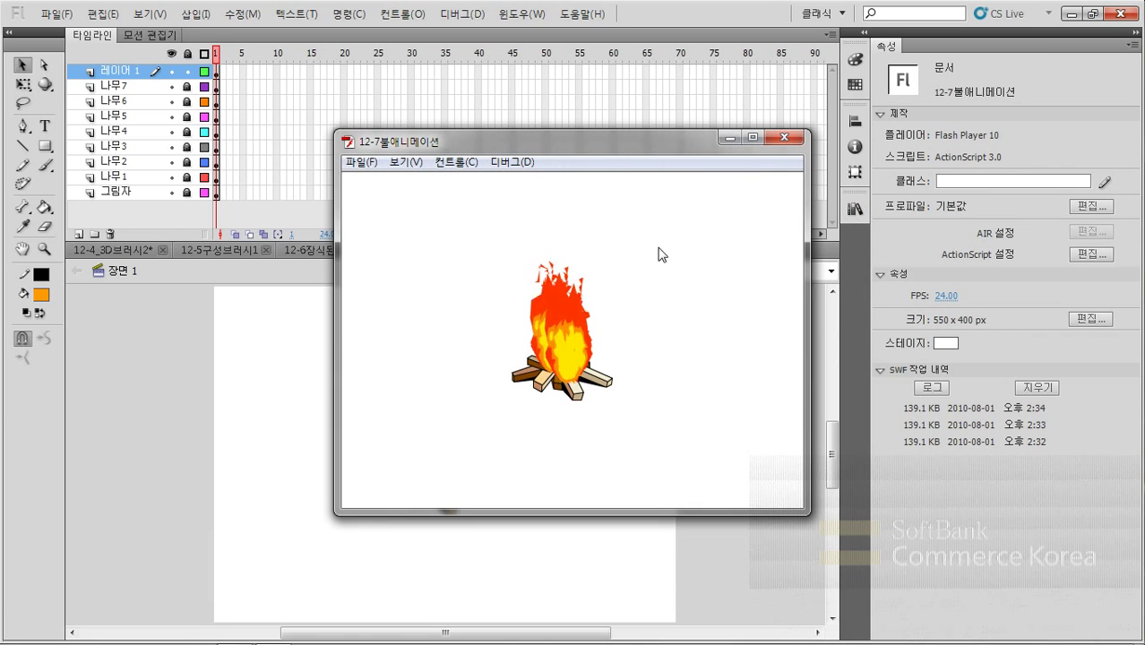
pyautogui.click(784, 141)
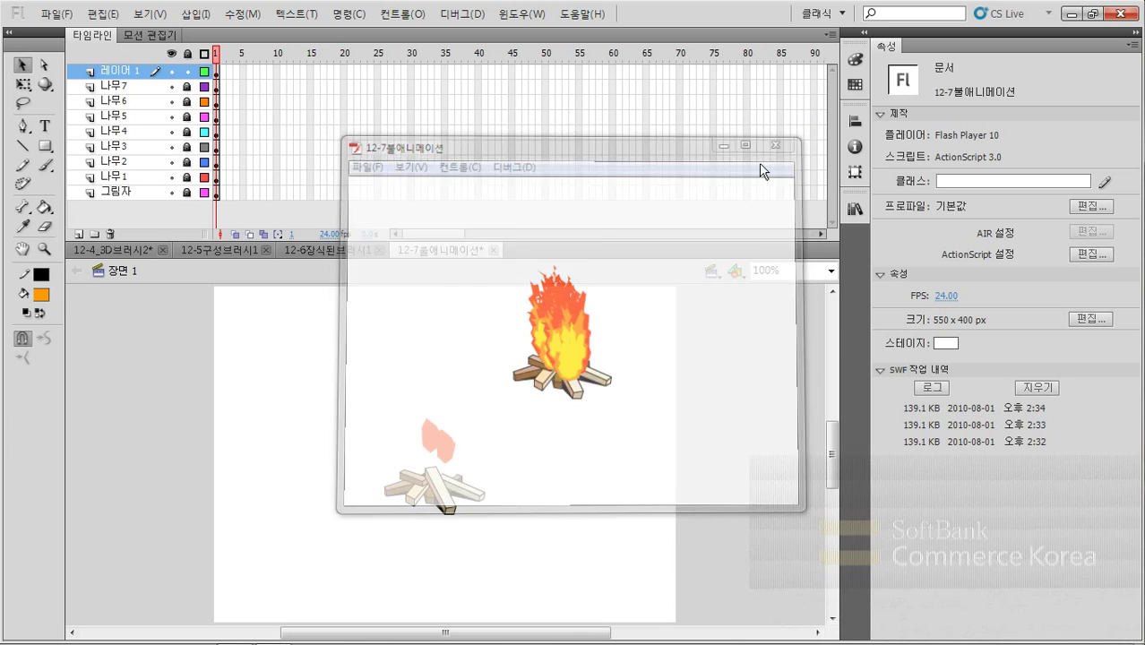
pyautogui.click(475, 434)
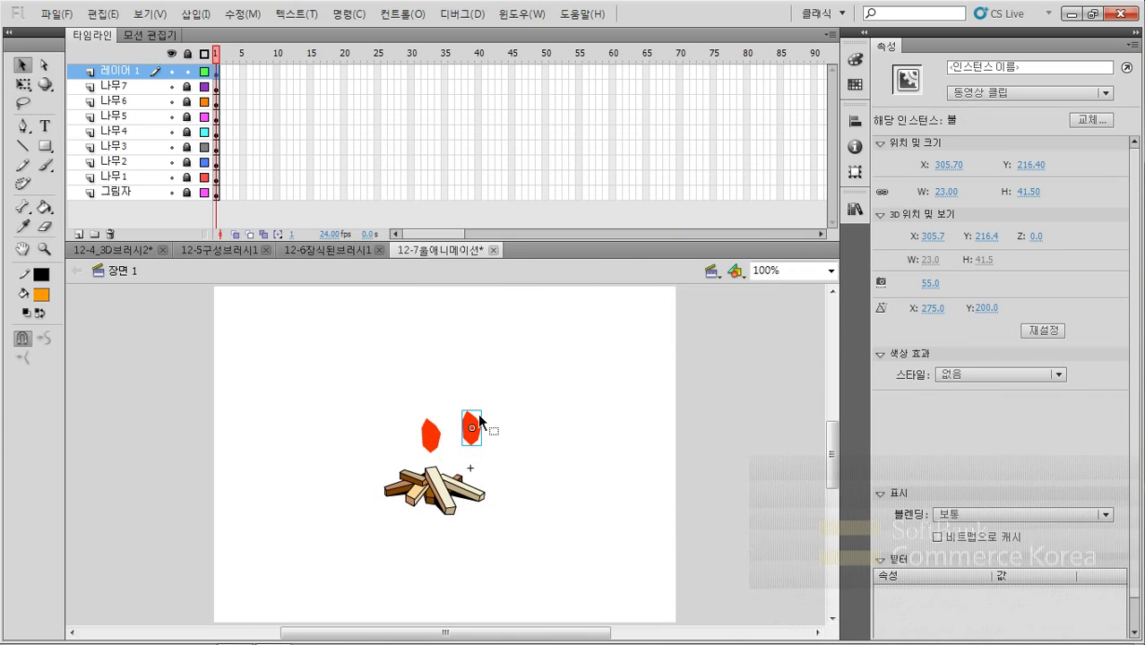
pyautogui.press('Delete')
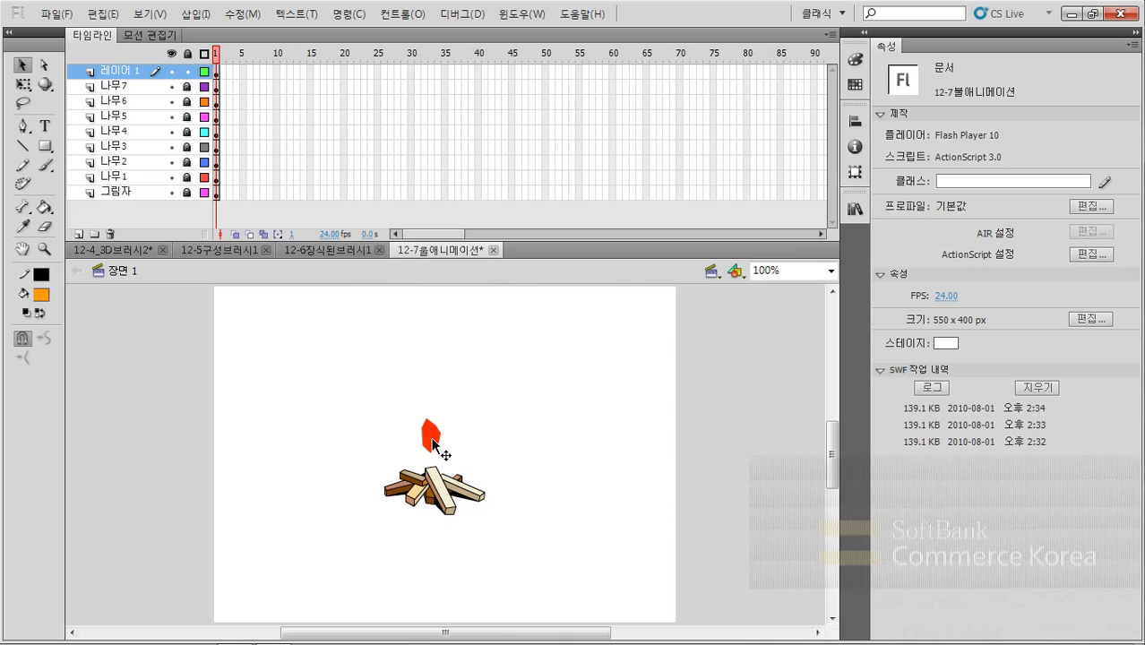
# Apply a 흐림 filter of 11 px in X and Y to the 불 instance and test the movie
pyautogui.click(431, 443)
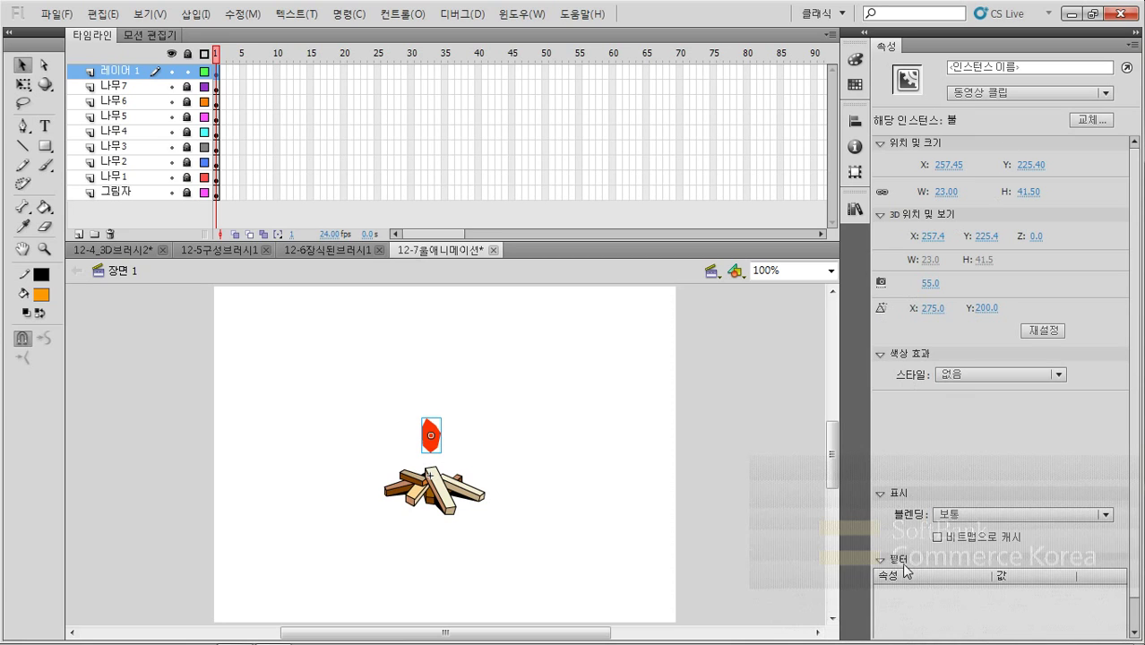
pyautogui.scroll(-1, 1136, 588)
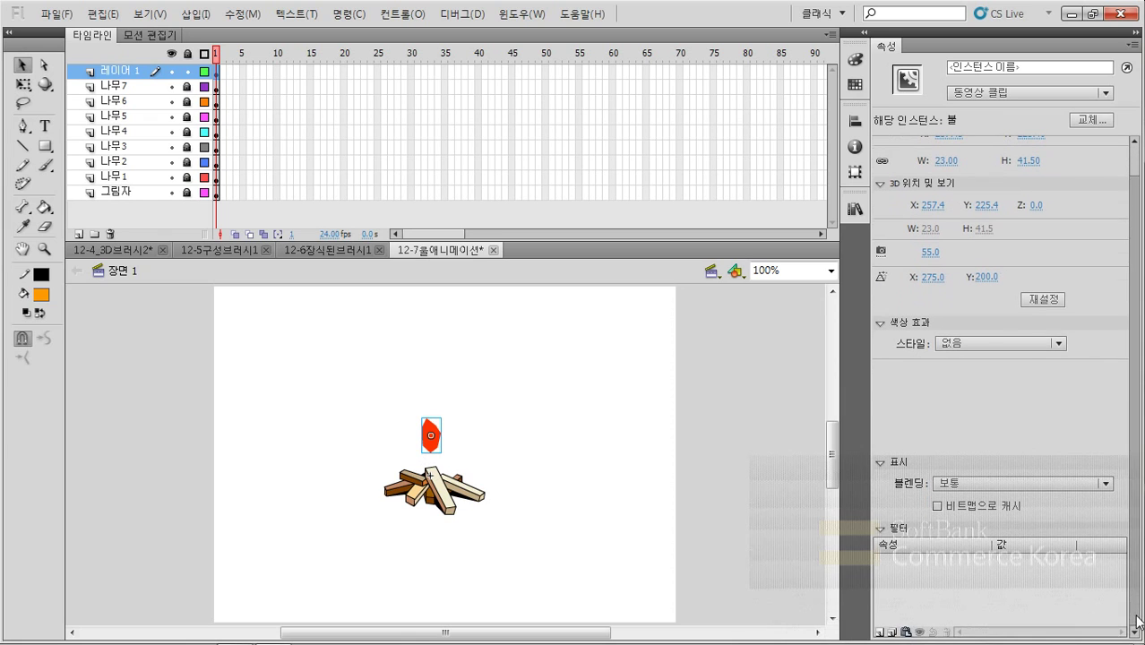
pyautogui.click(885, 634)
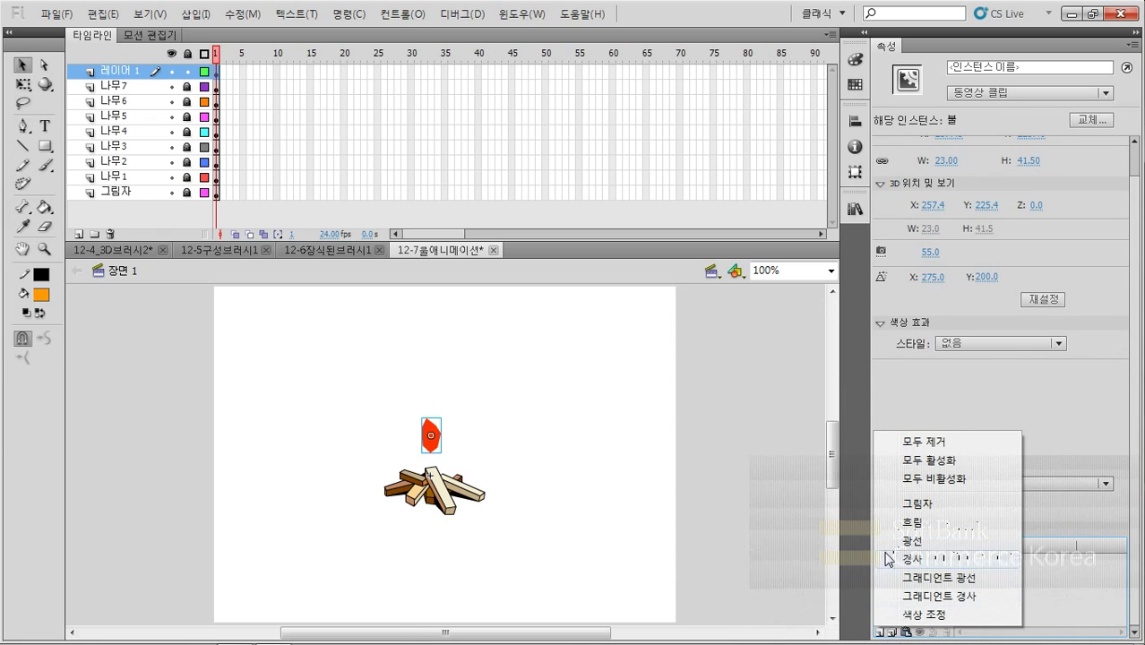
pyautogui.click(907, 527)
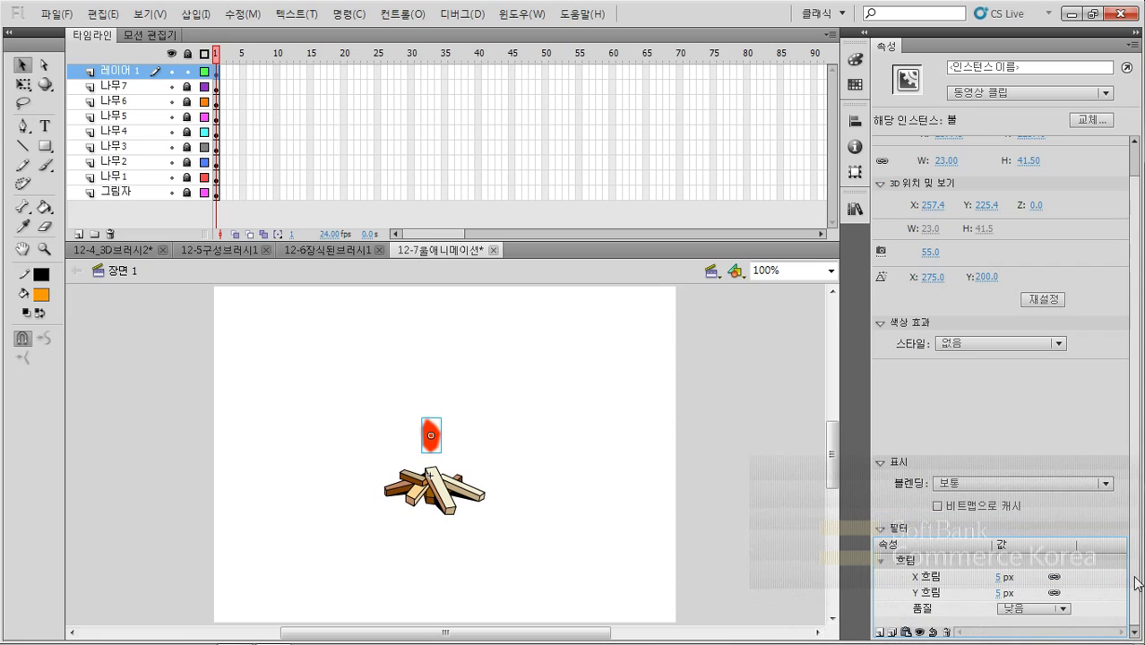
pyautogui.moveTo(997, 582); pyautogui.dragTo(1006, 583)
pyautogui.click(1001, 593)
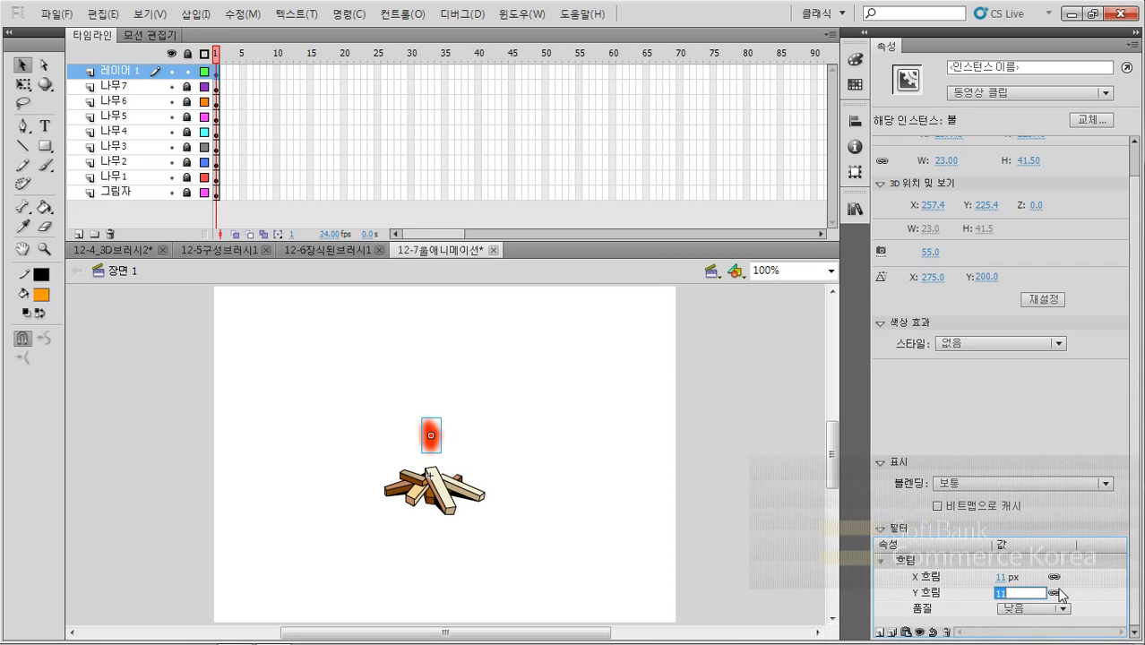
pyautogui.click(579, 518)
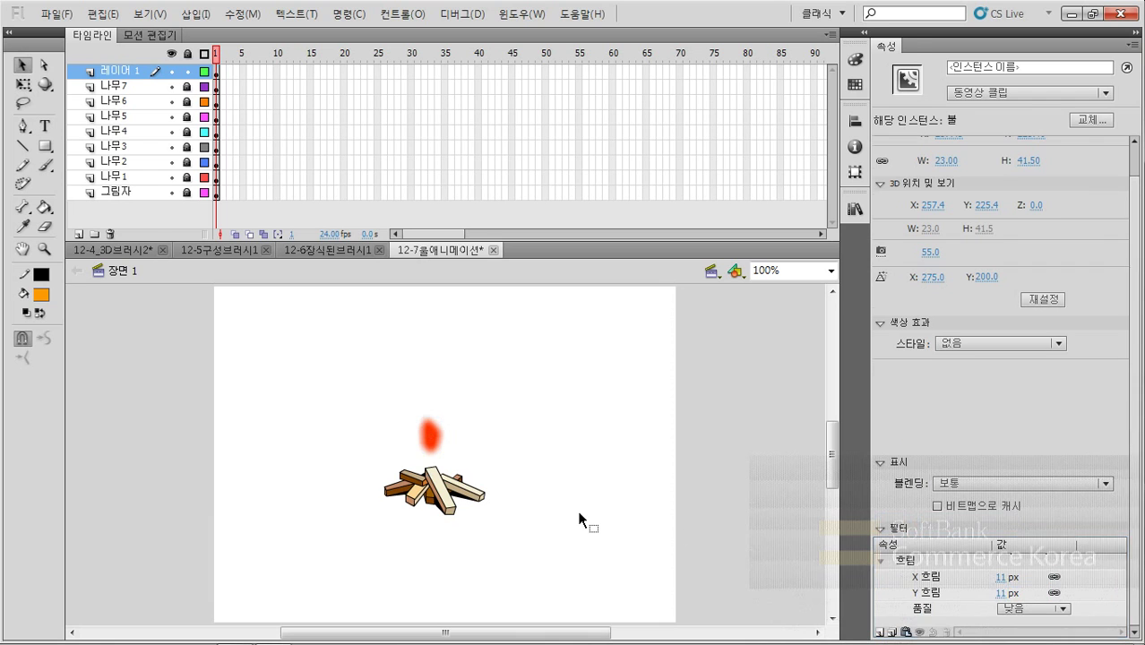
pyautogui.hotkey('ctrl', 'Return')
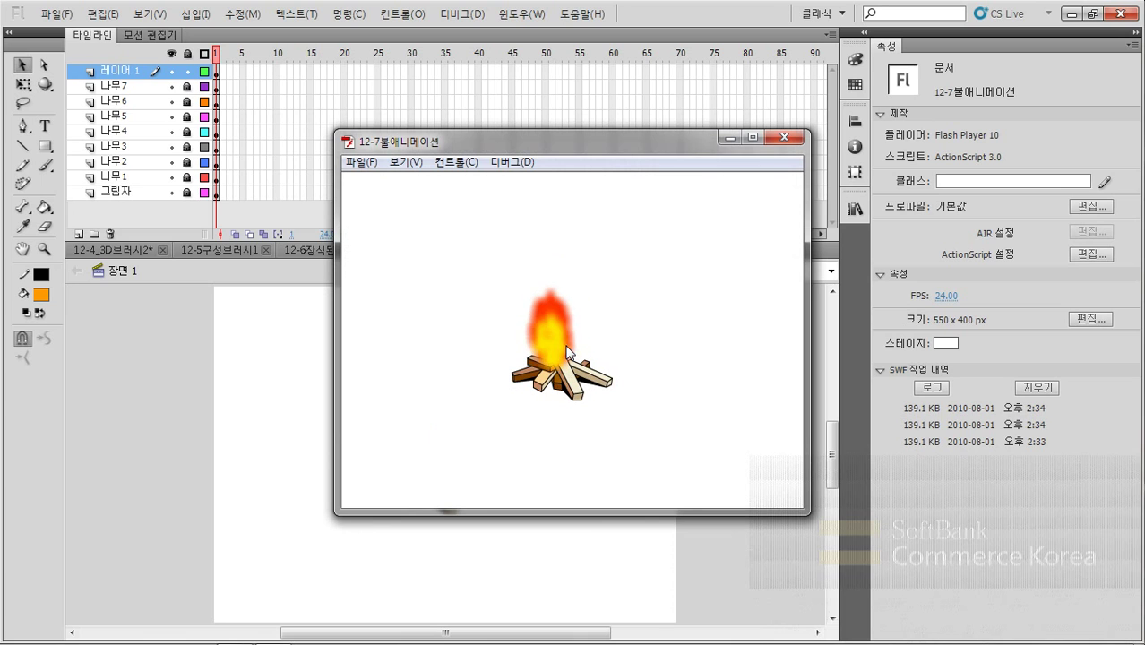
# Create a new ActionScript 3.0 document
pyautogui.click(54, 14)
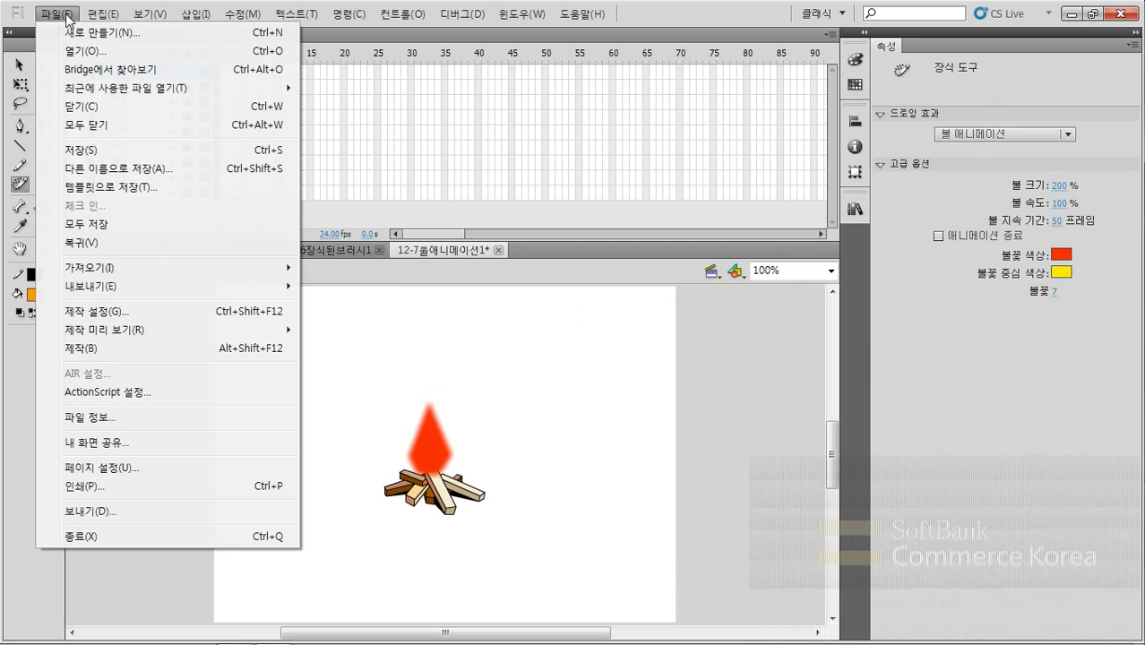
pyautogui.click(77, 30)
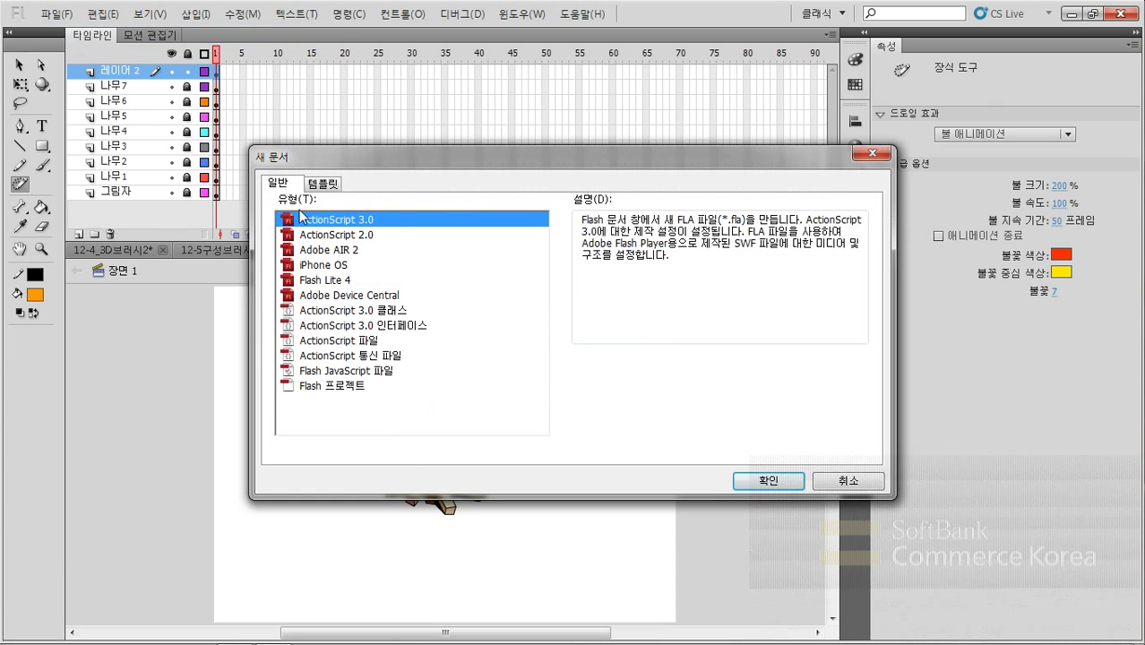
pyautogui.click(769, 481)
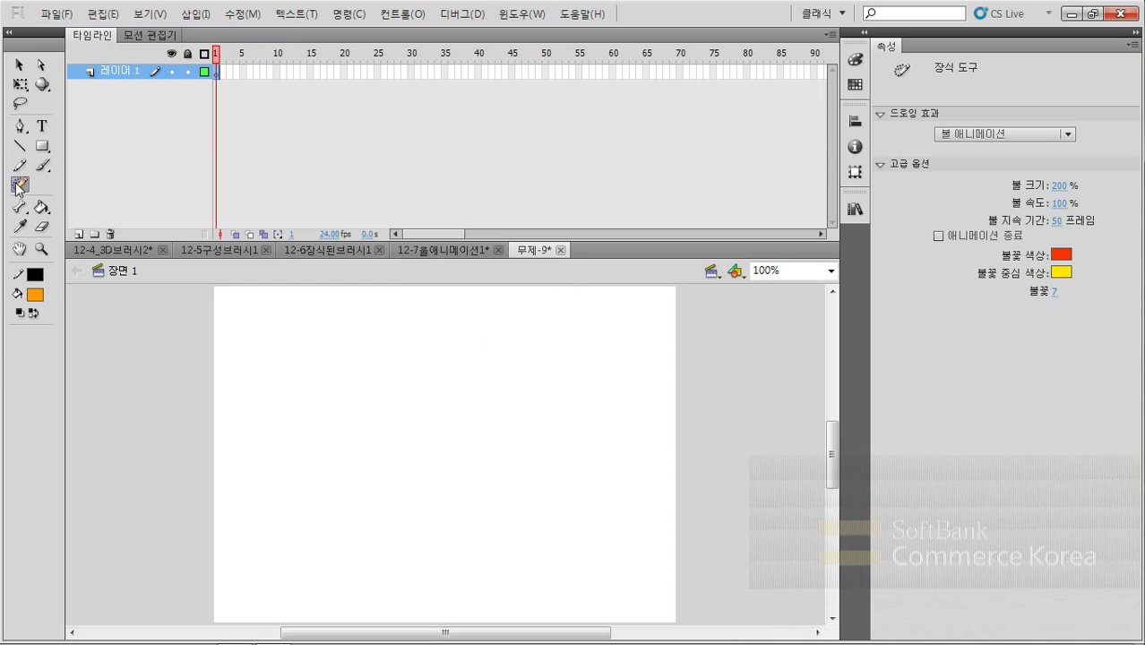
# Switch the Deco tool to the 불꽃 브러시 effect and paint a short flame stroke on the stage's left half
pyautogui.click(1033, 134)
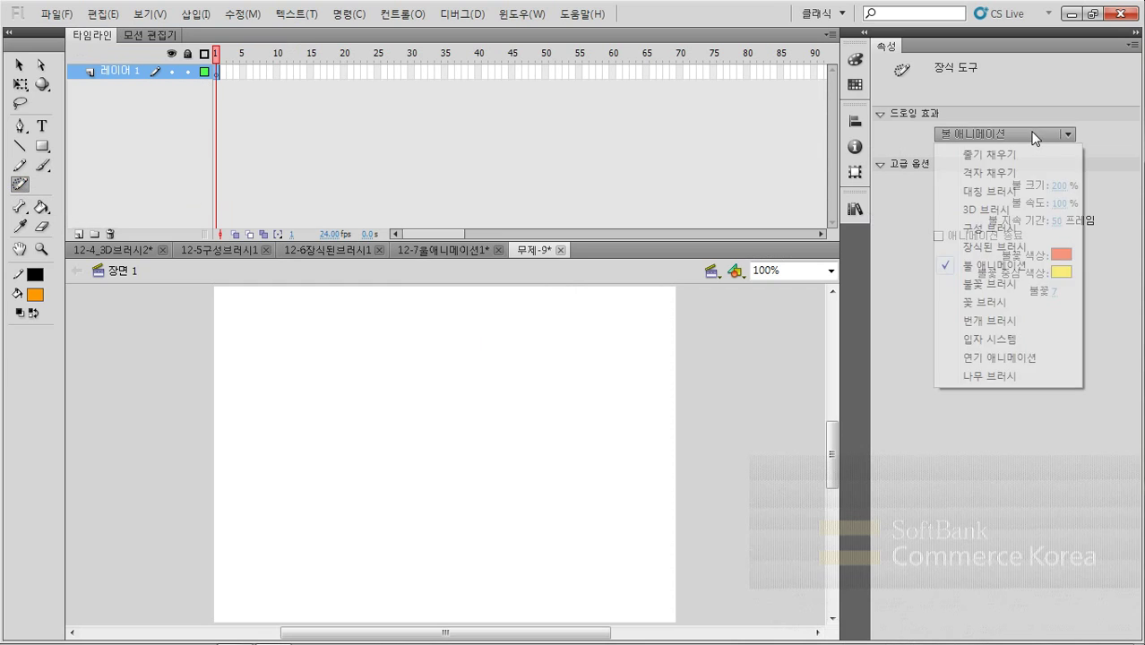
pyautogui.click(1006, 285)
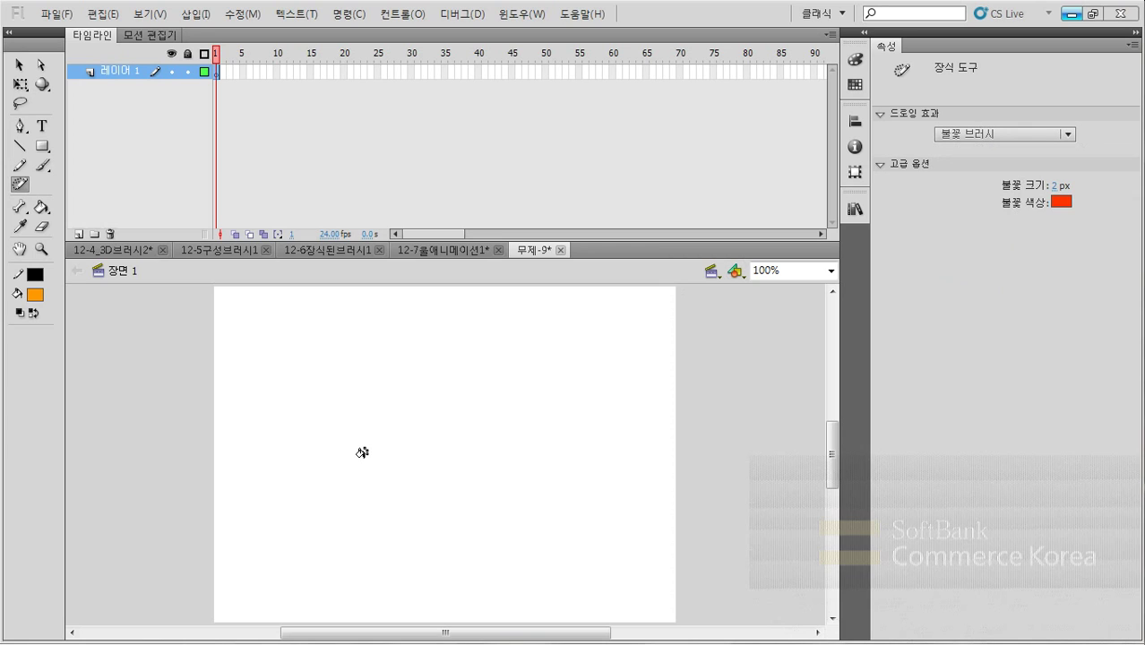
pyautogui.moveTo(348, 463); pyautogui.dragTo(353, 436)
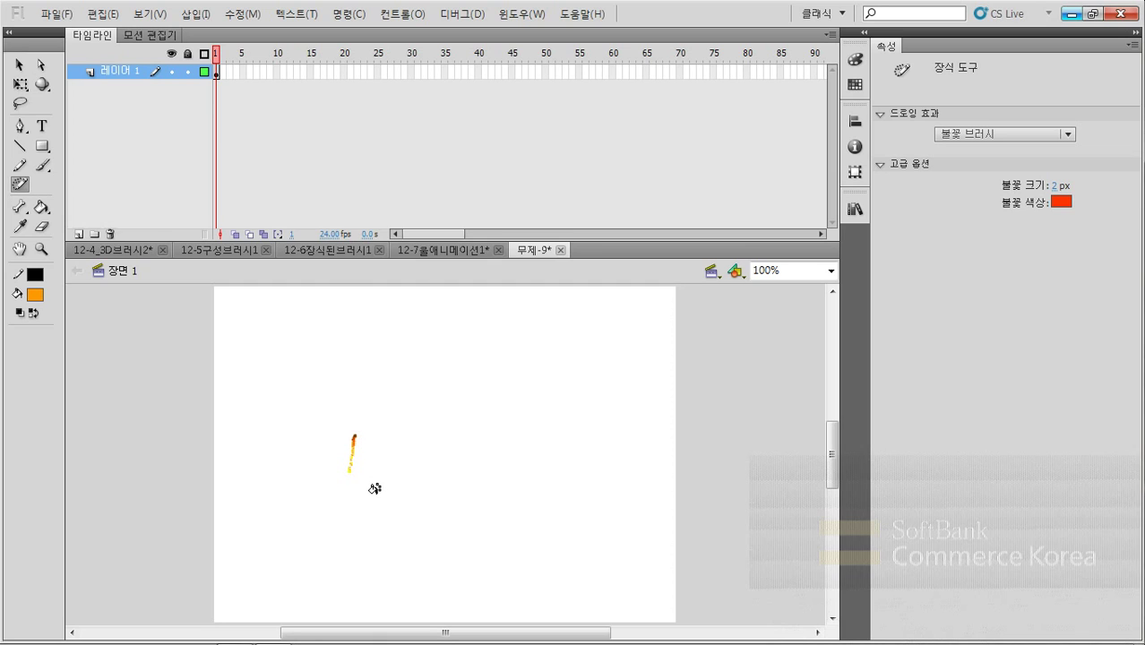
# Paint comparison flame marks with 불꽃 크기 set to 20 px and 4 px, and erase everything from the stage
pyautogui.click(1055, 186)
pyautogui.moveTo(431, 475); pyautogui.dragTo(446, 444)
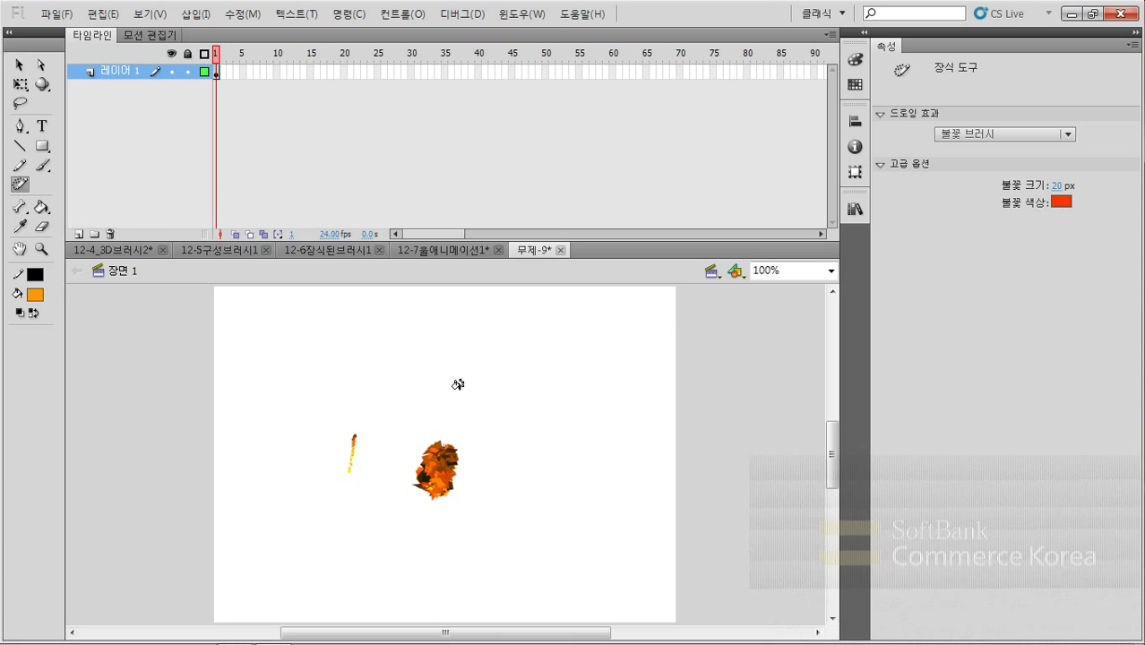
pyautogui.click(1056, 185)
pyautogui.write('4')
pyautogui.click(544, 443)
pyautogui.moveTo(548, 393); pyautogui.dragTo(547, 369)
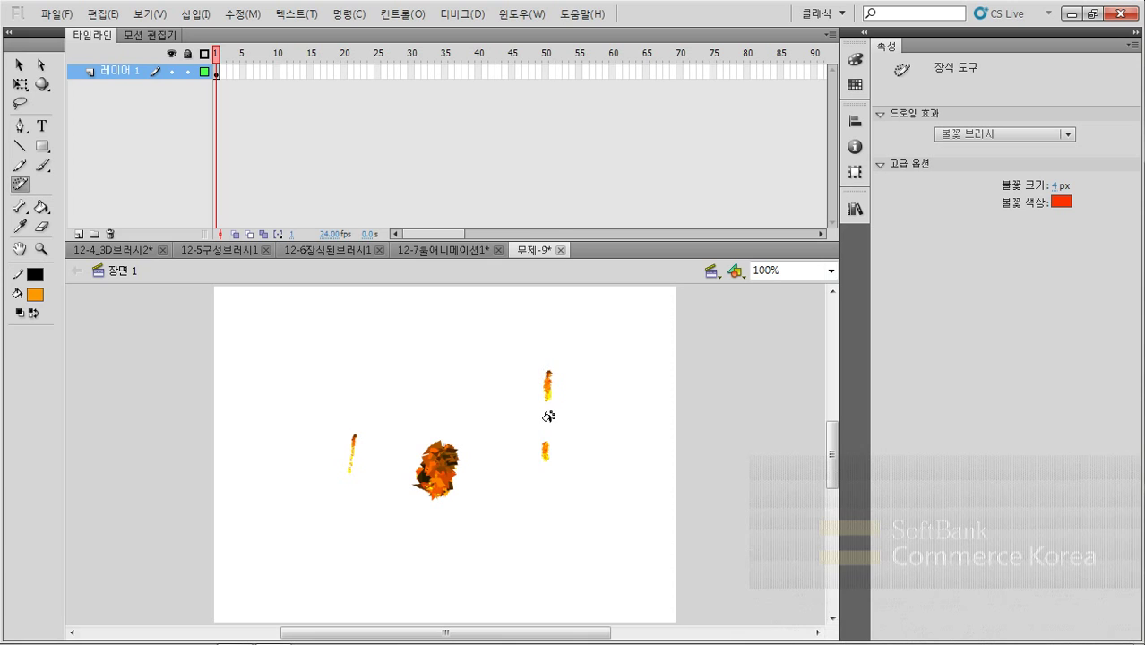
pyautogui.doubleClick(41, 227)
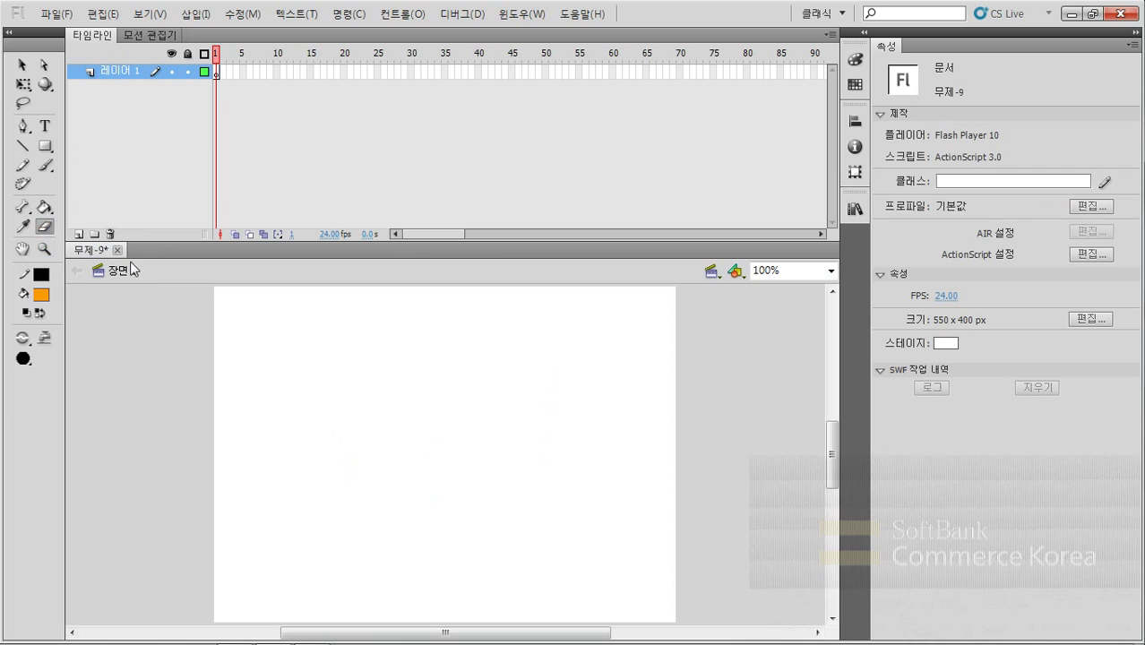
# Choose the Deco tool's 꽃 브러시 effect with the 정원 꽃 type and paint a flower cluster near the stage's left edge
pyautogui.click(27, 187)
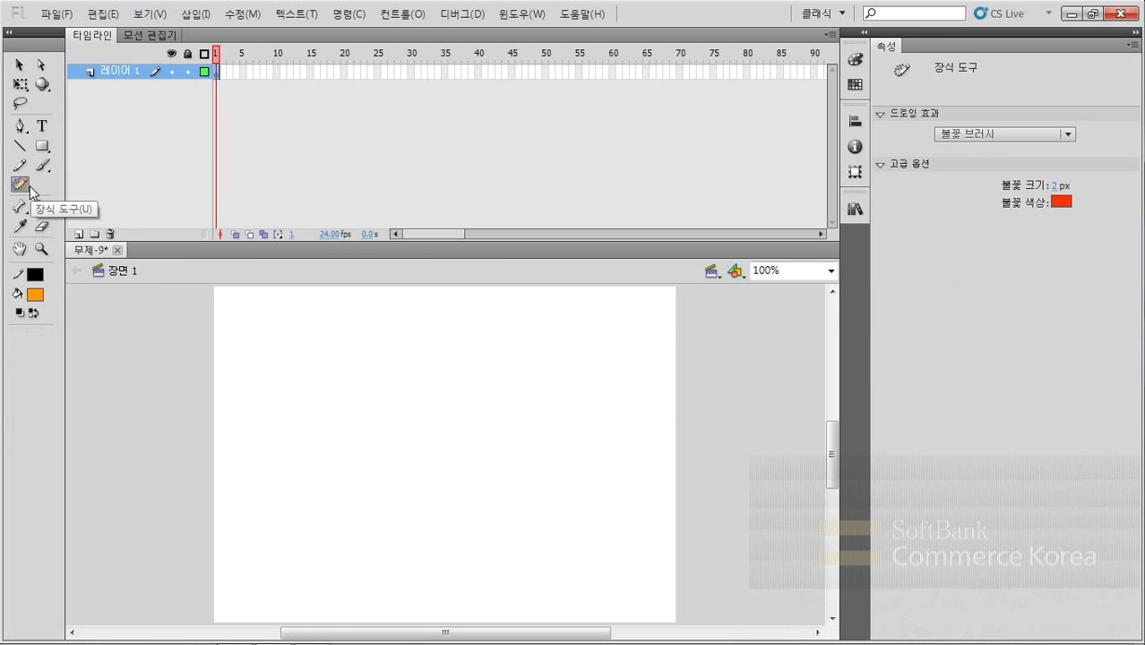
pyautogui.click(1002, 134)
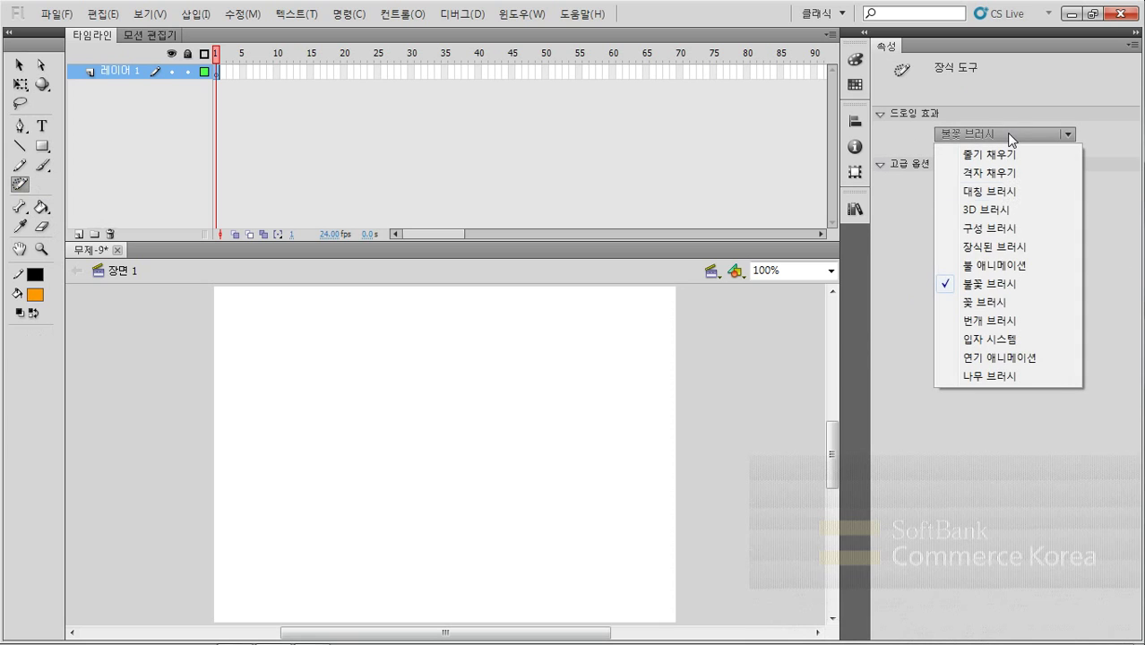
pyautogui.click(997, 303)
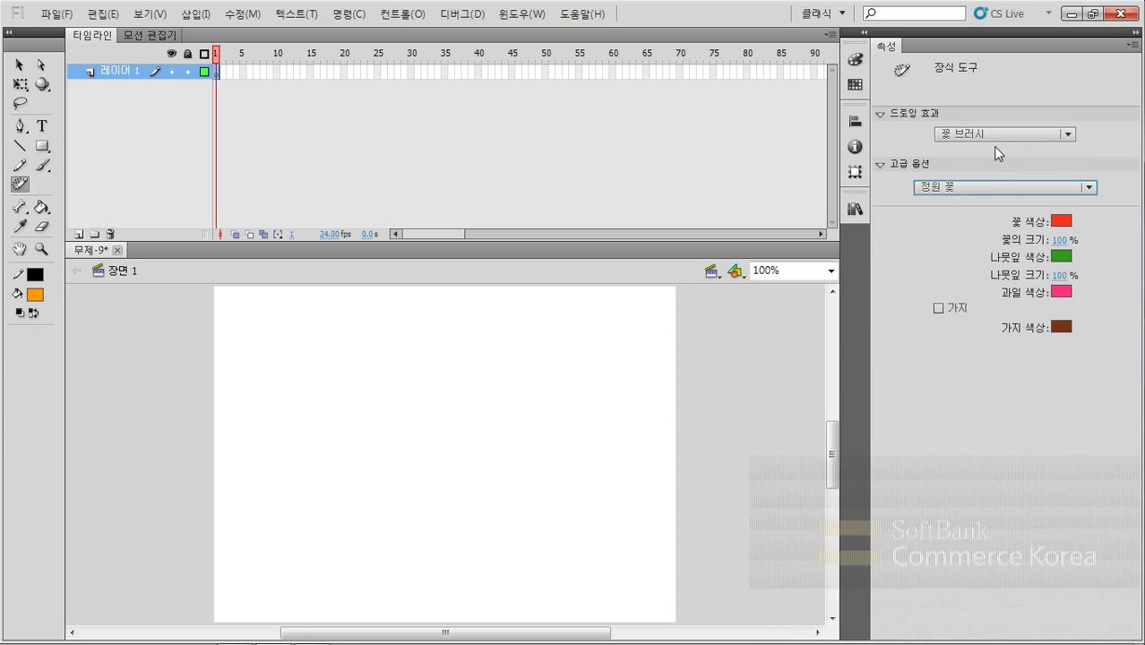
pyautogui.click(997, 188)
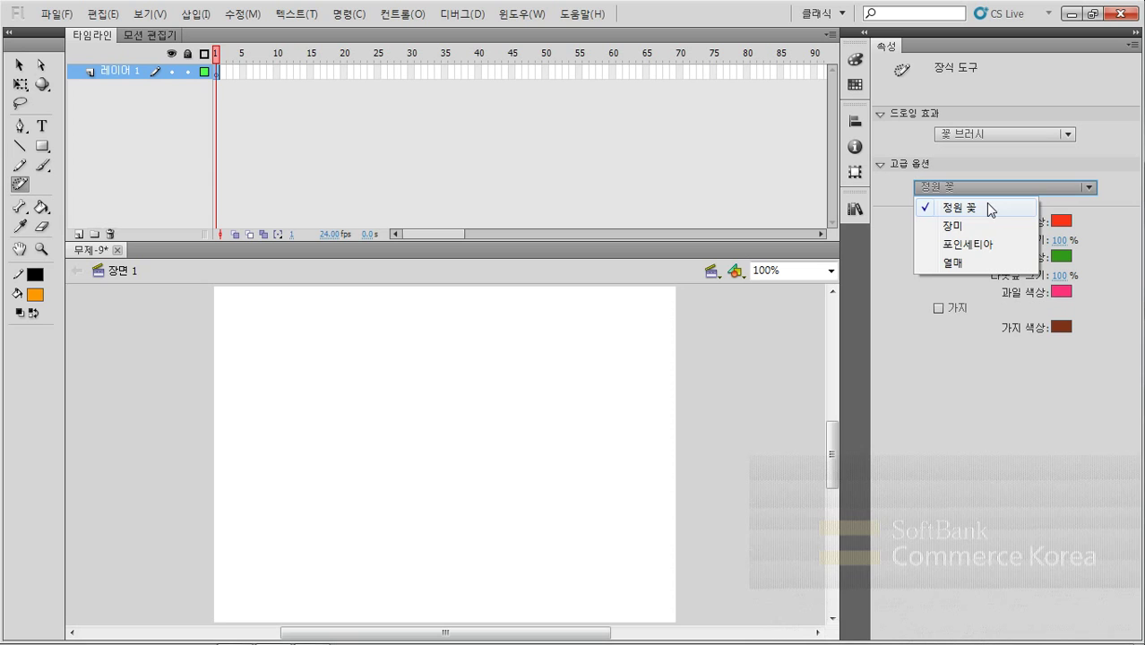
pyautogui.click(990, 209)
pyautogui.click(982, 188)
pyautogui.click(981, 214)
pyautogui.moveTo(288, 473); pyautogui.dragTo(297, 432)
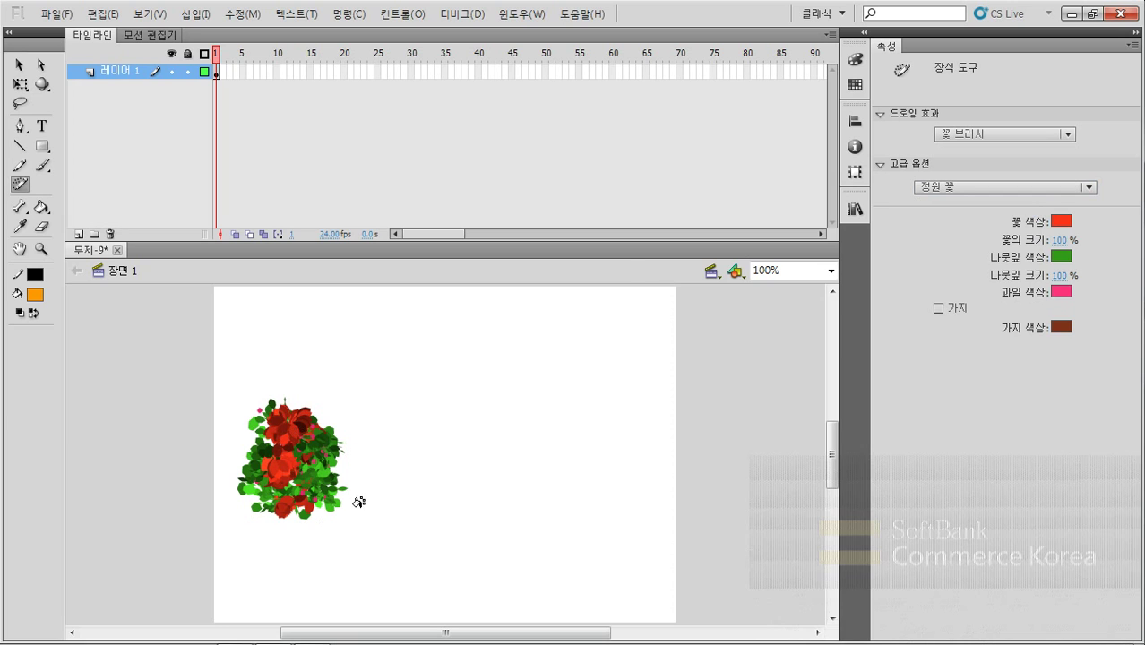
# Paint a vertical 장미 stroke near the stage's middle and a longer 포인세티아 stroke to its right
pyautogui.click(953, 188)
pyautogui.click(953, 229)
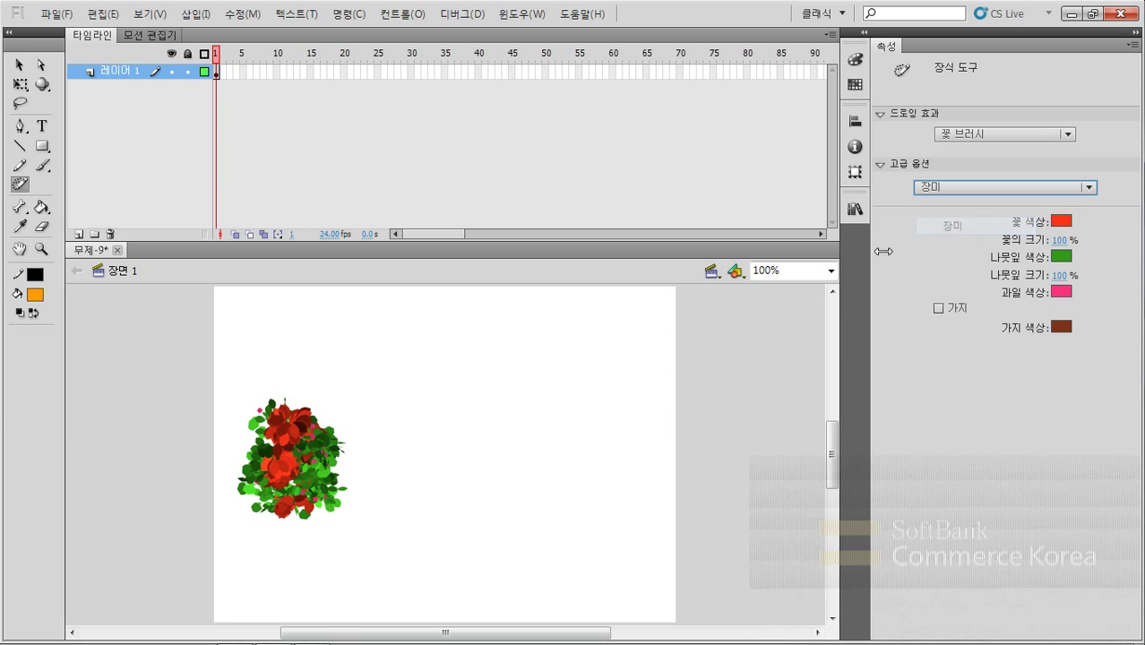
pyautogui.moveTo(395, 433); pyautogui.dragTo(392, 358)
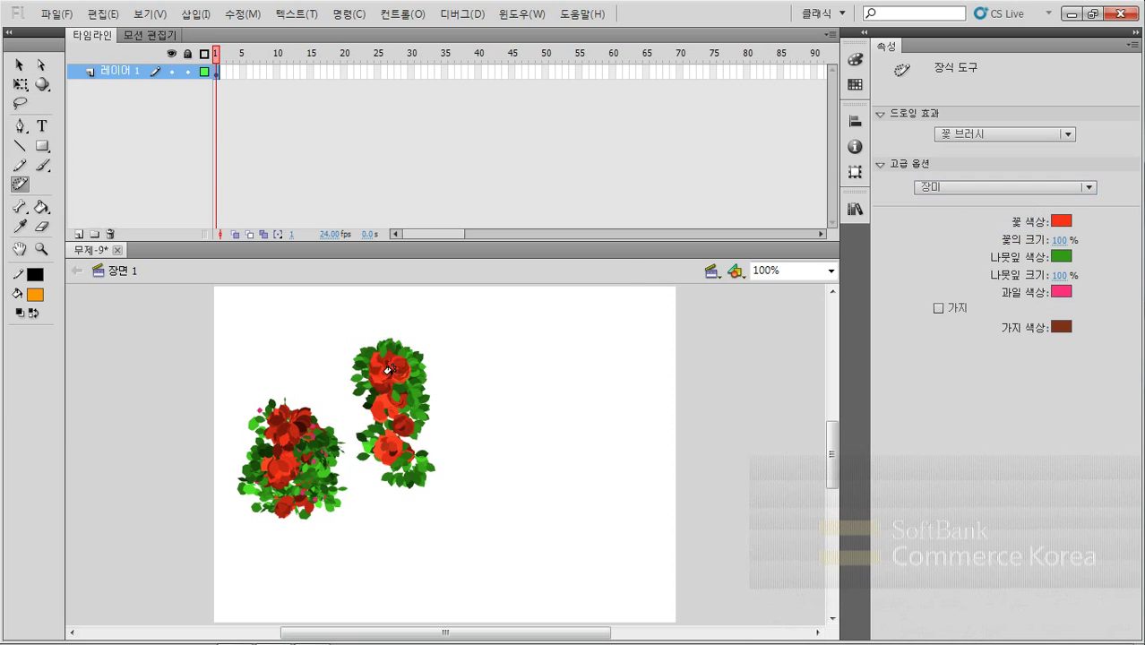
pyautogui.click(960, 188)
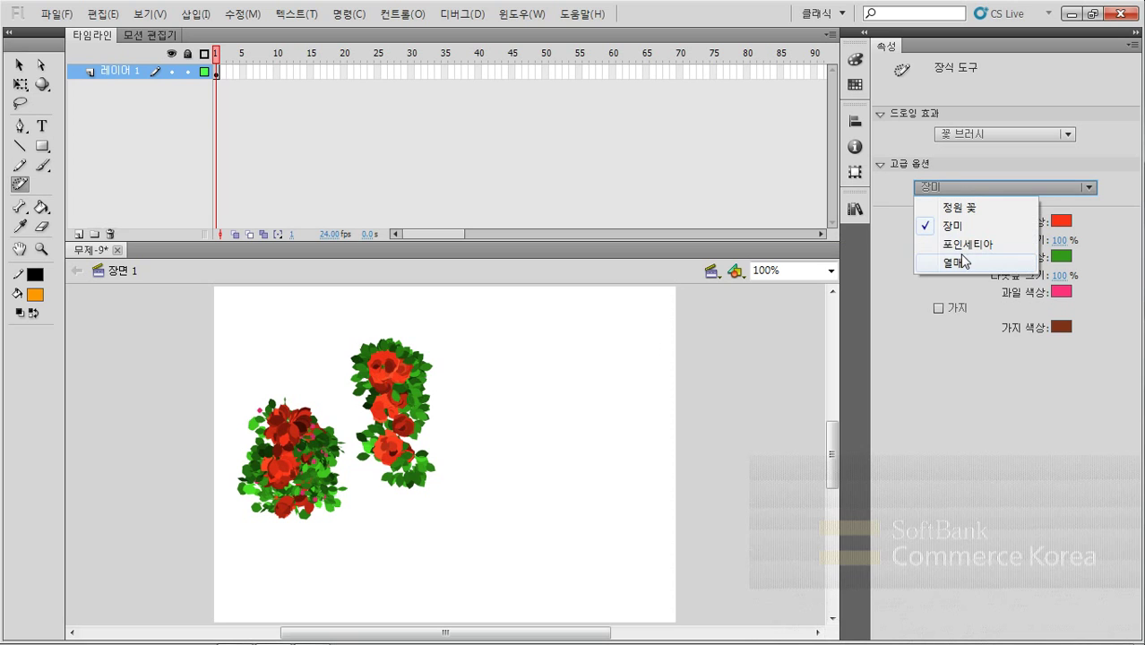
pyautogui.click(968, 244)
pyautogui.moveTo(510, 349); pyautogui.dragTo(484, 520)
# Paint 열매 strokes, first plain along the stage's right side and two with 가지 enabled along its lower edge, and erase all the artwork
pyautogui.click(961, 190)
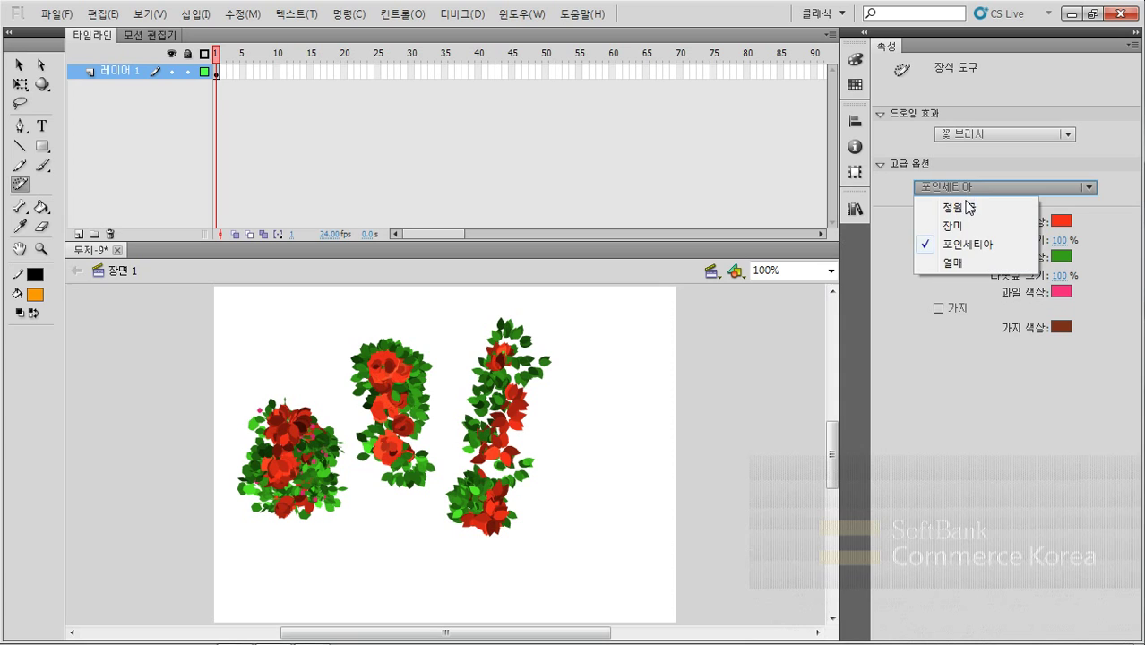
pyautogui.click(970, 262)
pyautogui.moveTo(617, 393); pyautogui.dragTo(591, 470)
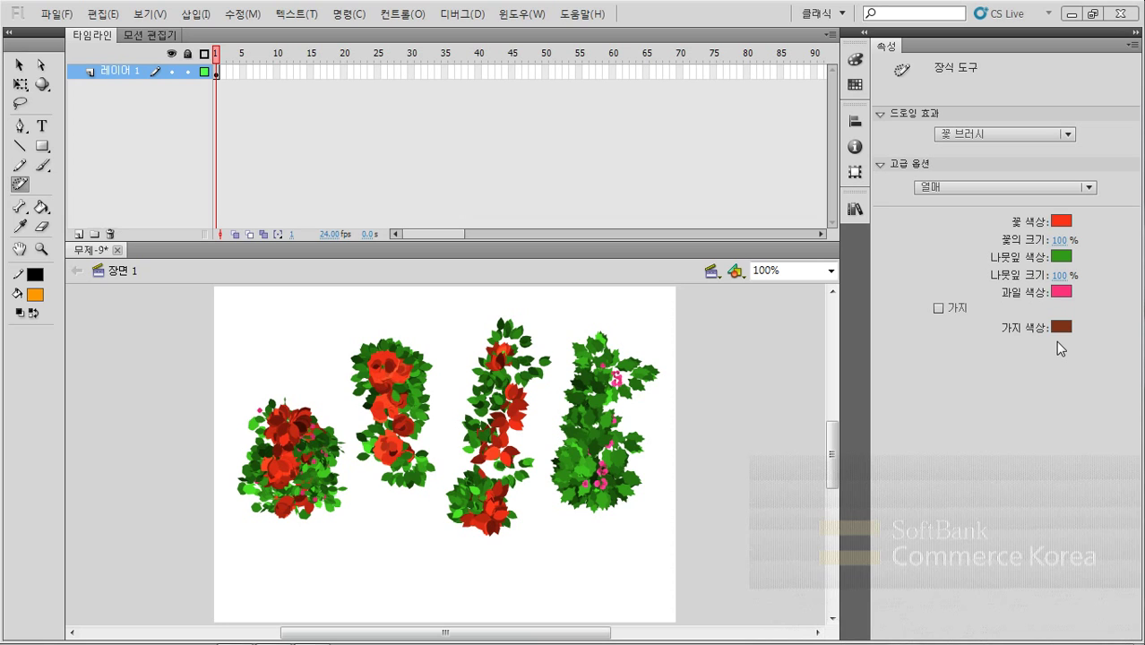
pyautogui.click(939, 308)
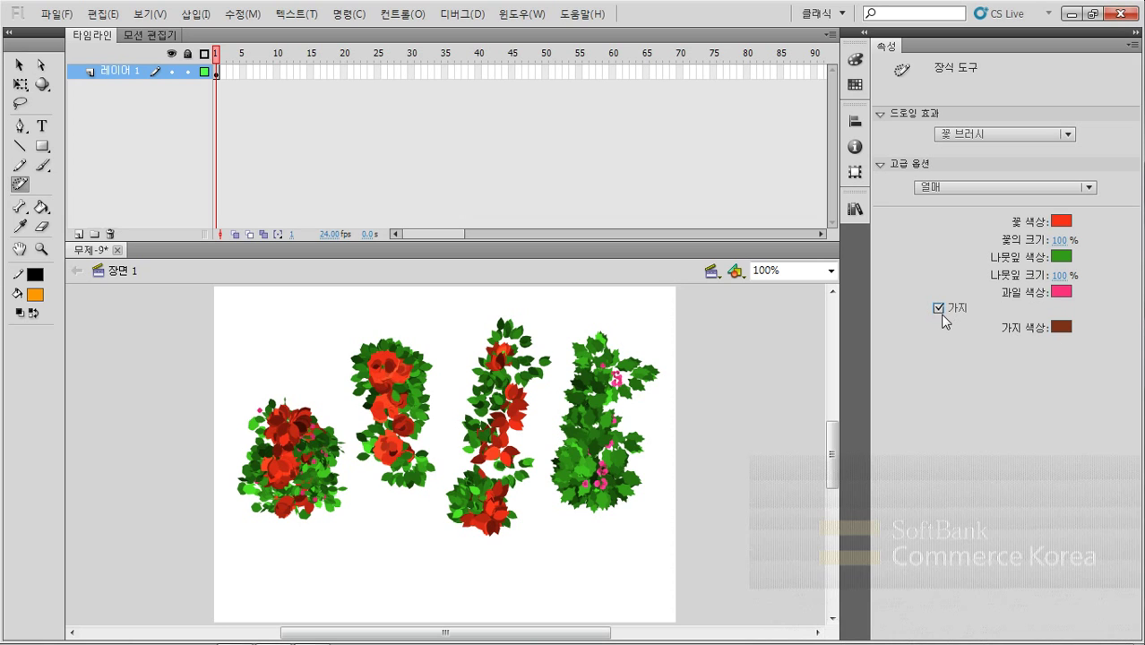
pyautogui.moveTo(340, 572)
pyautogui.mouseDown()
pyautogui.moveTo(468, 571)
pyautogui.moveTo(474, 583)
pyautogui.mouseUp()
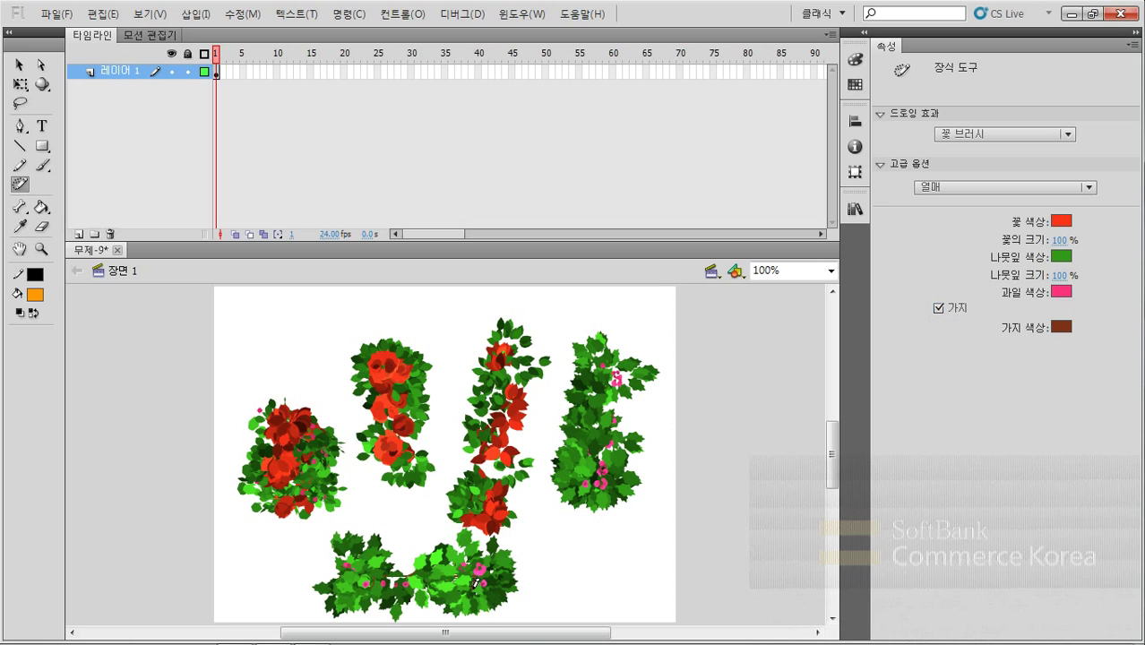
pyautogui.moveTo(574, 575); pyautogui.dragTo(631, 534)
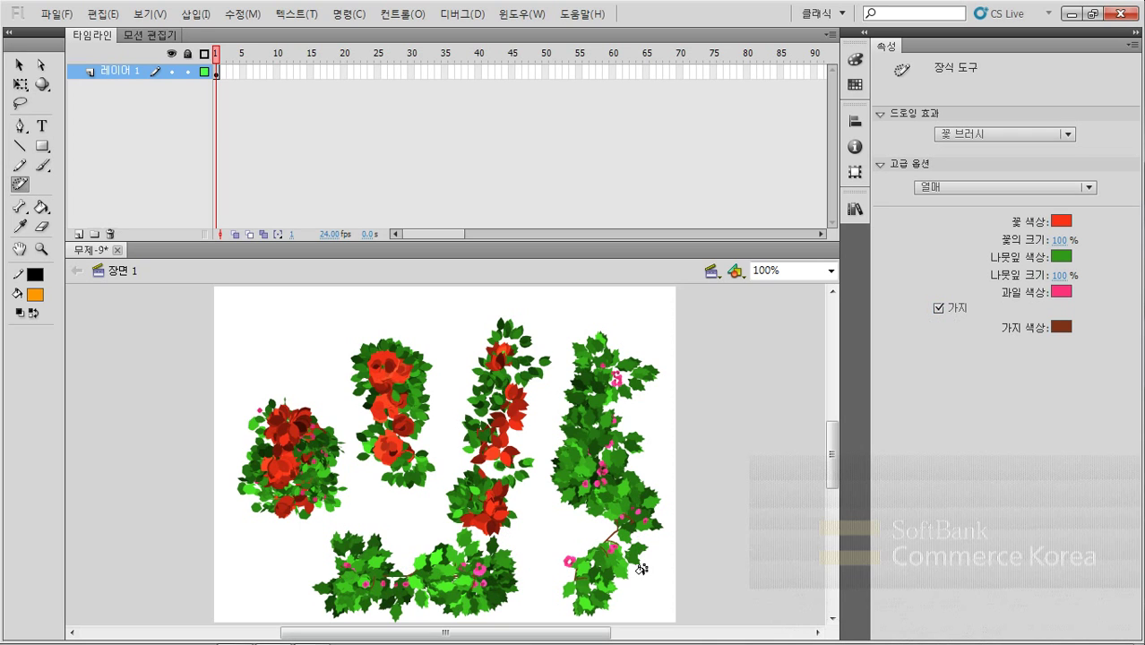
pyautogui.press('v')
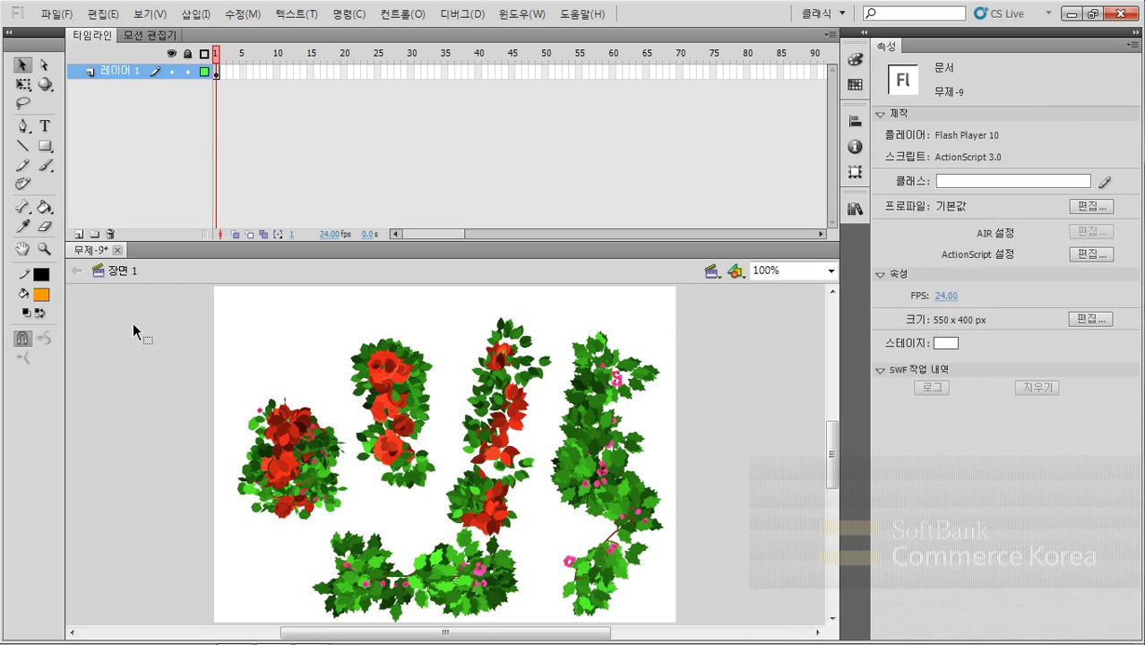
pyautogui.doubleClick(45, 227)
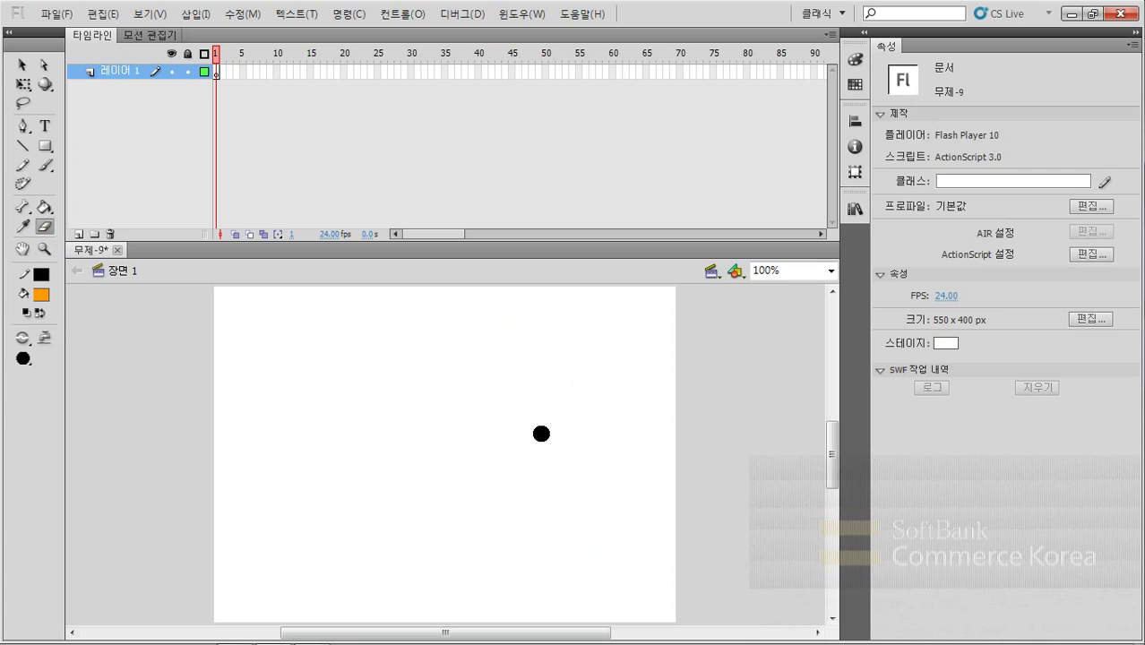
# Set the Deco tool to the 번개 브러시 effect and change the stage background to dark navy
pyautogui.click(24, 186)
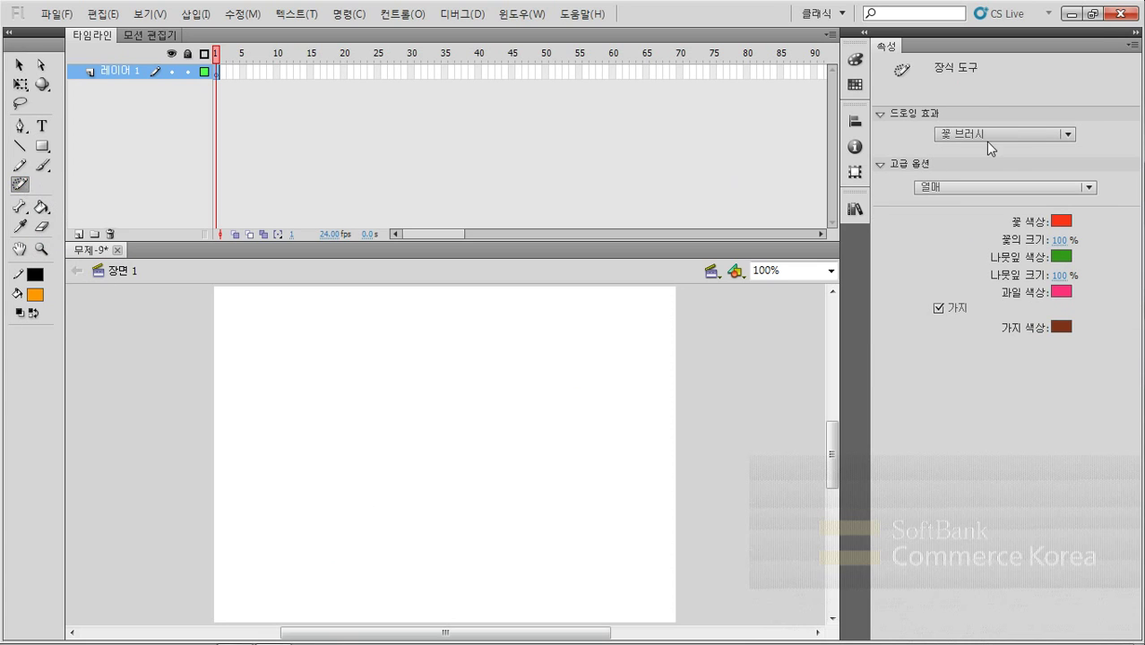
pyautogui.click(1010, 134)
pyautogui.click(1004, 321)
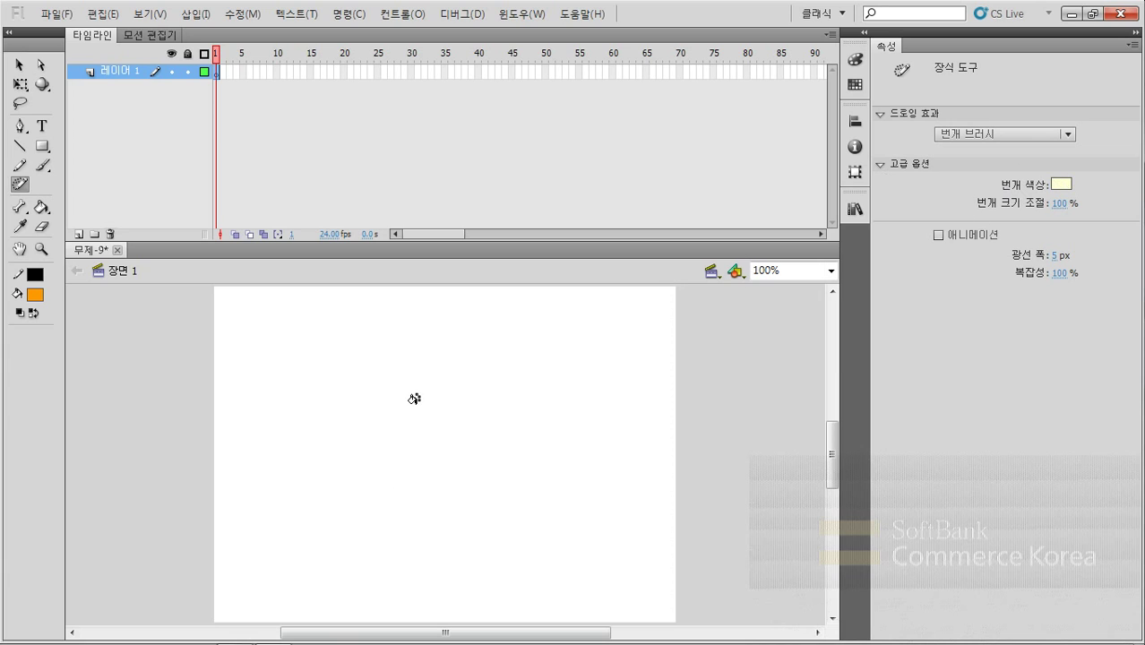
pyautogui.click(16, 66)
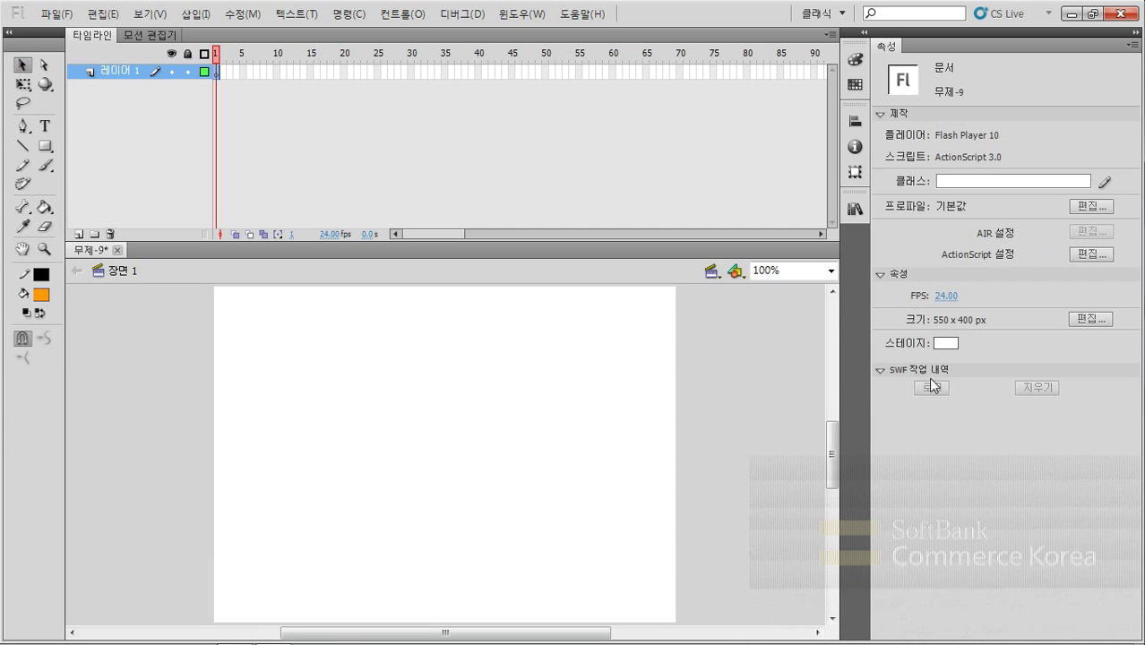
pyautogui.click(939, 344)
pyautogui.click(938, 377)
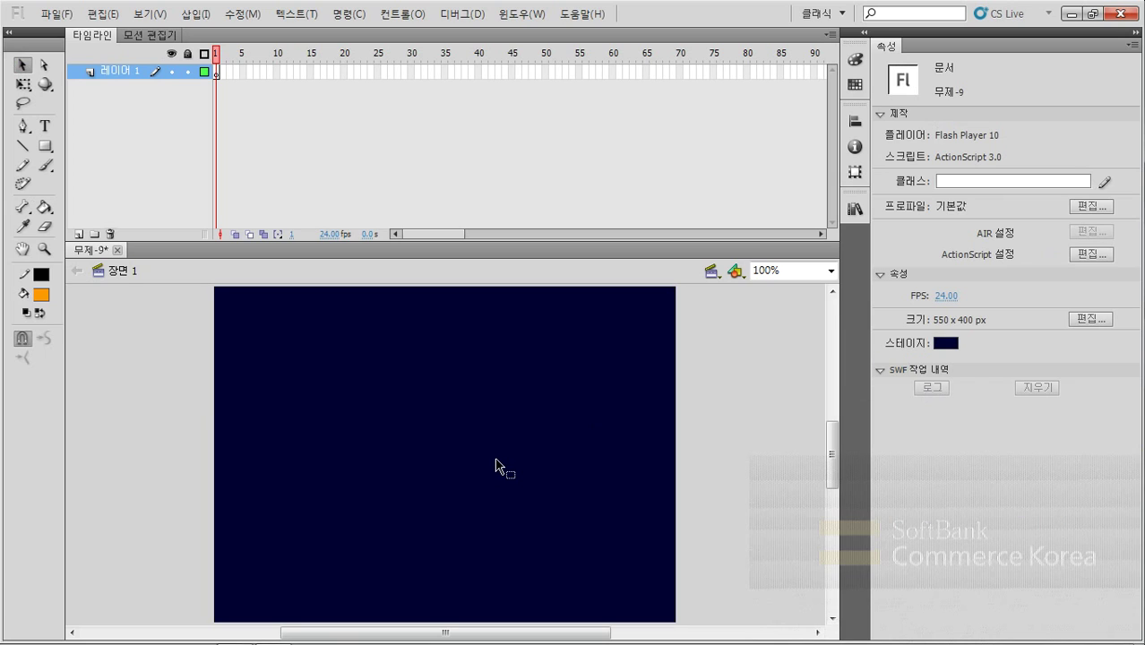
# Paint a large lightning bolt across the stage, and a smaller one in the upper right with 번개 크기 조절 set to 29%
pyautogui.click(19, 184)
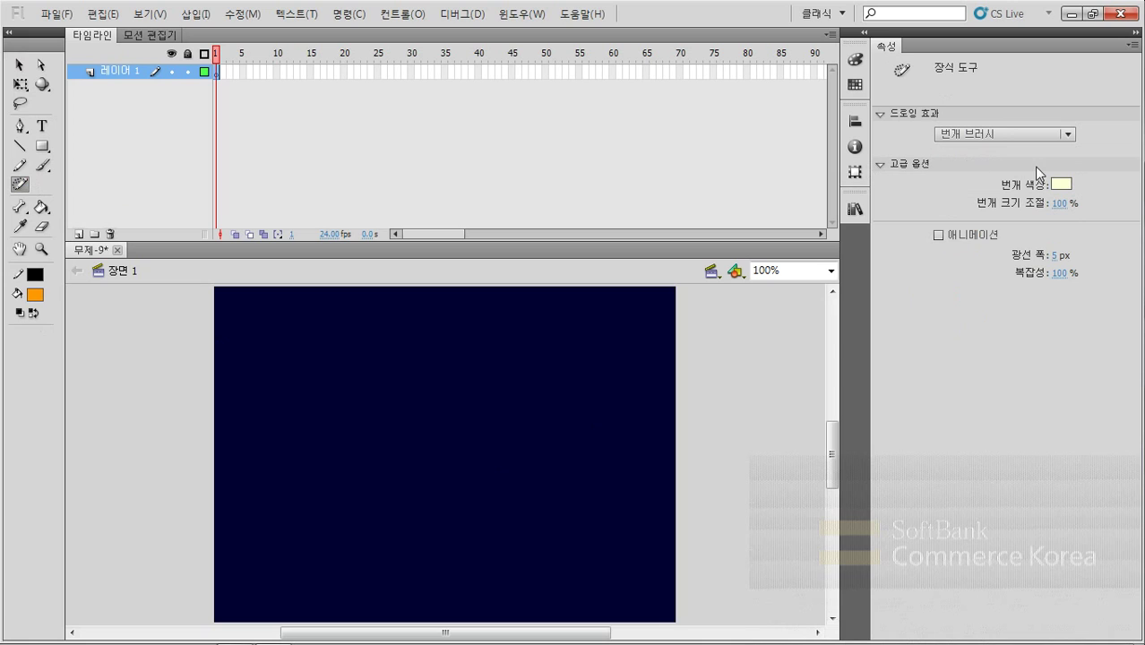
pyautogui.moveTo(326, 384)
pyautogui.mouseDown()
pyautogui.moveTo(411, 421)
pyautogui.moveTo(425, 465)
pyautogui.mouseUp()
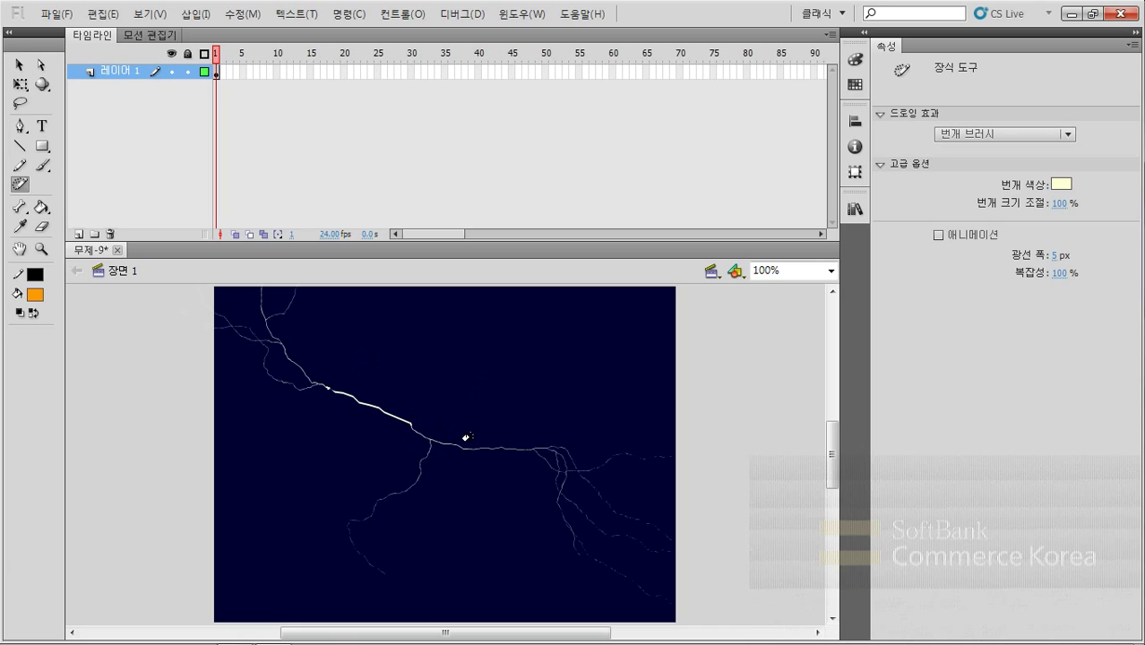
pyautogui.click(1059, 204)
pyautogui.write('29')
pyautogui.click(493, 318)
pyautogui.moveTo(493, 318); pyautogui.dragTo(546, 362)
# Set 번개 크기 조절 to 100%, enable 애니메이션, and paint animated lightning around the stage's middle
pyautogui.moveTo(1057, 203); pyautogui.dragTo(1093, 204)
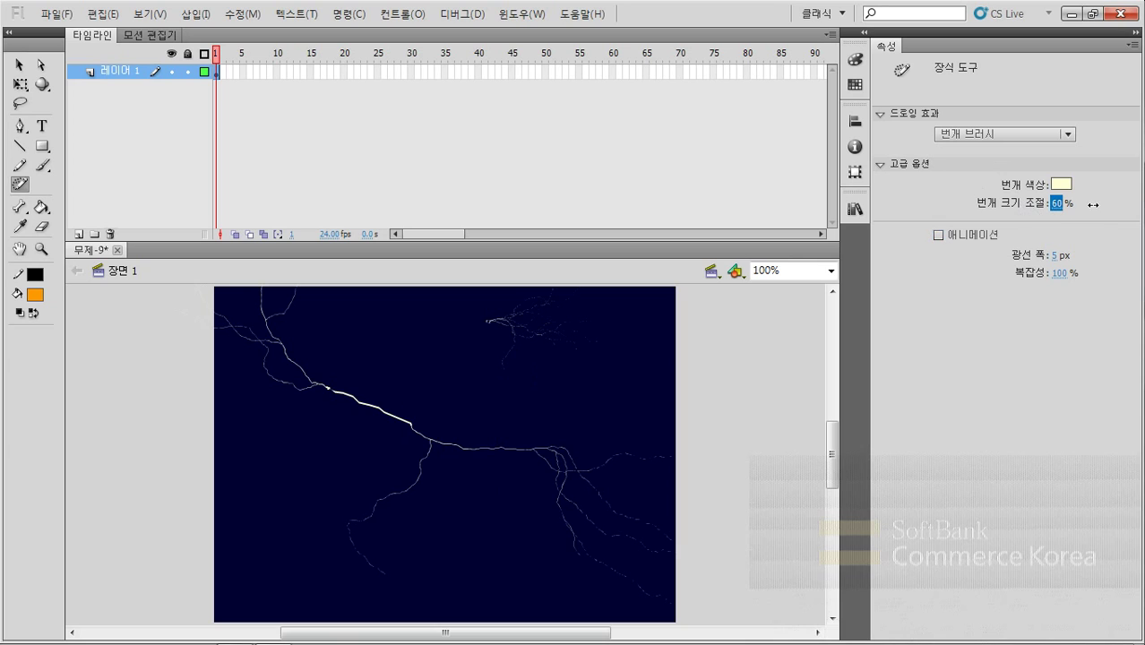
pyautogui.write('100')
pyautogui.click(939, 237)
pyautogui.moveTo(368, 441)
pyautogui.mouseDown()
pyautogui.moveTo(389, 438)
pyautogui.moveTo(385, 429)
pyautogui.mouseUp()
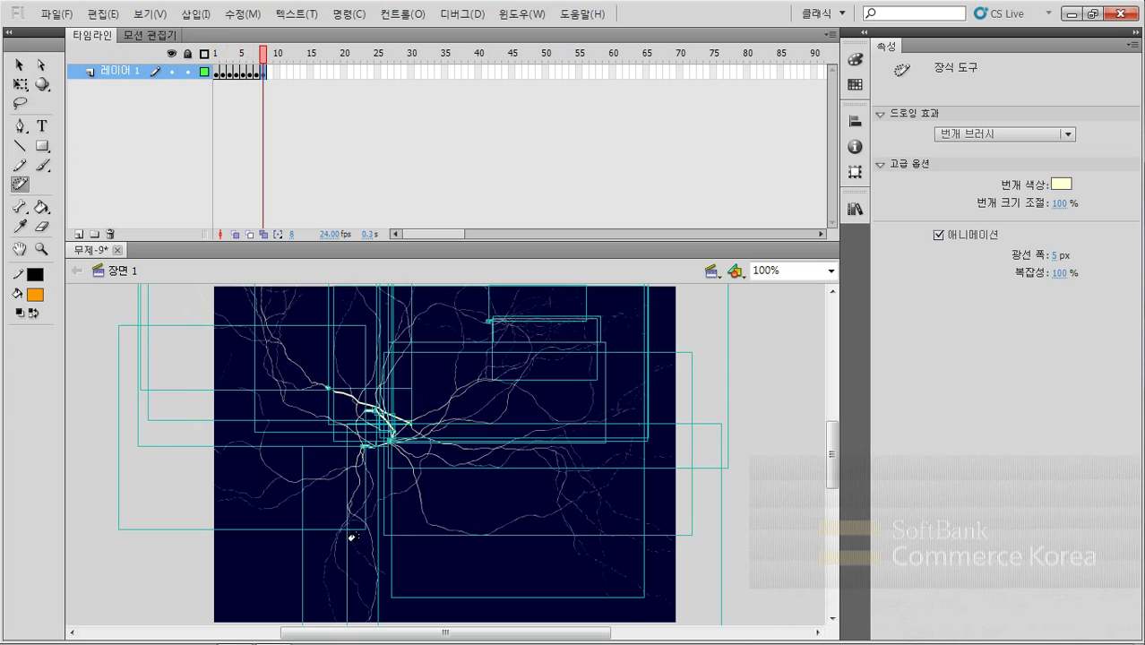
# Review the lightning animation by moving the playhead between frame 1 and frame 8
pyautogui.click(216, 56)
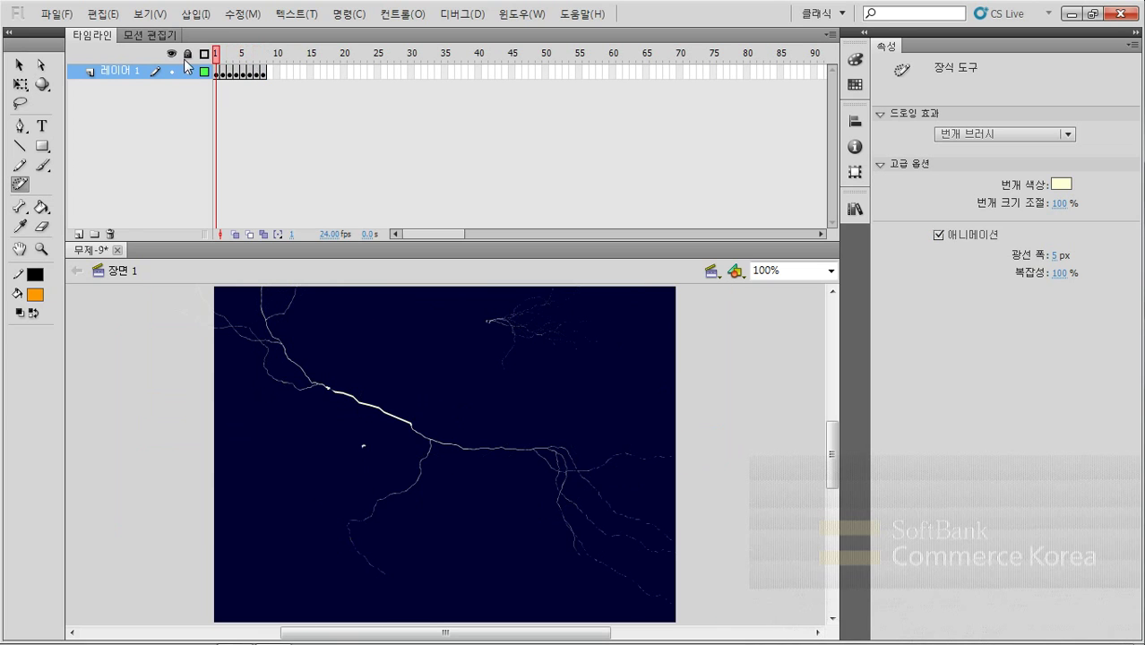
pyautogui.moveTo(214, 60)
pyautogui.mouseDown()
pyautogui.moveTo(248, 58)
pyautogui.moveTo(205, 72)
pyautogui.mouseUp()
pyautogui.click(257, 66)
pyautogui.press('v')
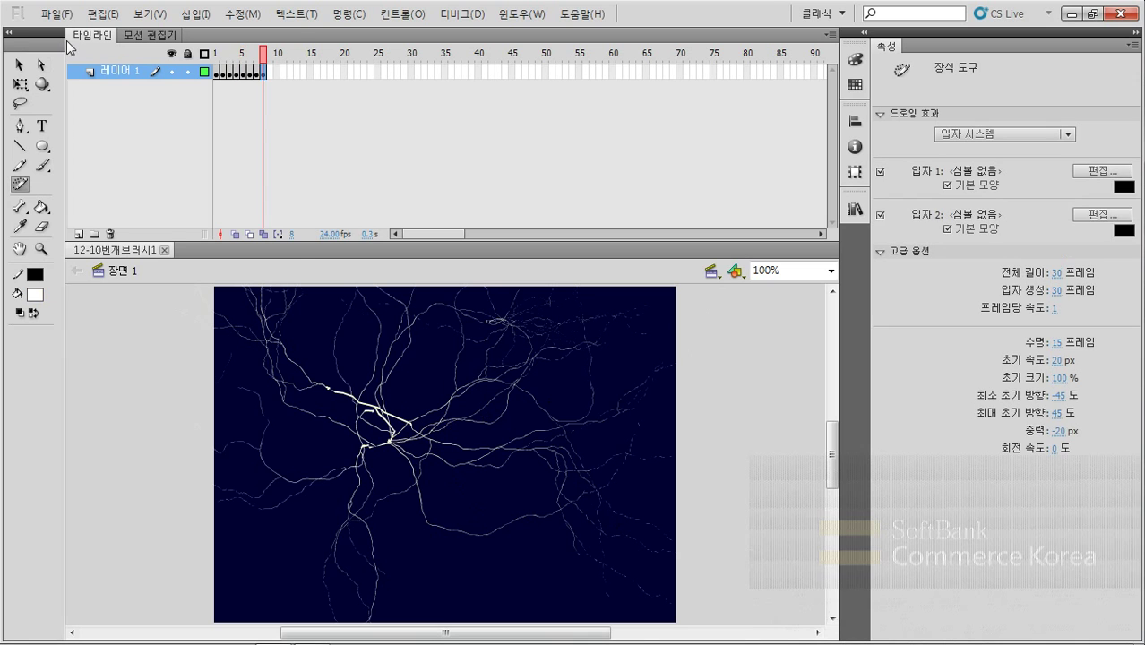
# Create a new ActionScript 3.0 document and set the Deco tool to the 입자 시스템 effect
pyautogui.click(55, 15)
pyautogui.click(79, 36)
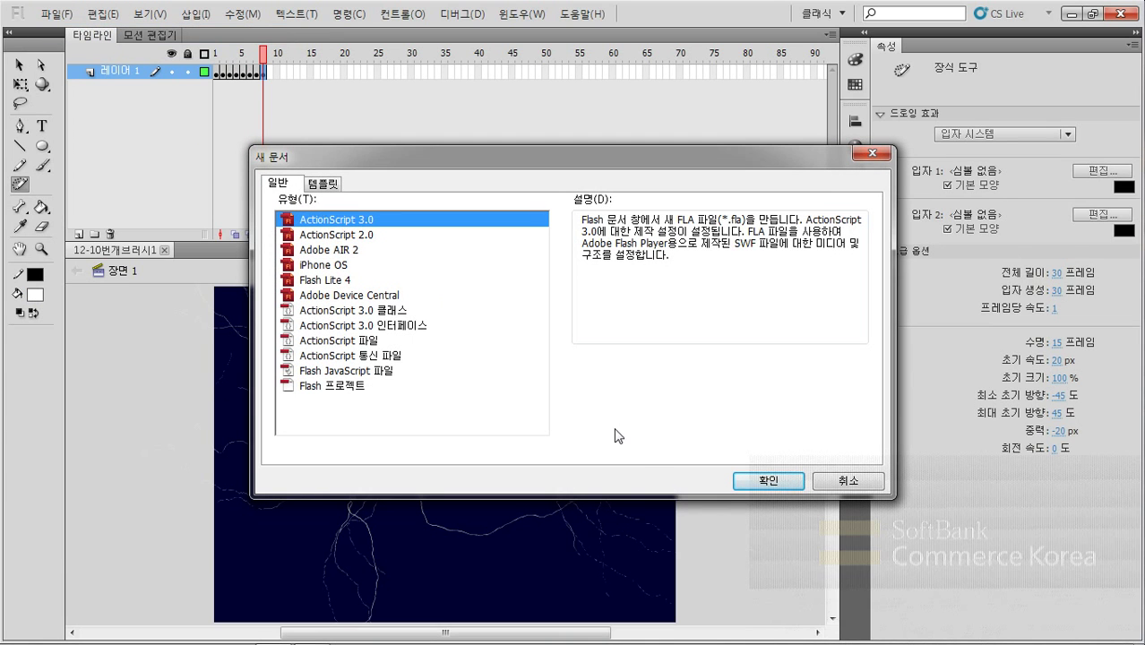
pyautogui.click(751, 481)
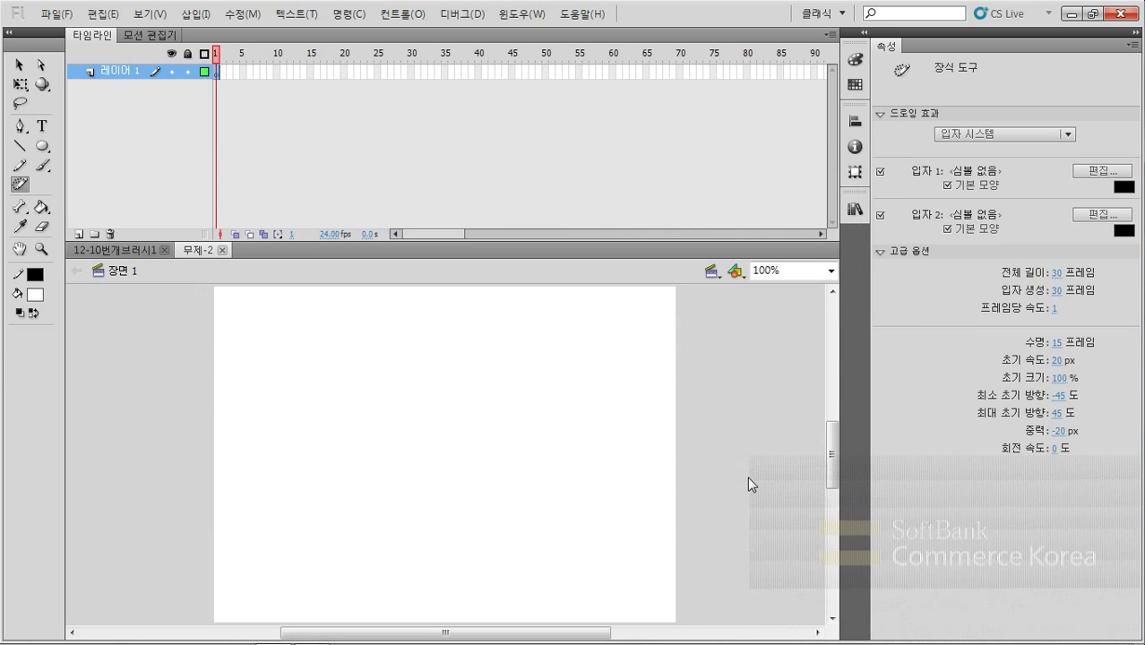
pyautogui.press('v')
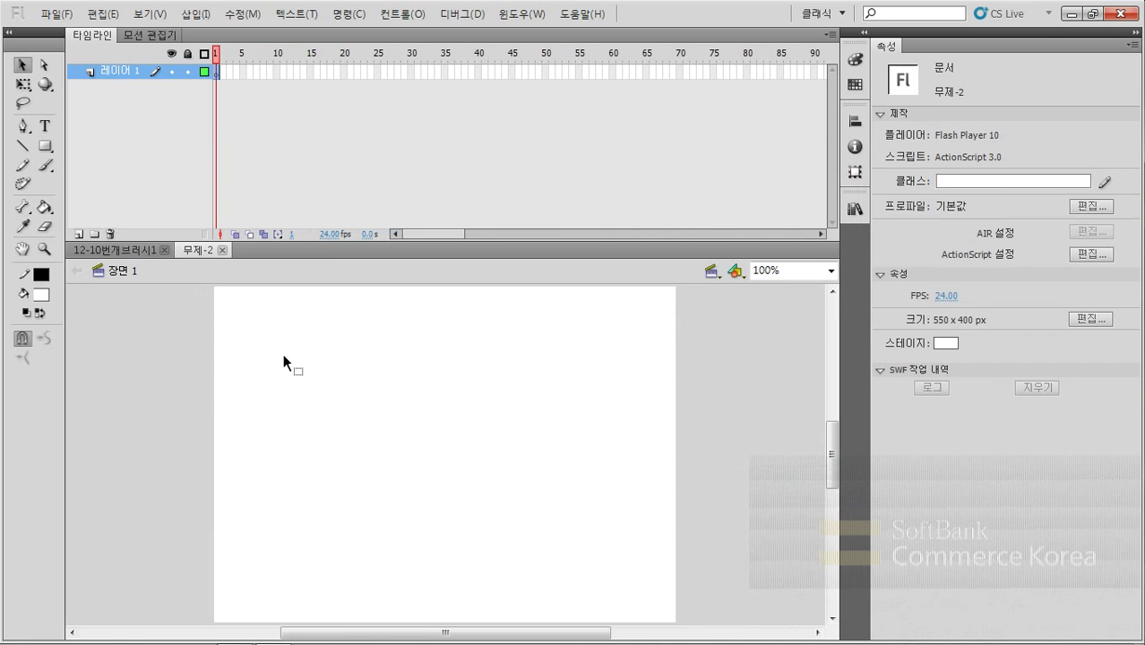
pyautogui.click(21, 185)
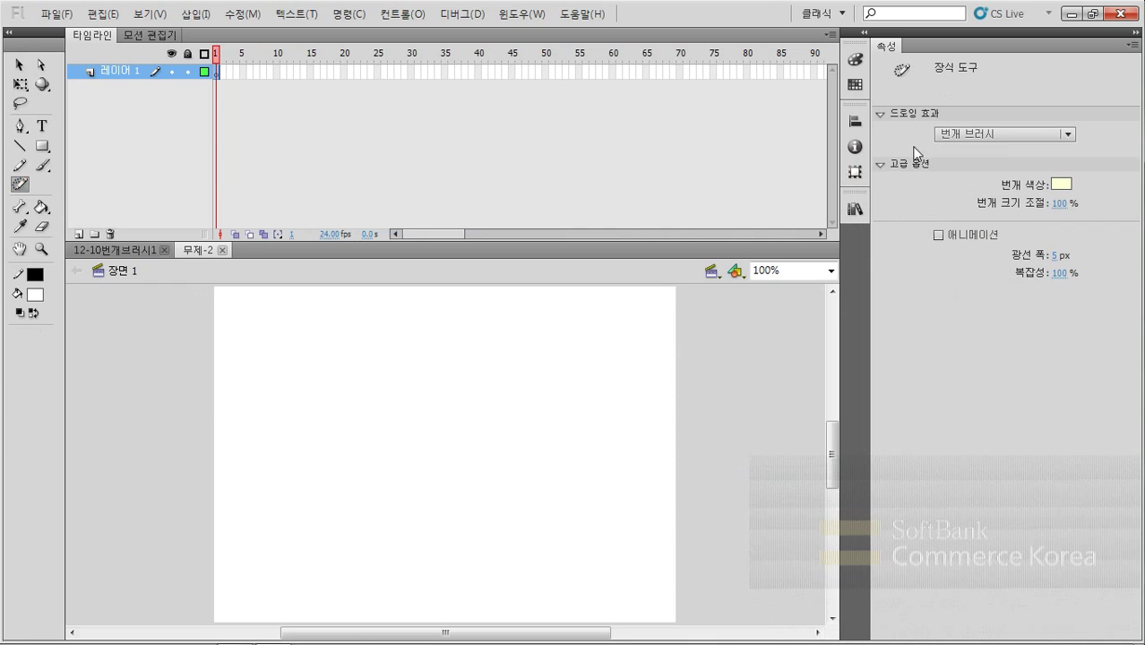
pyautogui.click(1013, 136)
pyautogui.click(1007, 338)
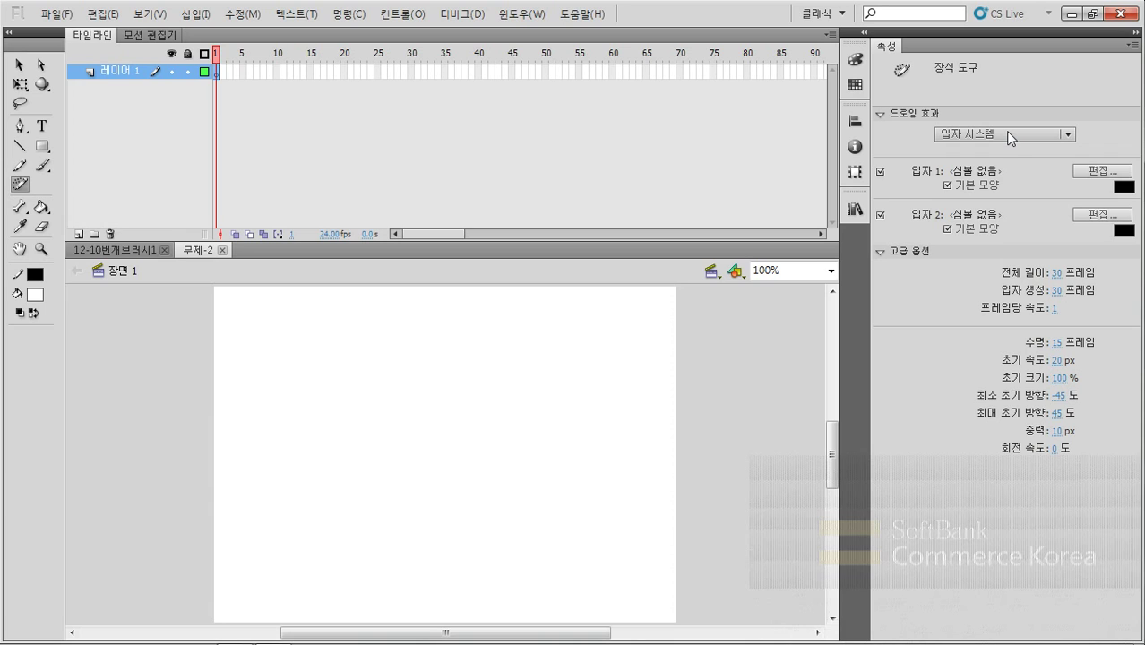
# Try generating a particle system in the upper middle of the stage and preview it through frame 30
pyautogui.click(382, 368)
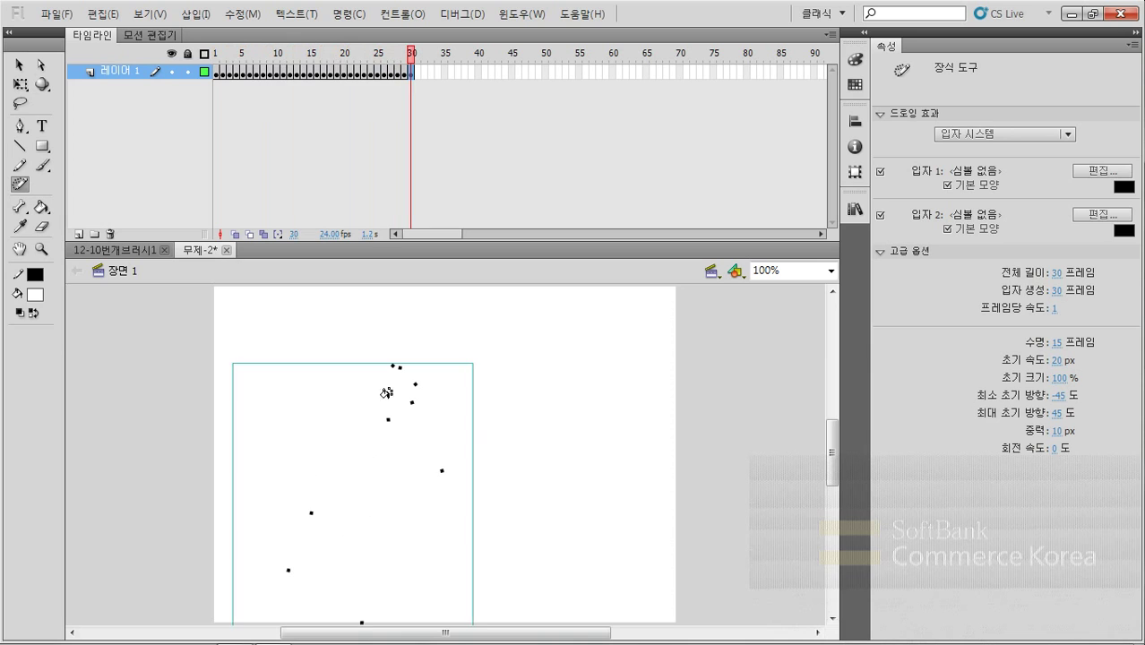
pyautogui.moveTo(228, 56); pyautogui.dragTo(414, 61)
pyautogui.press('v')
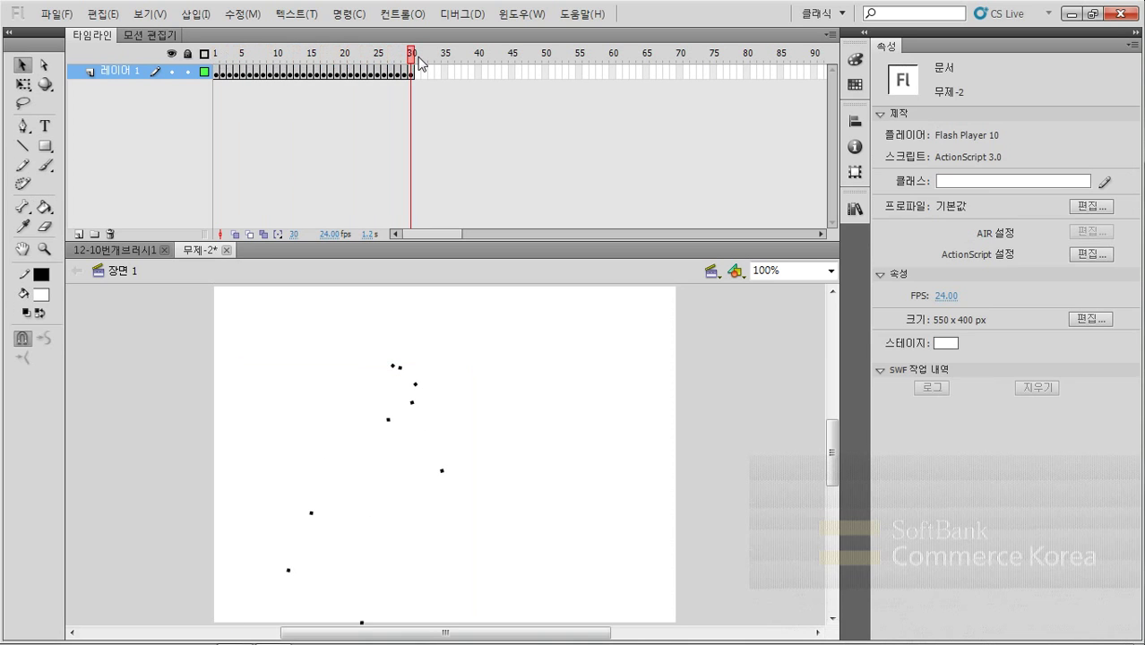
# Generate the particle system near the stage's upper centre with the default settings and preview frames 1 to 30
pyautogui.press('u')
pyautogui.click(425, 362)
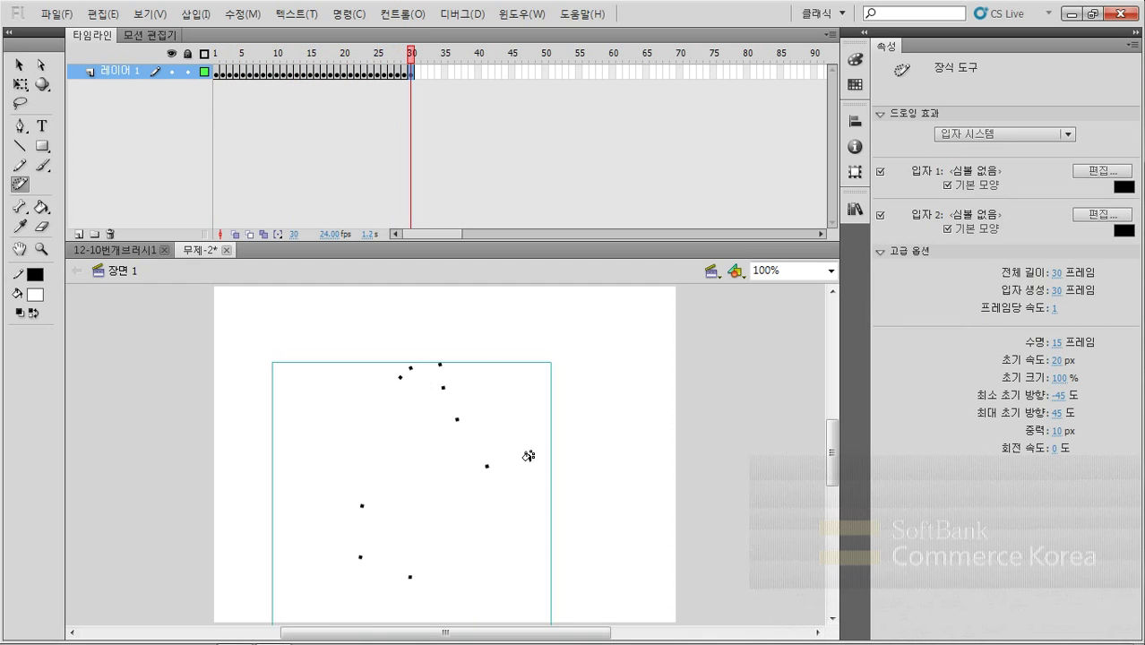
pyautogui.moveTo(217, 54); pyautogui.dragTo(417, 75)
pyautogui.press('v')
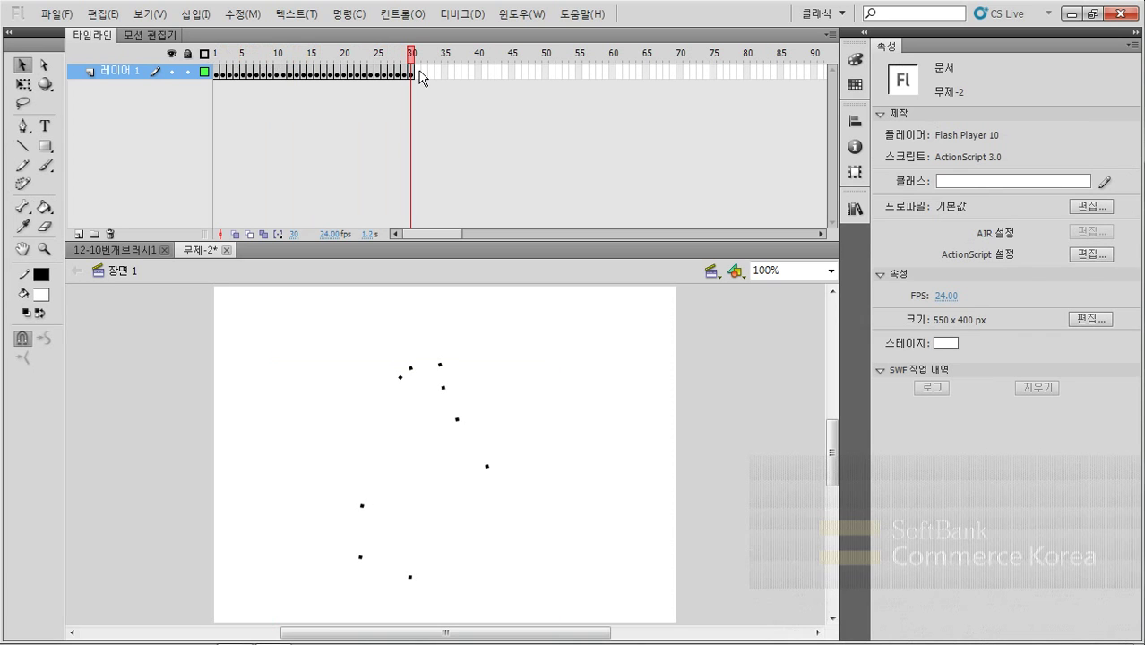
# Review how the particles move by scrubbing the playhead from the first frames to frame 30 several times
pyautogui.press('u')
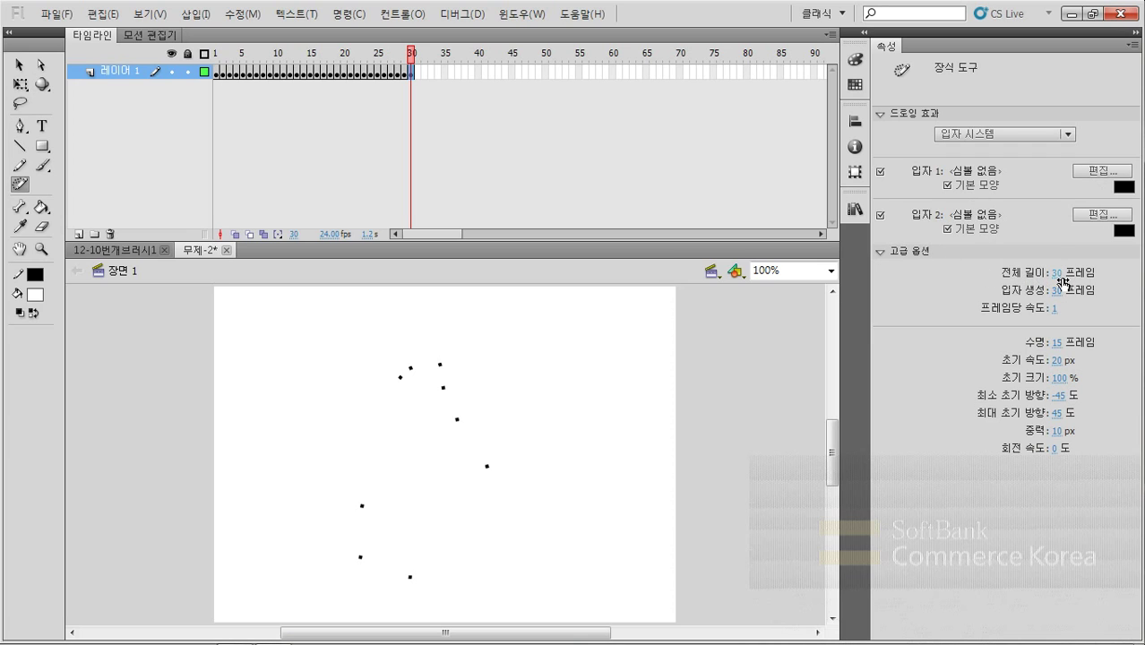
pyautogui.click(237, 56)
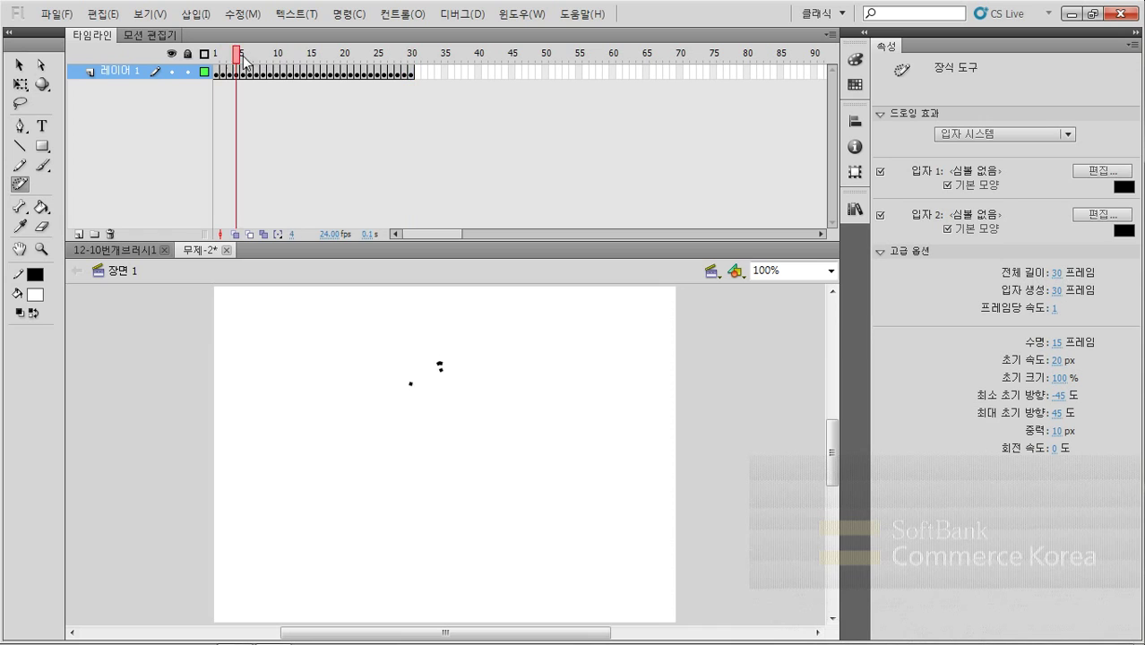
pyautogui.moveTo(242, 61); pyautogui.dragTo(410, 61)
pyautogui.press('v')
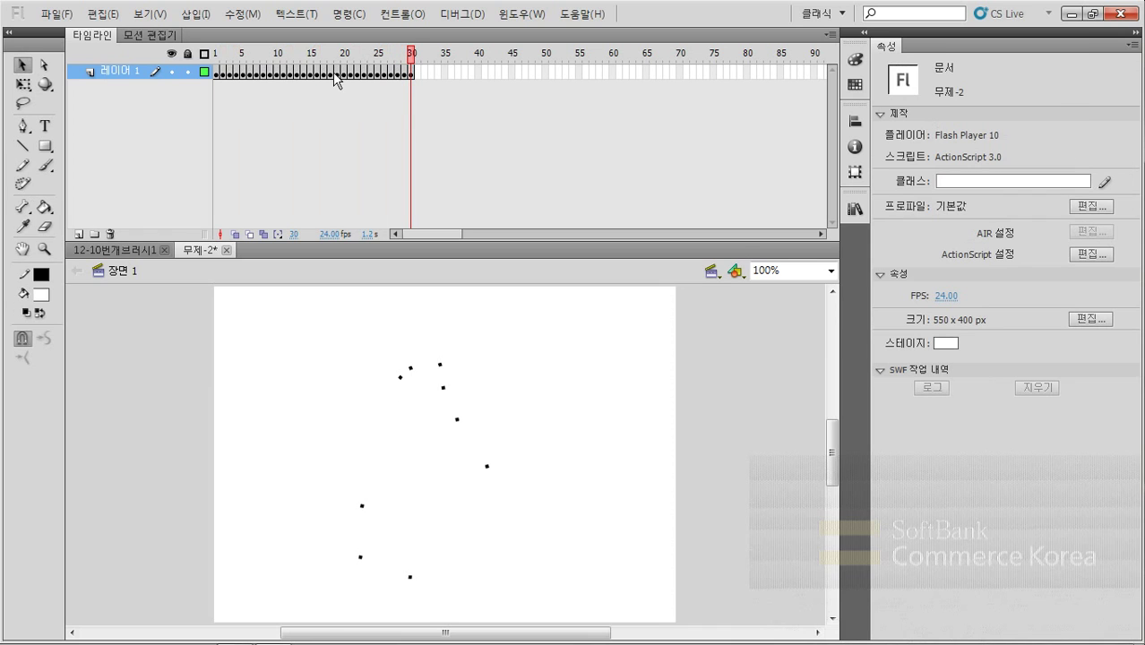
pyautogui.click(21, 184)
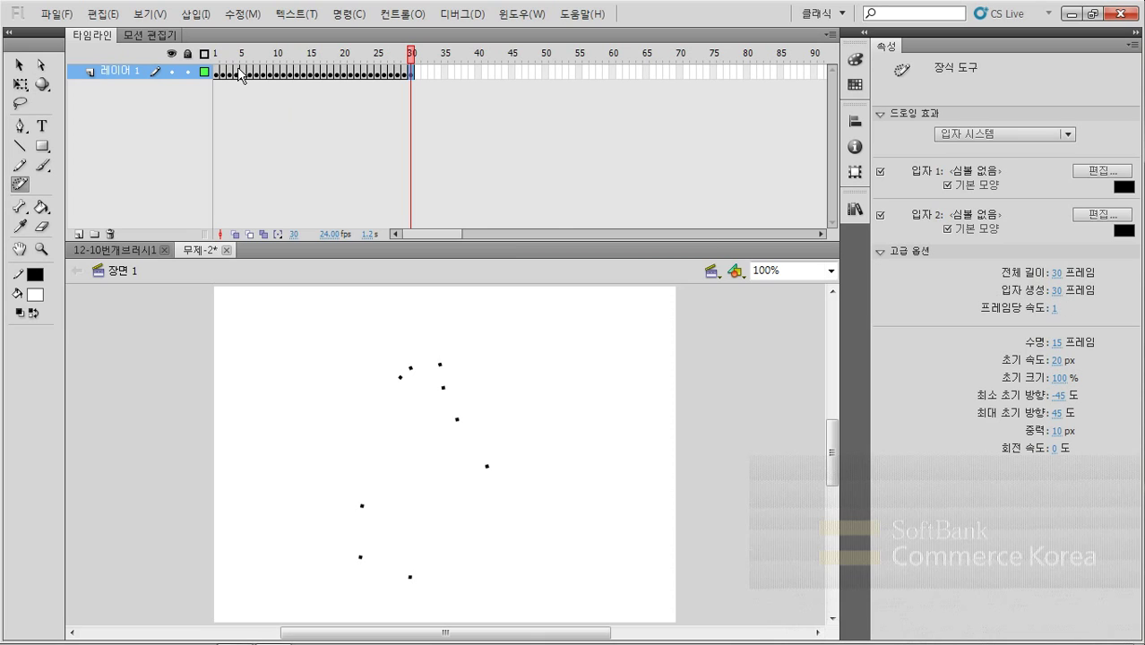
pyautogui.moveTo(226, 60); pyautogui.dragTo(412, 57)
pyautogui.press('v')
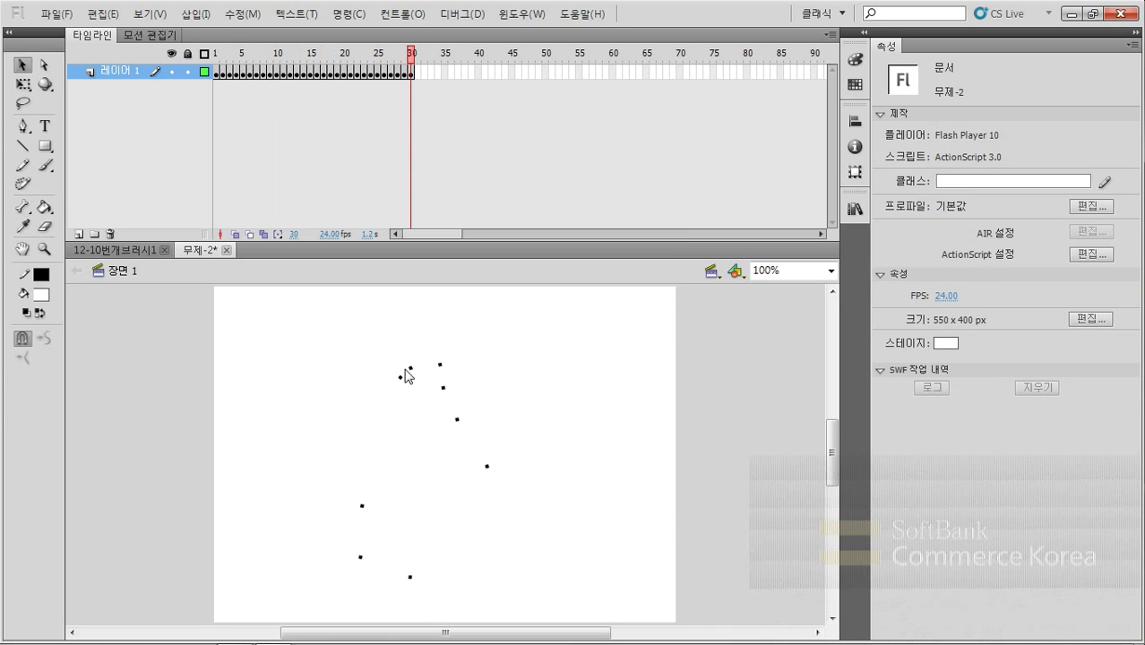
# Set the particle system's 프레임당 속도 to 5 and select frame 29 of the animation
pyautogui.click(25, 185)
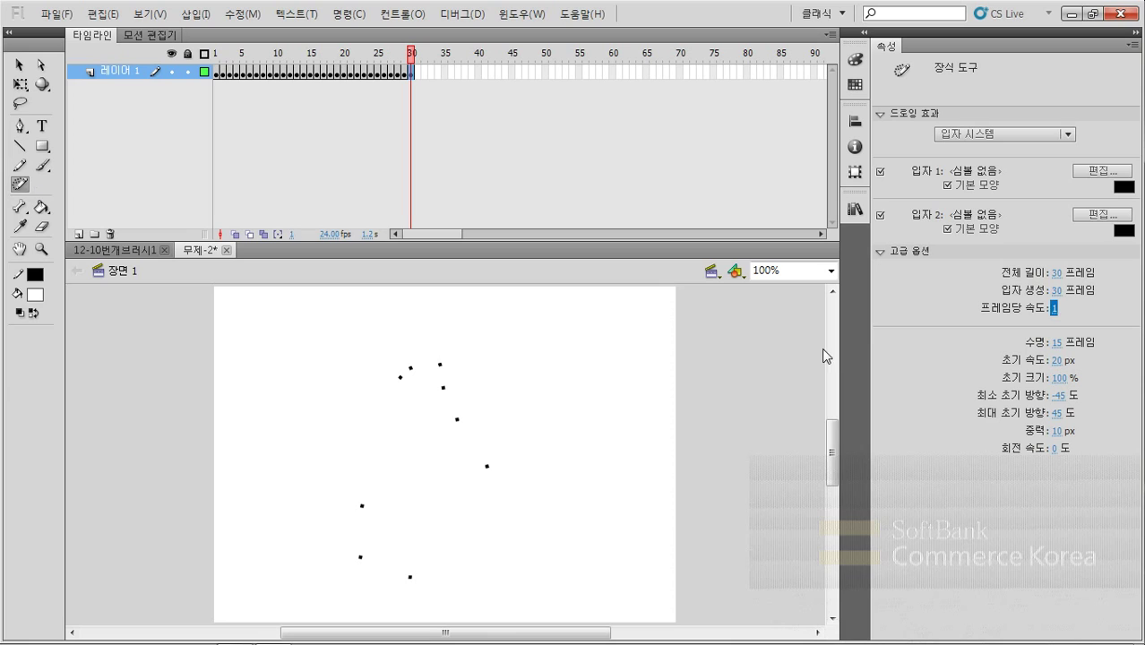
pyautogui.click(1055, 309)
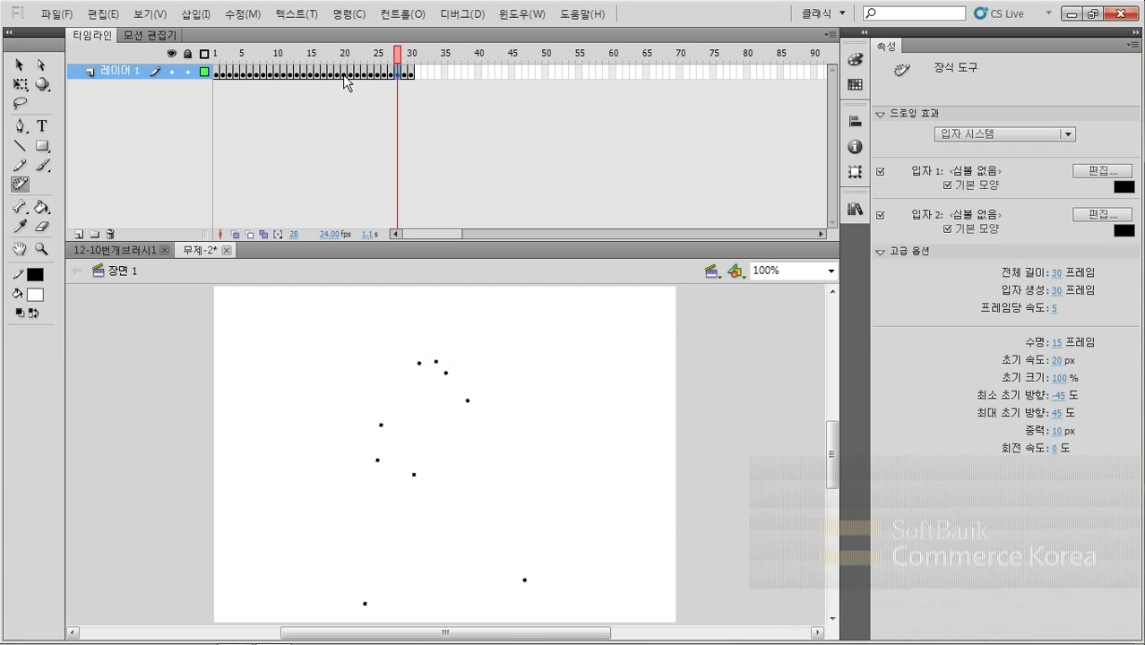
pyautogui.click(404, 73)
pyautogui.press('v')
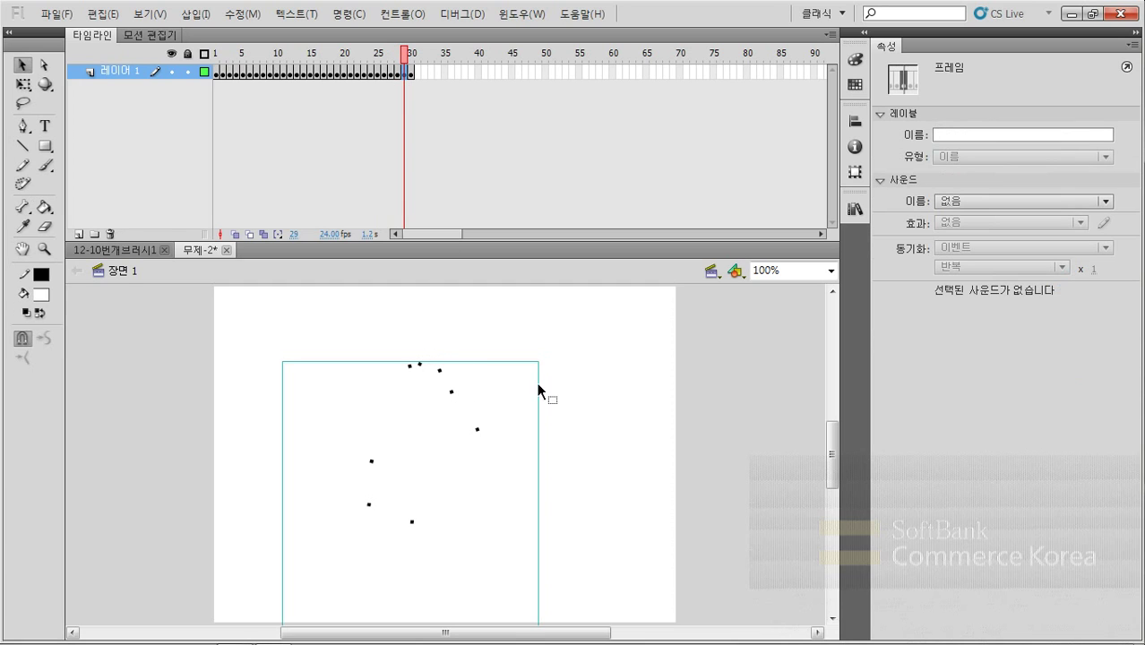
# Set the particle system's 초기 크기 to 165% and review the particle frames up to frame 28
pyautogui.click(22, 184)
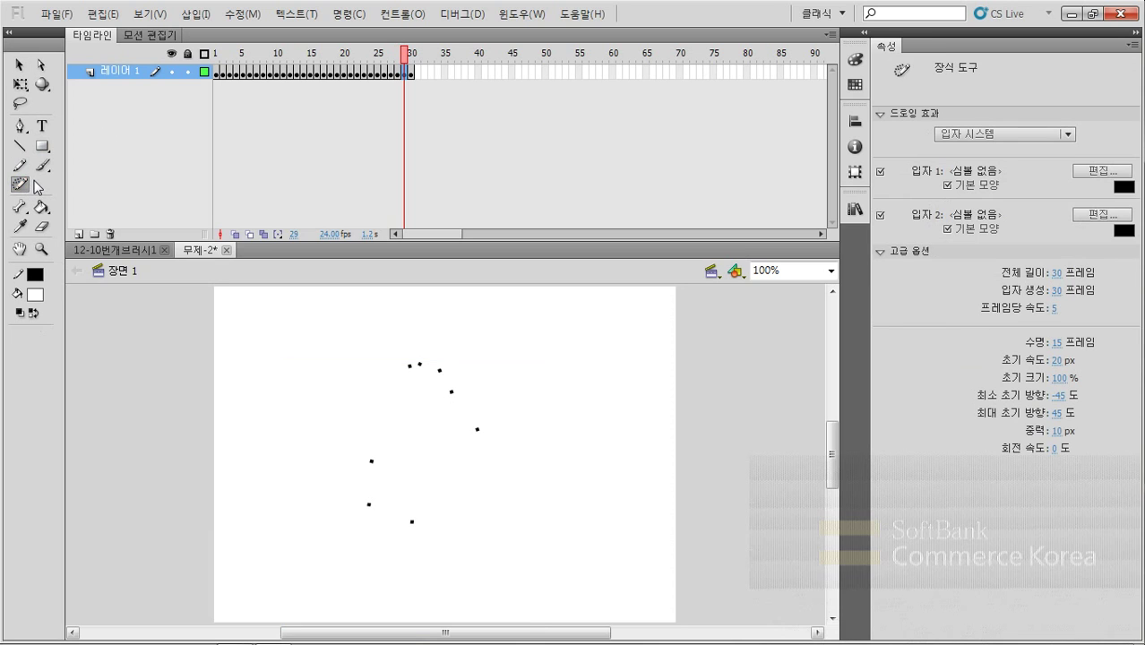
pyautogui.click(1059, 377)
pyautogui.moveTo(1120, 377); pyautogui.dragTo(1124, 377)
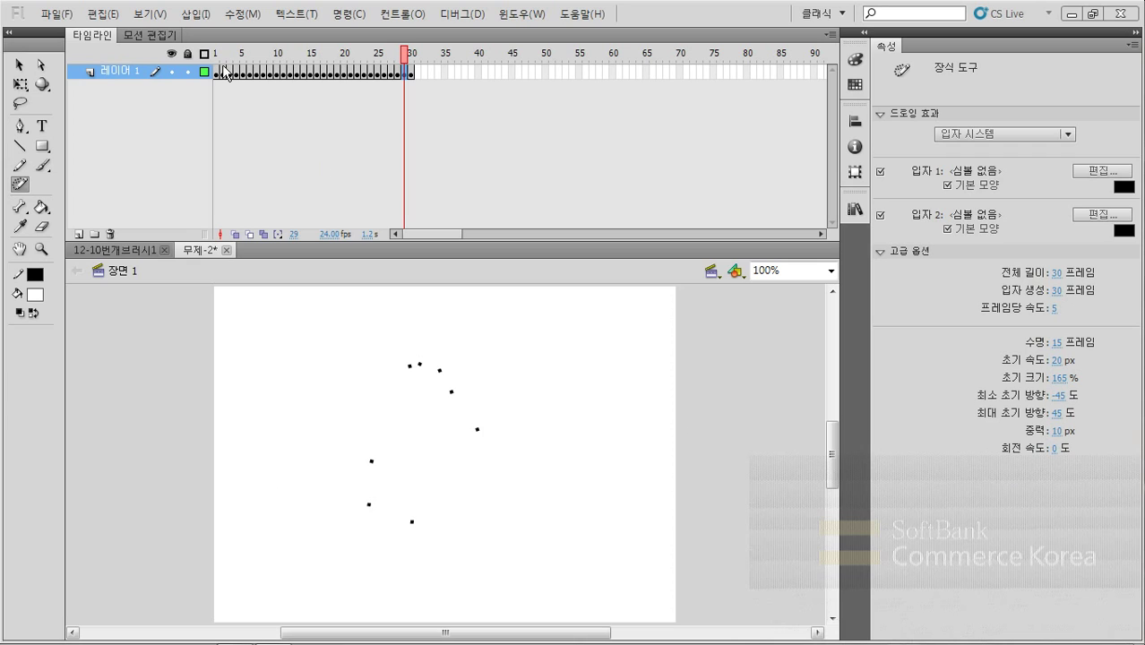
pyautogui.moveTo(227, 74); pyautogui.dragTo(397, 74)
pyautogui.press('v')
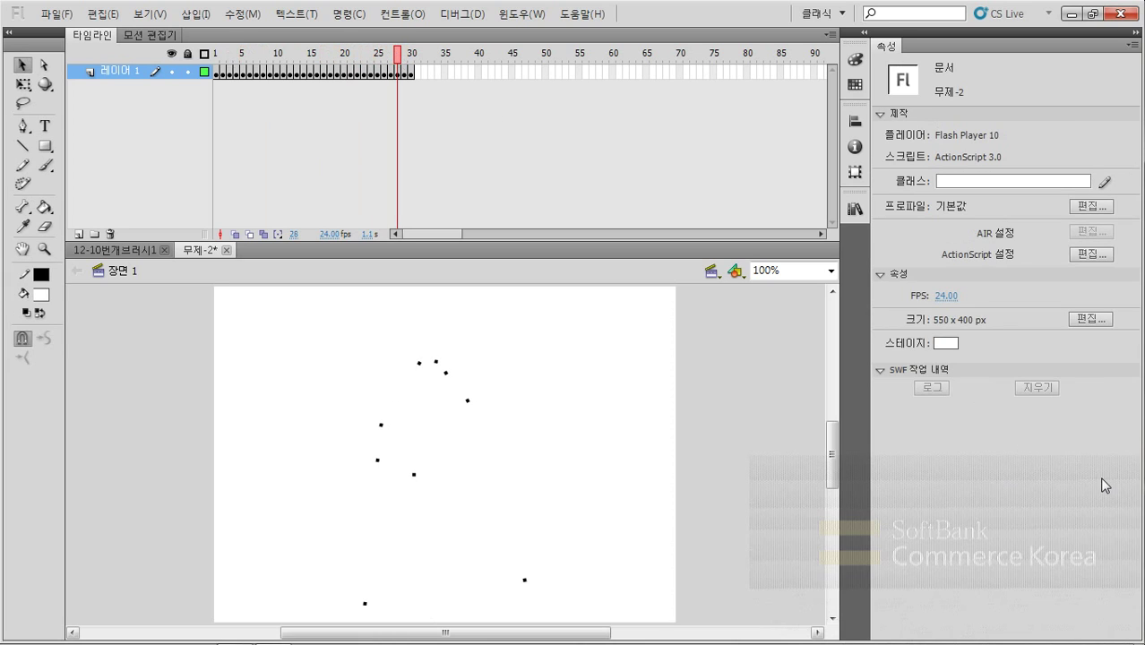
pyautogui.click(21, 183)
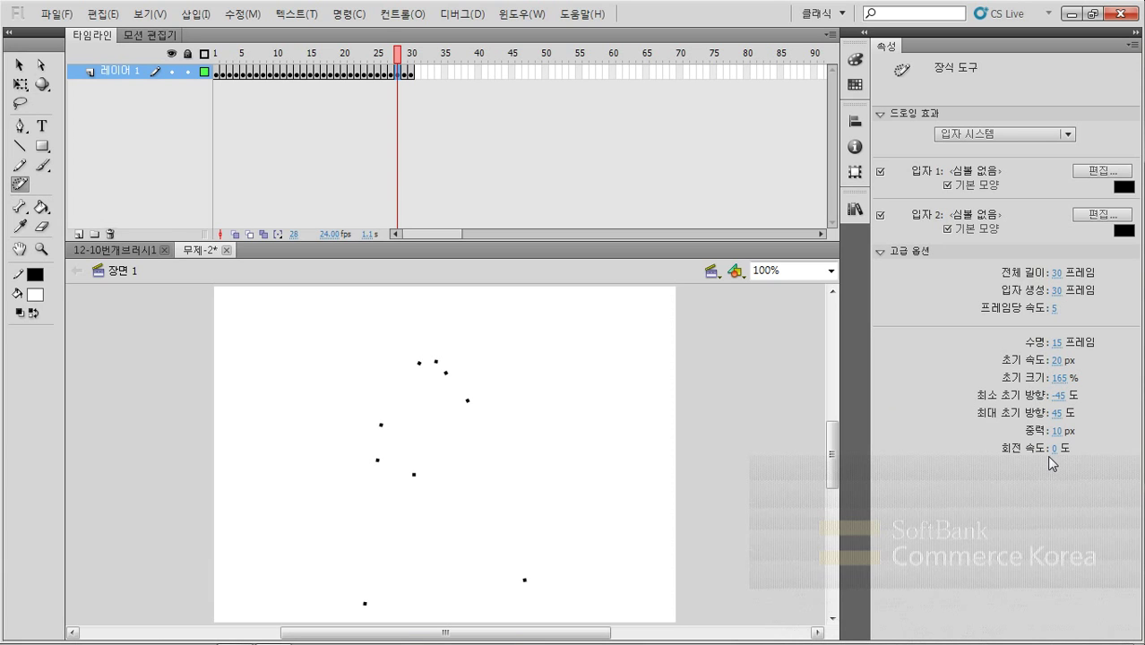
# Create another new ActionScript 3.0 document and set the Deco tool to the 연기 애니메이션 effect
pyautogui.click(55, 15)
pyautogui.click(73, 32)
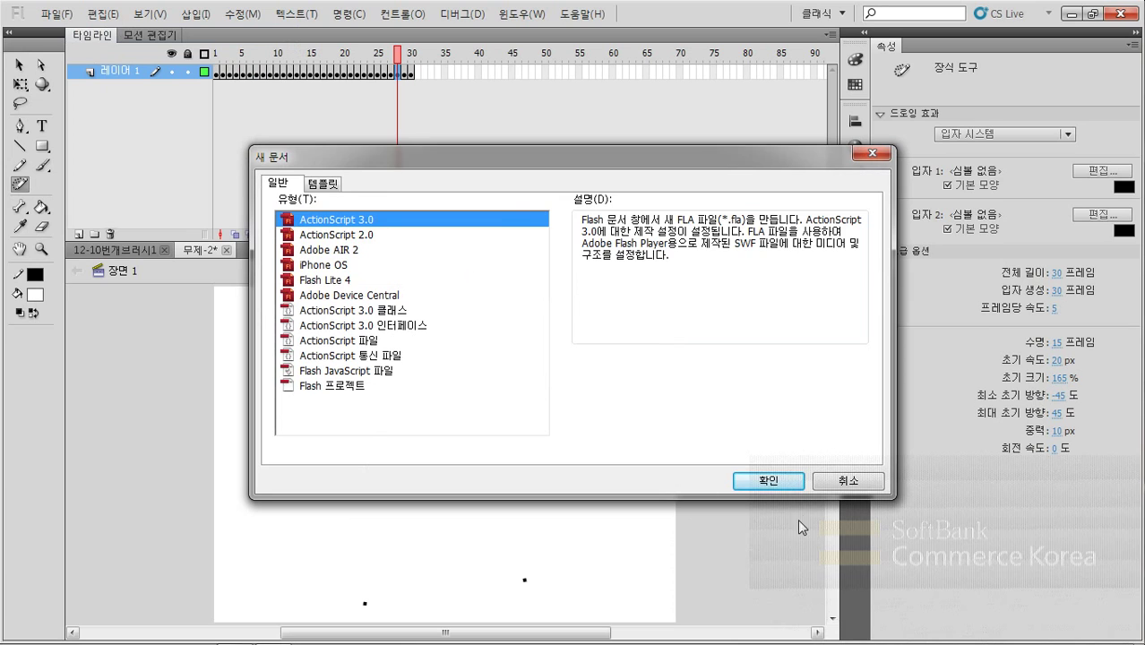
pyautogui.click(770, 481)
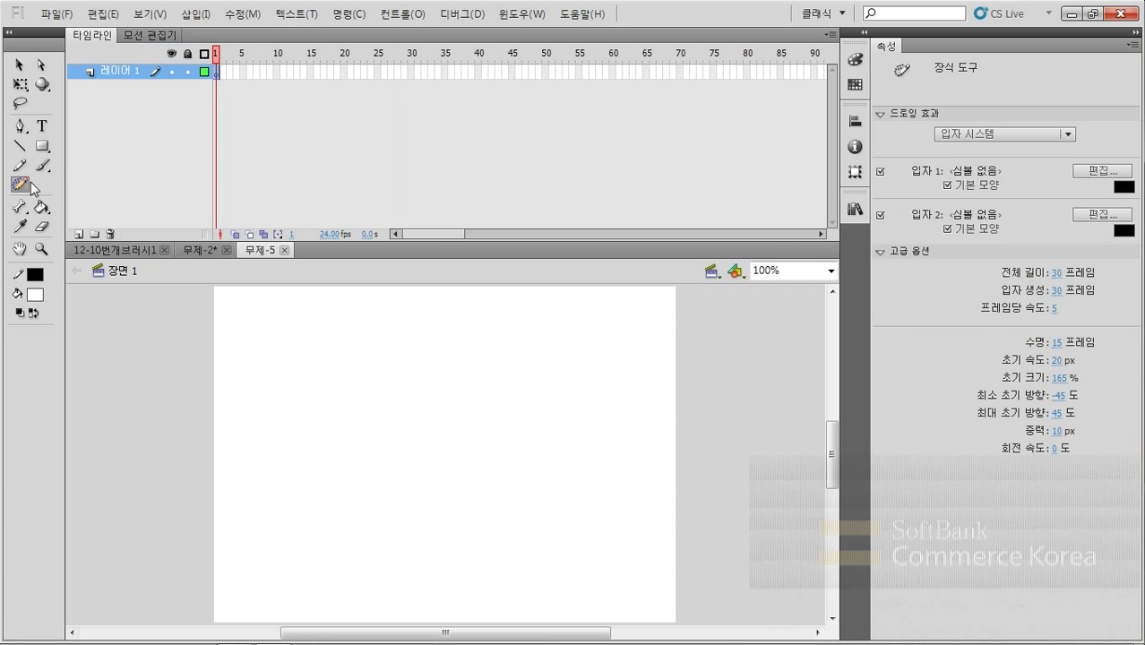
pyautogui.click(967, 133)
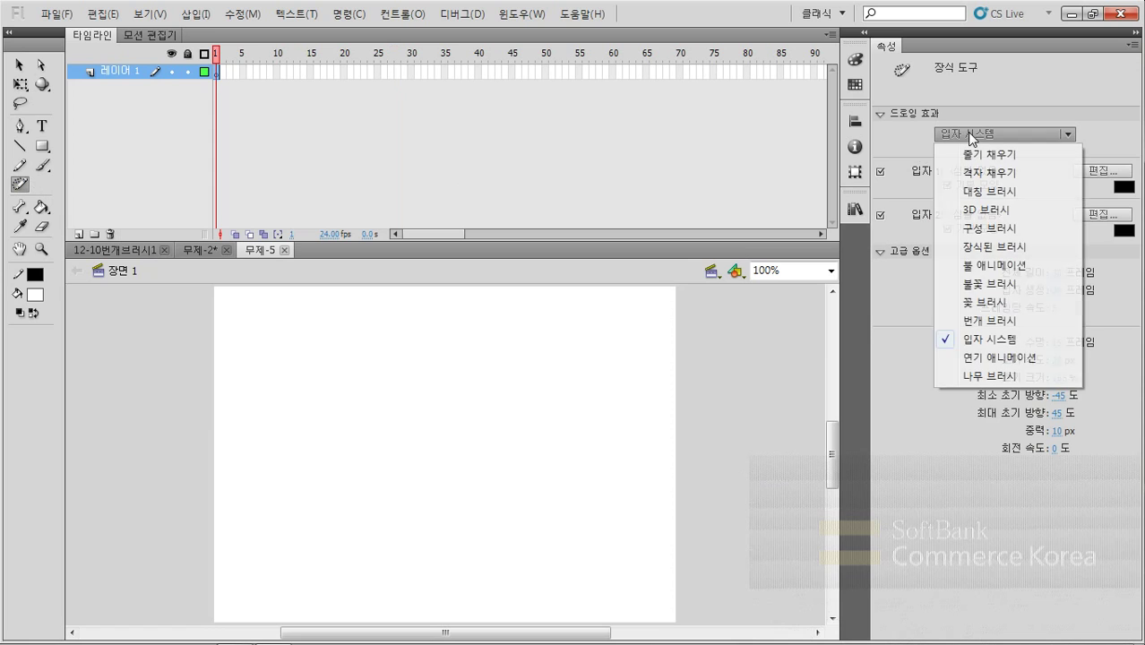
pyautogui.click(969, 357)
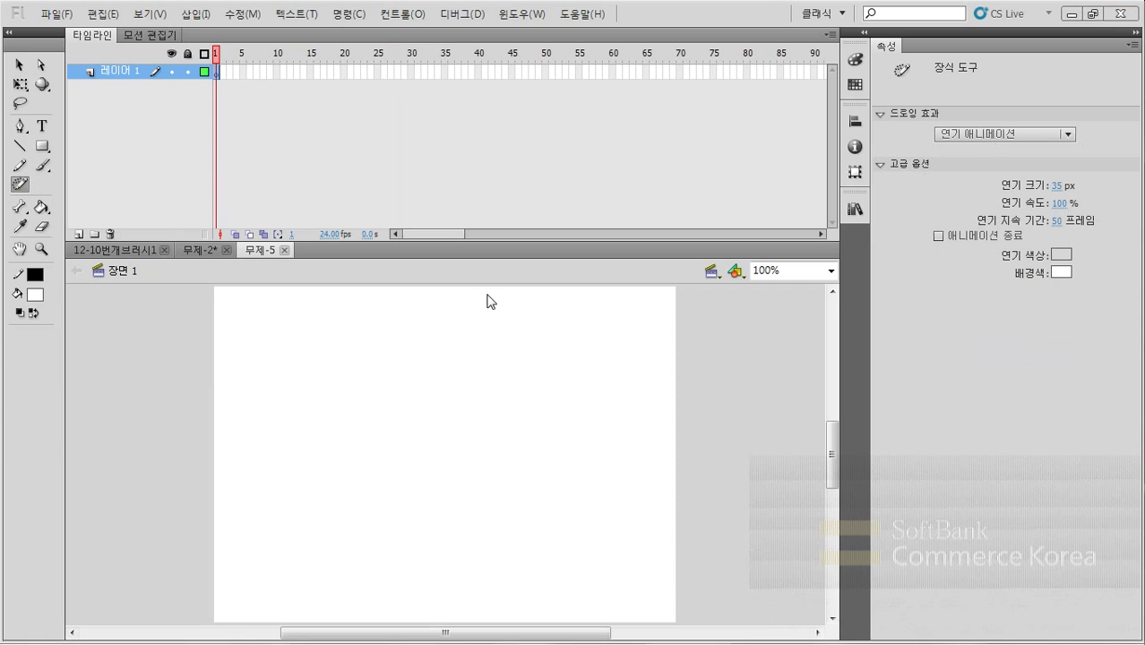
# Create a new movie clip (동영상 클립) symbol named 연기1
pyautogui.click(196, 15)
pyautogui.click(216, 40)
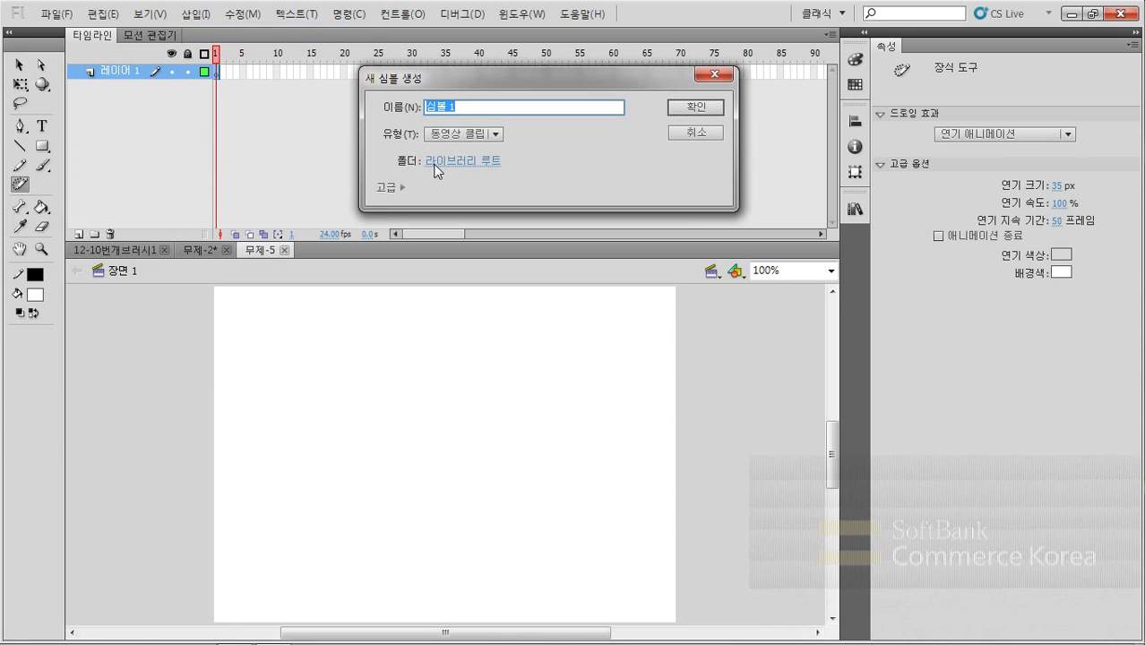
pyautogui.click(454, 135)
pyautogui.click(453, 157)
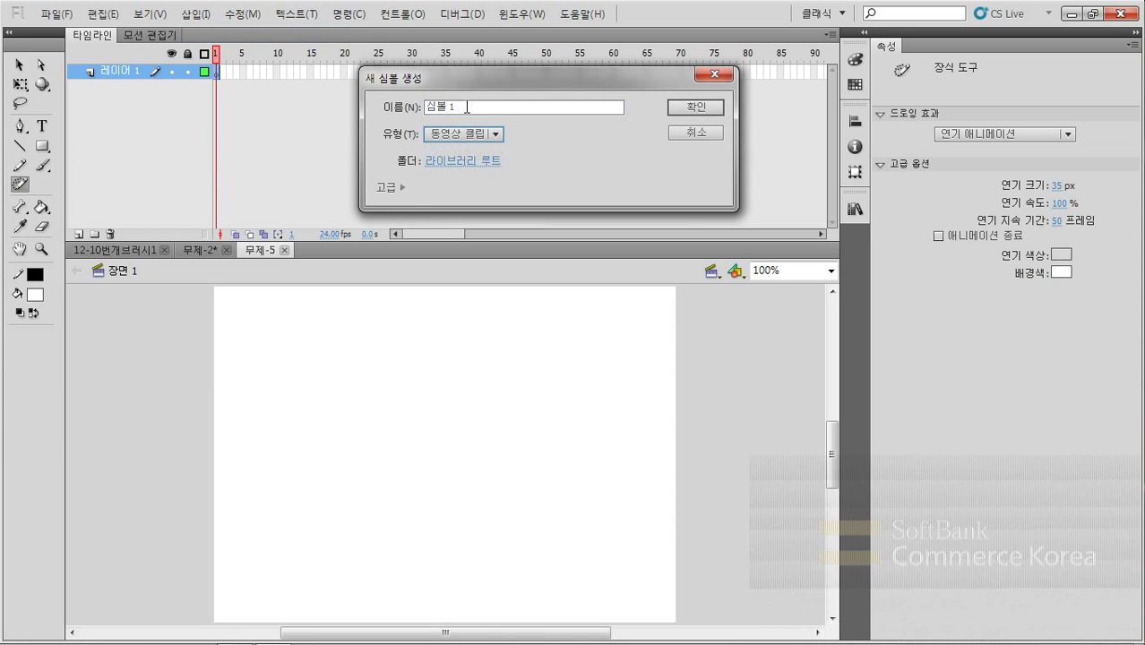
pyautogui.write('연기1')
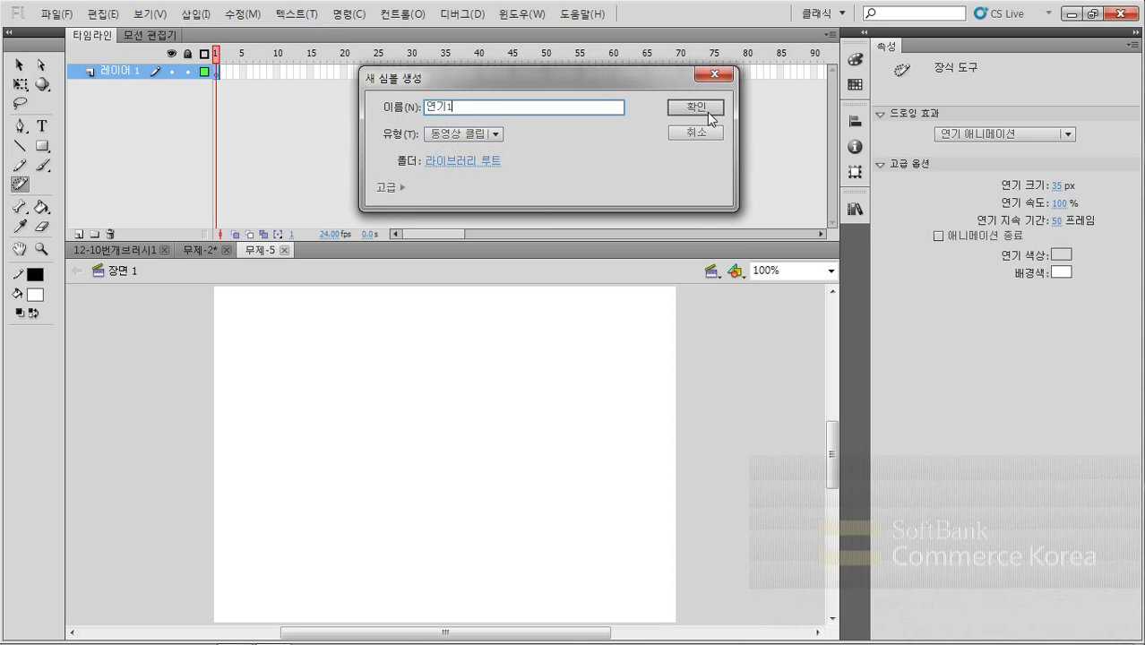
pyautogui.click(708, 107)
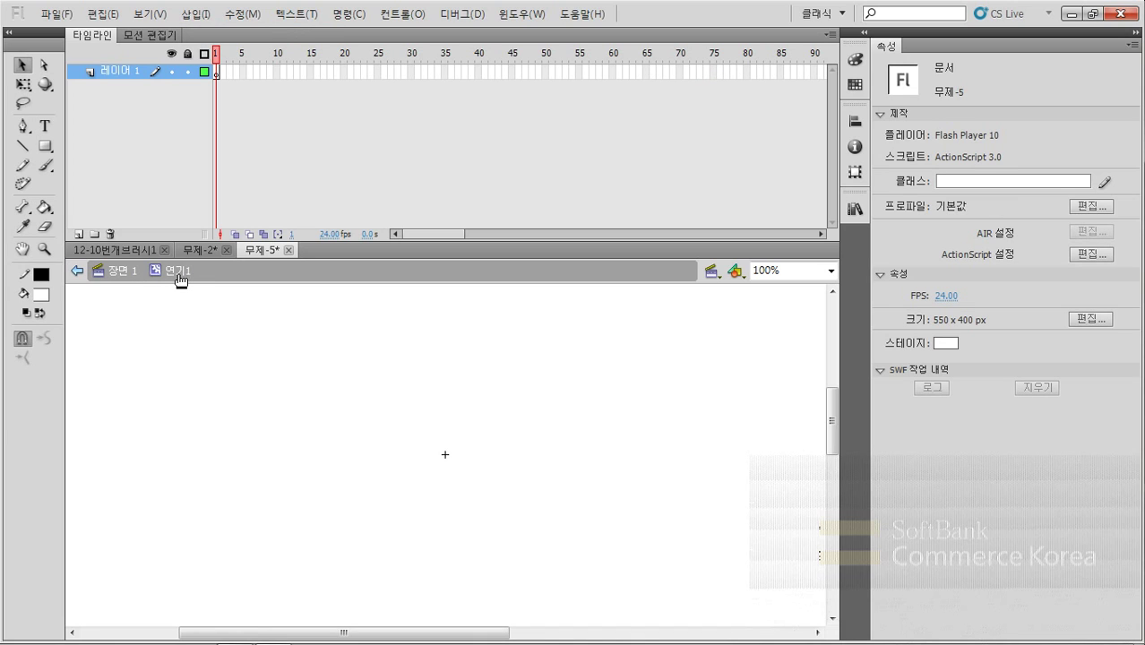
# Generate a 50-frame smoke animation at the symbol's centre point with the Deco tool's 연기 애니메이션 effect
pyautogui.click(27, 184)
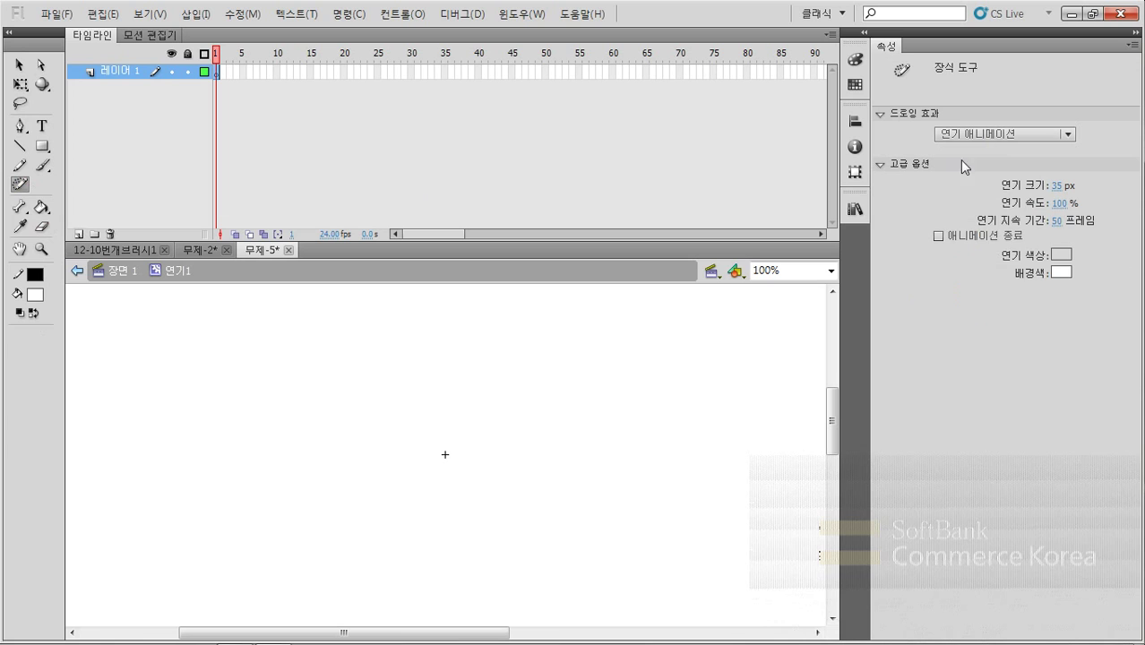
pyautogui.click(987, 139)
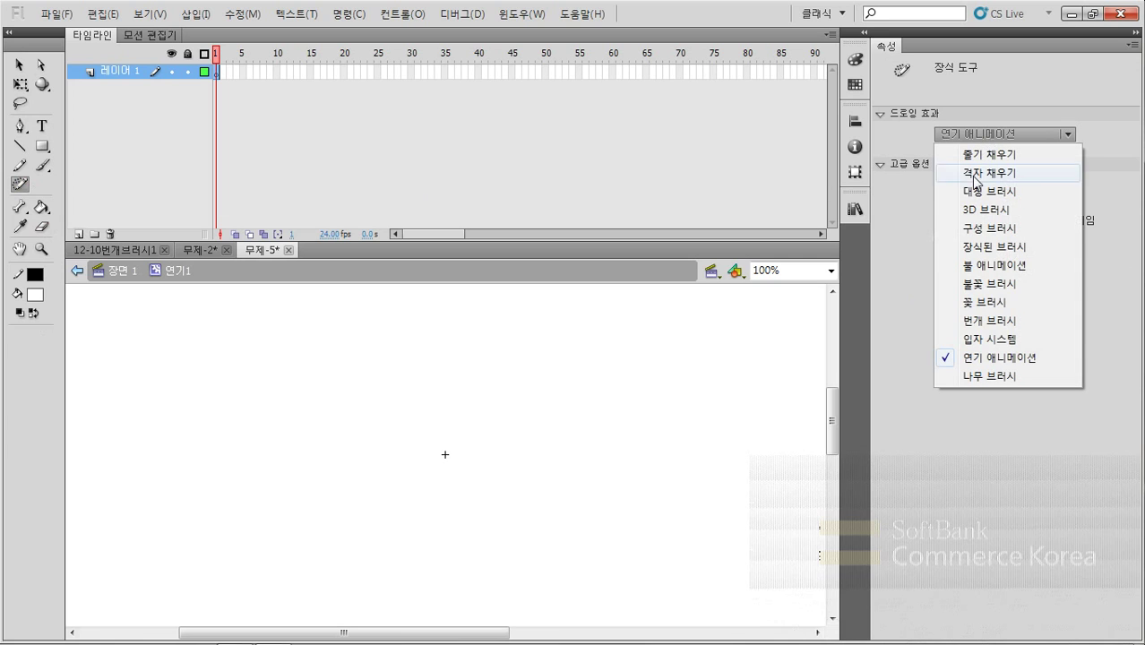
pyautogui.click(986, 358)
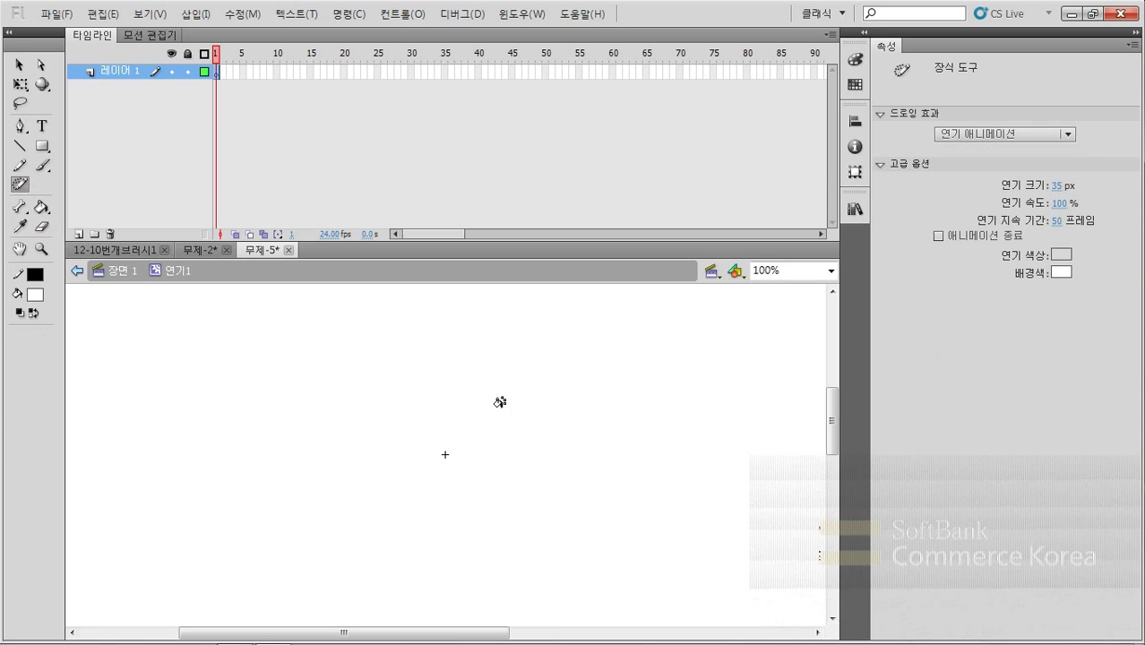
pyautogui.moveTo(445, 435)
pyautogui.mouseDown()
pyautogui.moveTo(447, 469)
pyautogui.moveTo(438, 463)
pyautogui.moveTo(433, 326)
pyautogui.moveTo(449, 457)
pyautogui.moveTo(439, 342)
pyautogui.moveTo(446, 455)
pyautogui.moveTo(440, 350)
pyautogui.moveTo(448, 428)
pyautogui.moveTo(463, 393)
pyautogui.mouseUp()
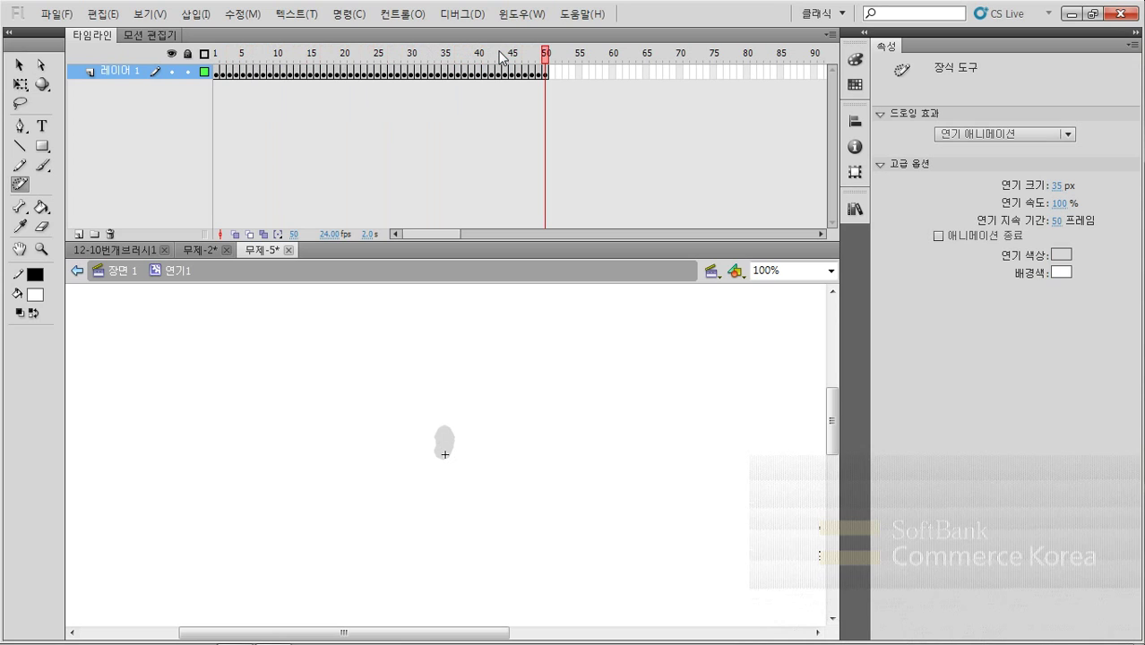
# Set 연기 크기 to 41 px and 연기 속도 to 174%, and preview the smoke animation across frames 1 to 50
pyautogui.click(1059, 186)
pyautogui.write('60')
pyautogui.press('Return')
pyautogui.moveTo(1060, 203); pyautogui.dragTo(1092, 203)
pyautogui.click(1054, 238)
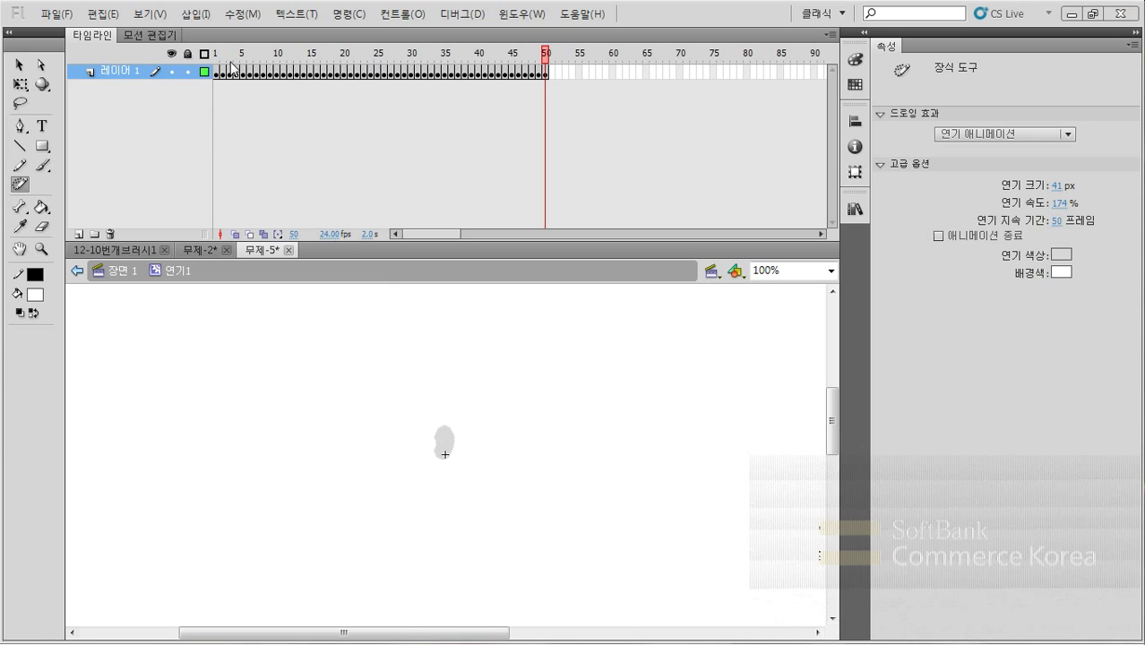
pyautogui.moveTo(221, 57); pyautogui.dragTo(545, 56)
pyautogui.press('v')
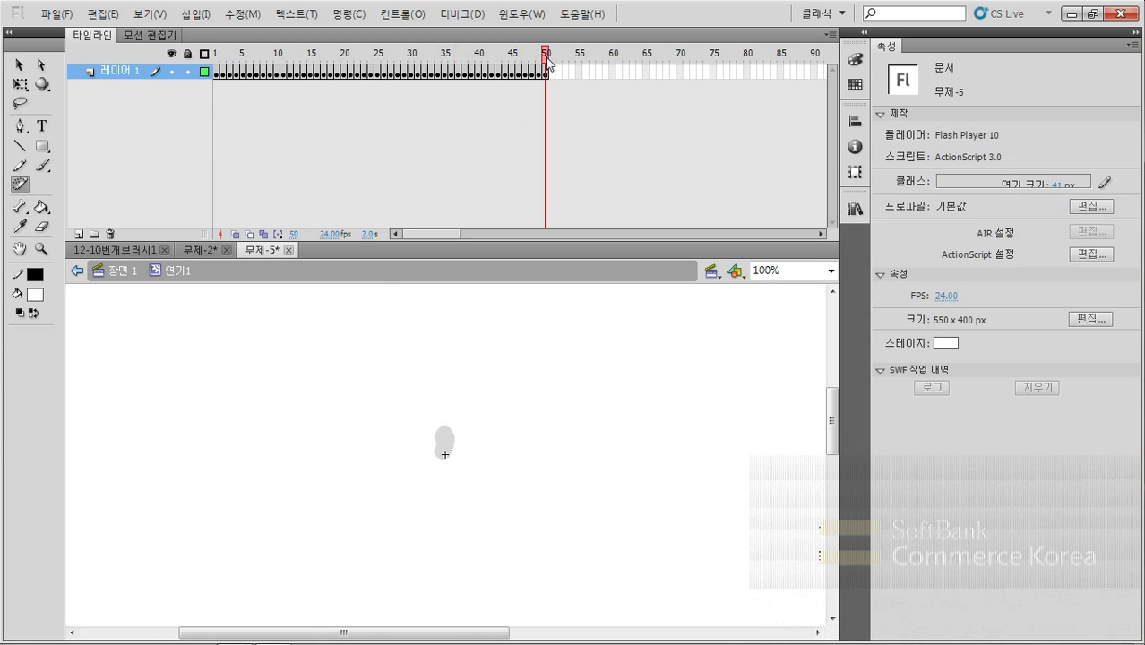
# Turn the Deco tool's 애니메이션 종료 option off and back on for the smoke effect
pyautogui.click(21, 184)
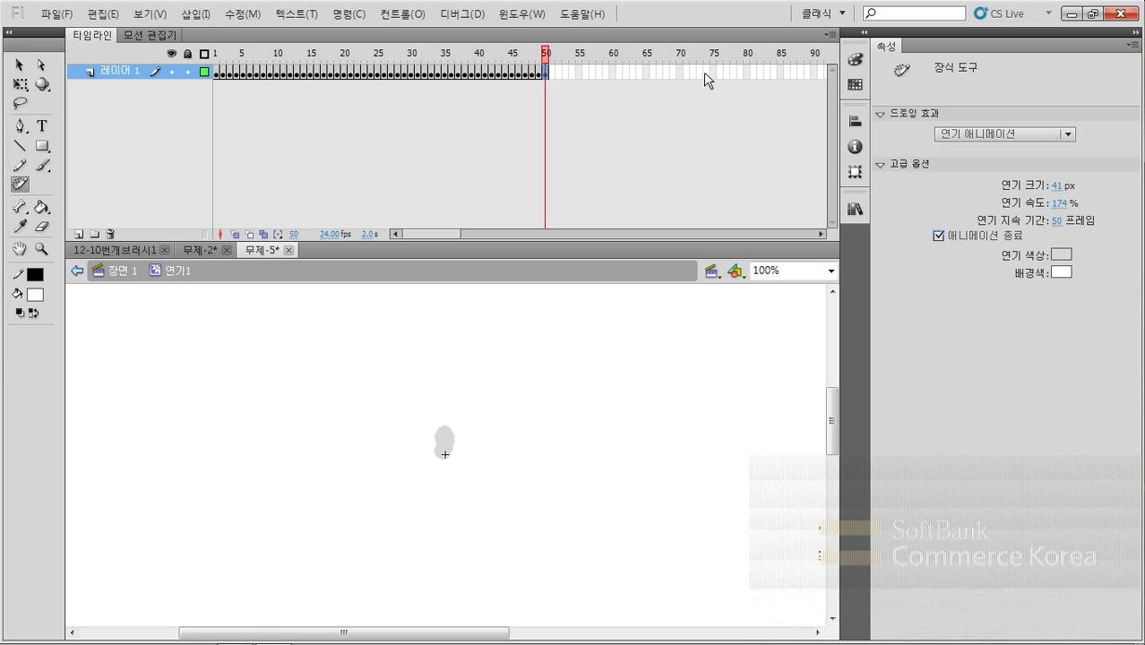
pyautogui.click(946, 235)
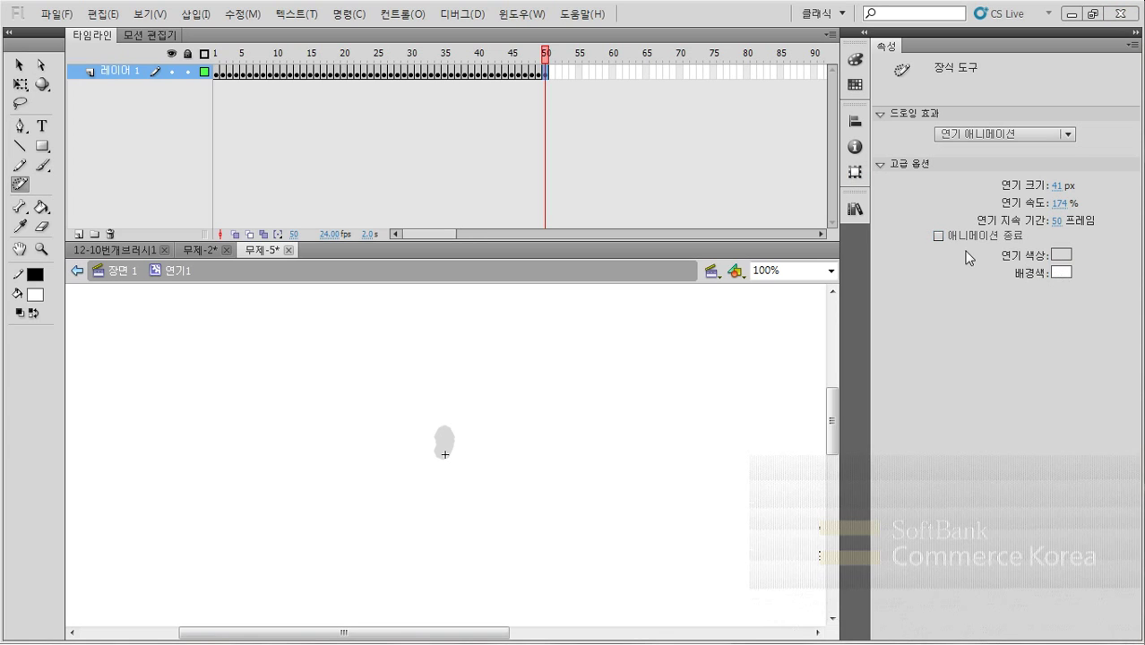
pyautogui.click(940, 235)
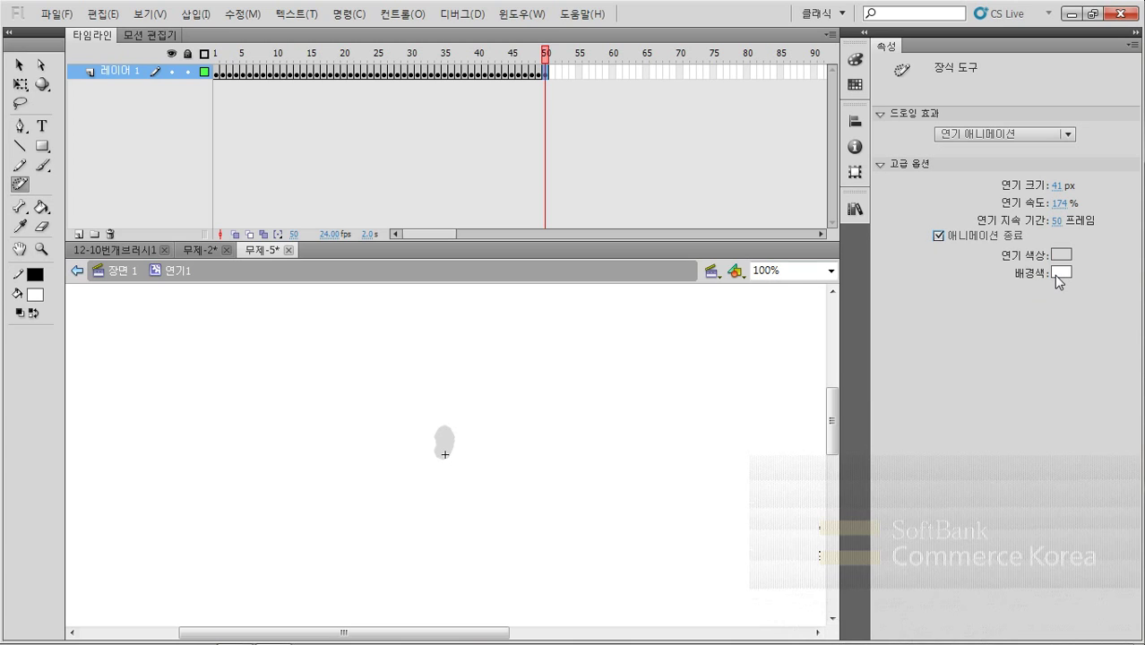
# Return to 장면 1, place an instance of the 연기1 symbol near the stage centre, and test the movie
pyautogui.press('q')
pyautogui.click(122, 270)
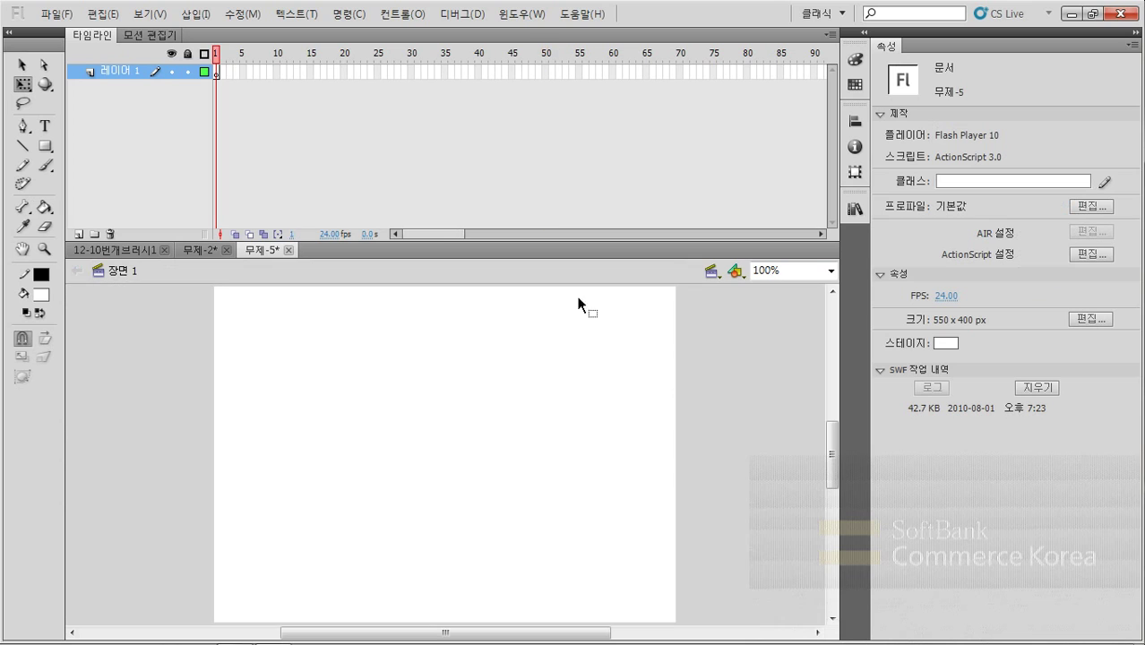
pyautogui.click(855, 208)
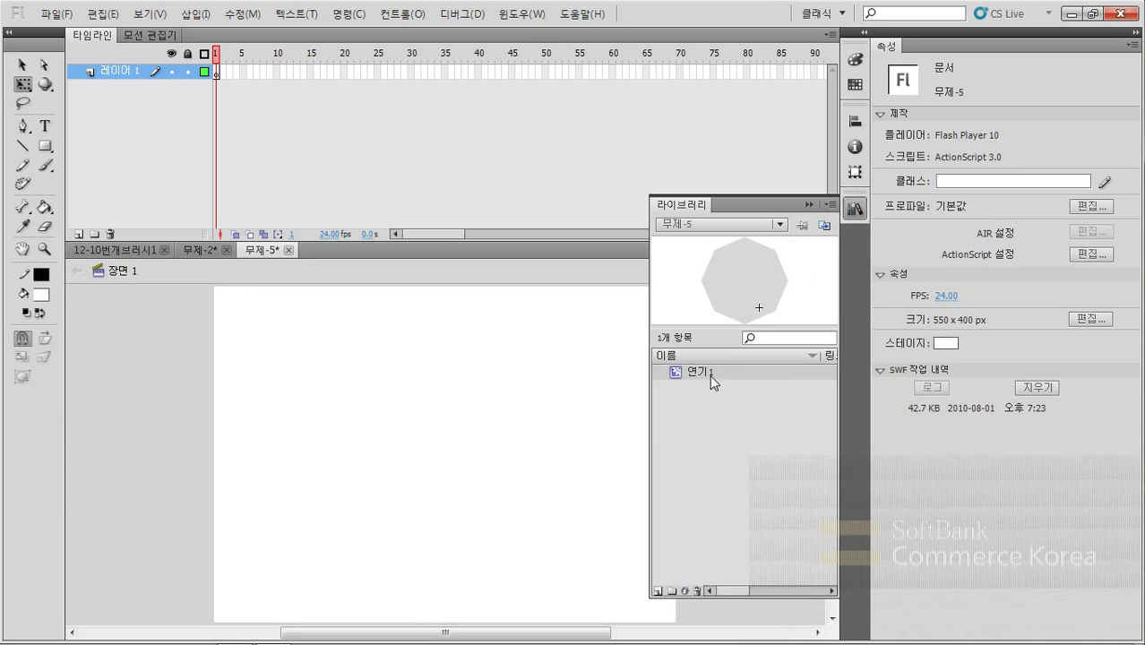
pyautogui.moveTo(710, 374); pyautogui.dragTo(487, 495)
pyautogui.click(483, 455)
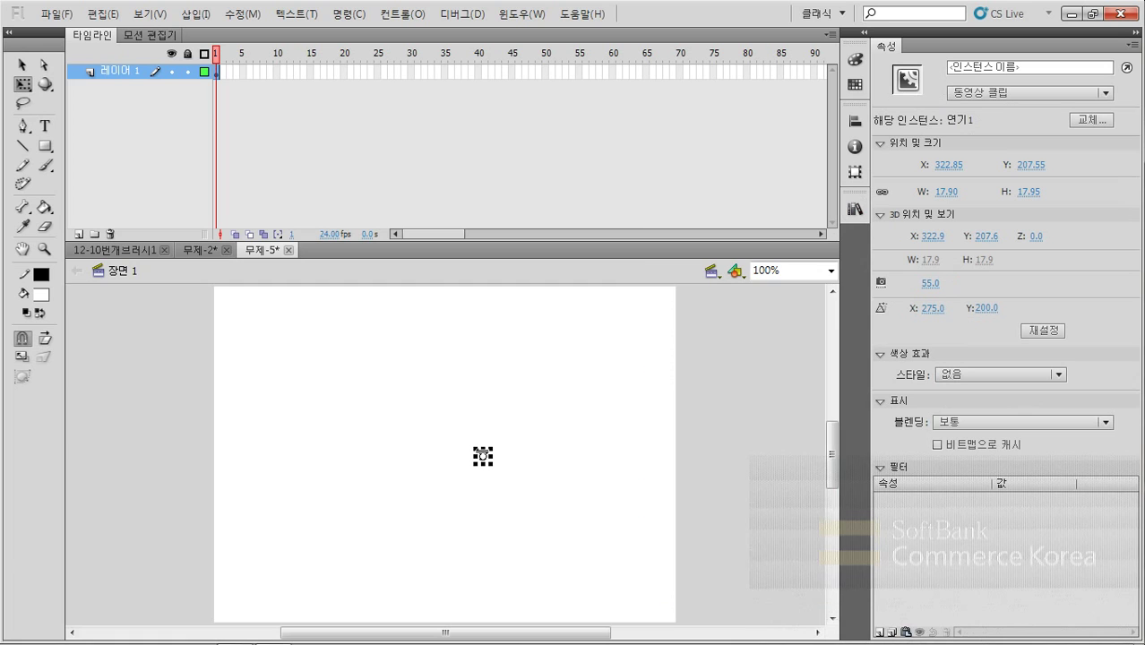
pyautogui.click(559, 485)
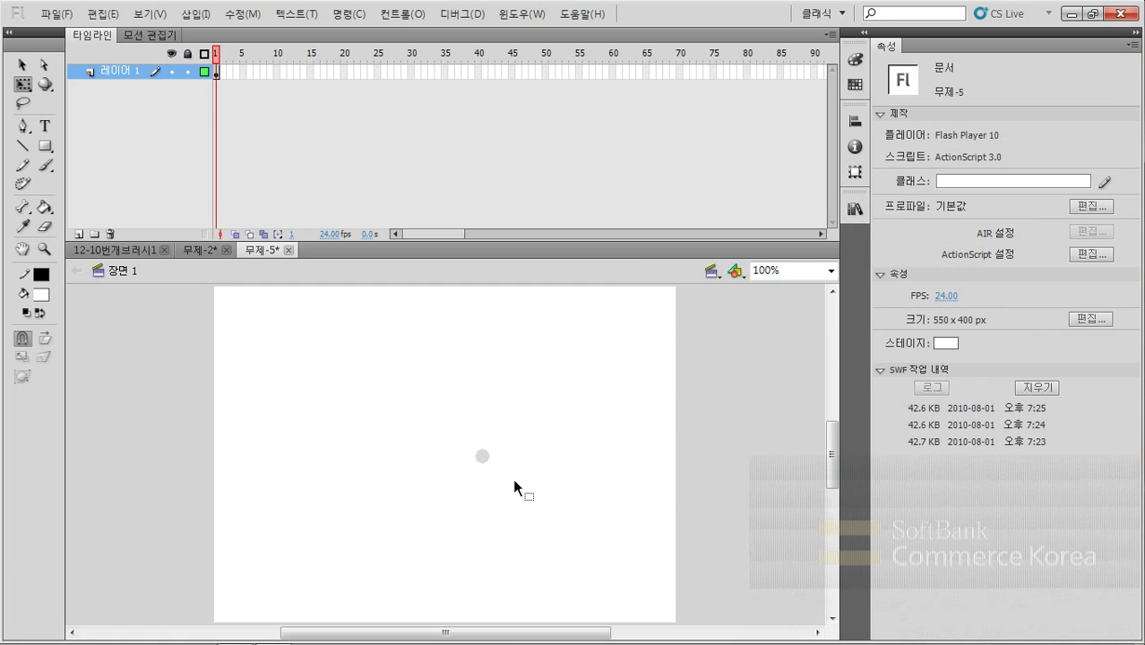
pyautogui.hotkey('ctrl', 'Return')
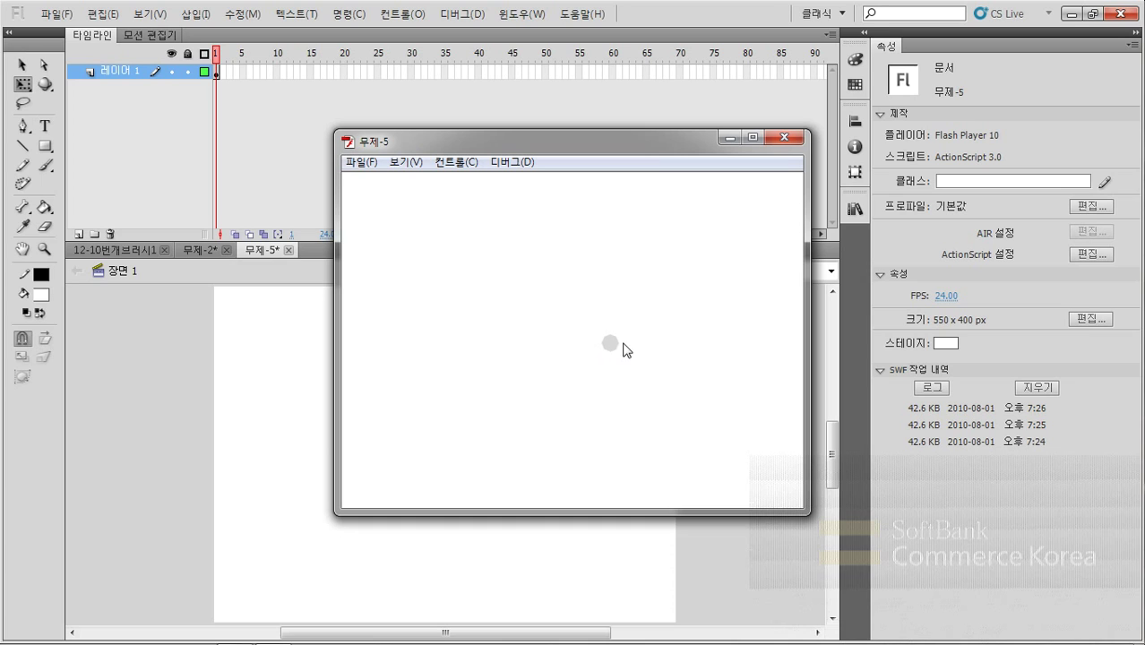
pyautogui.click(786, 138)
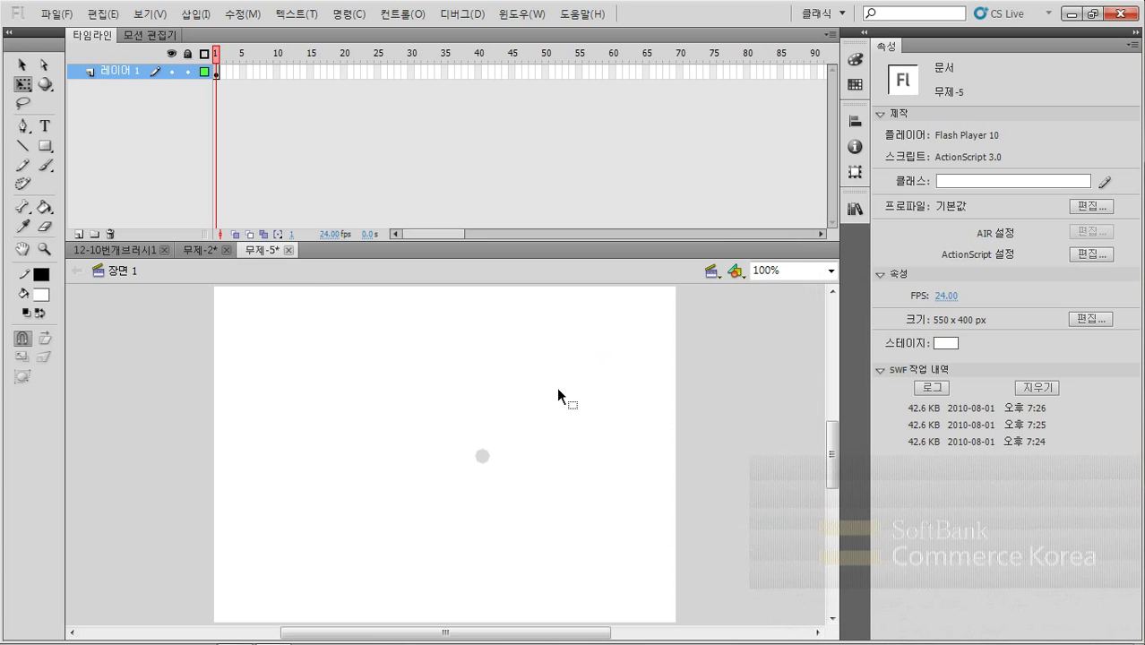
# Enlarge the 연기1 instance to about 42 × 64 px and give it an 알파 colour effect of 77%
pyautogui.click(483, 458)
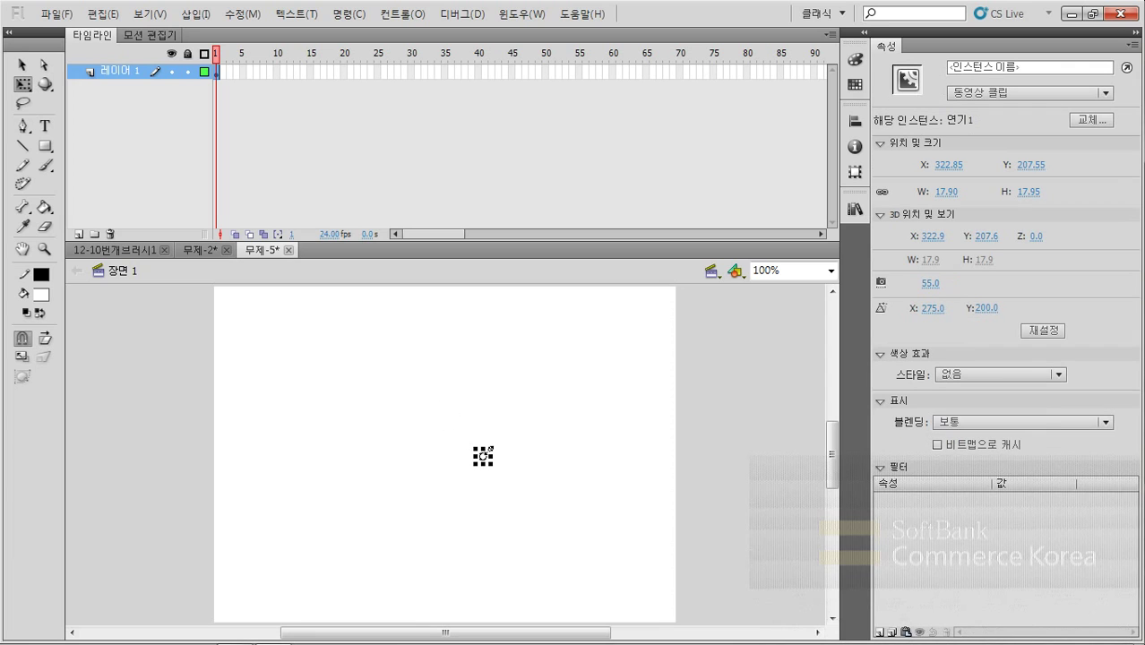
pyautogui.moveTo(492, 447); pyautogui.dragTo(501, 430)
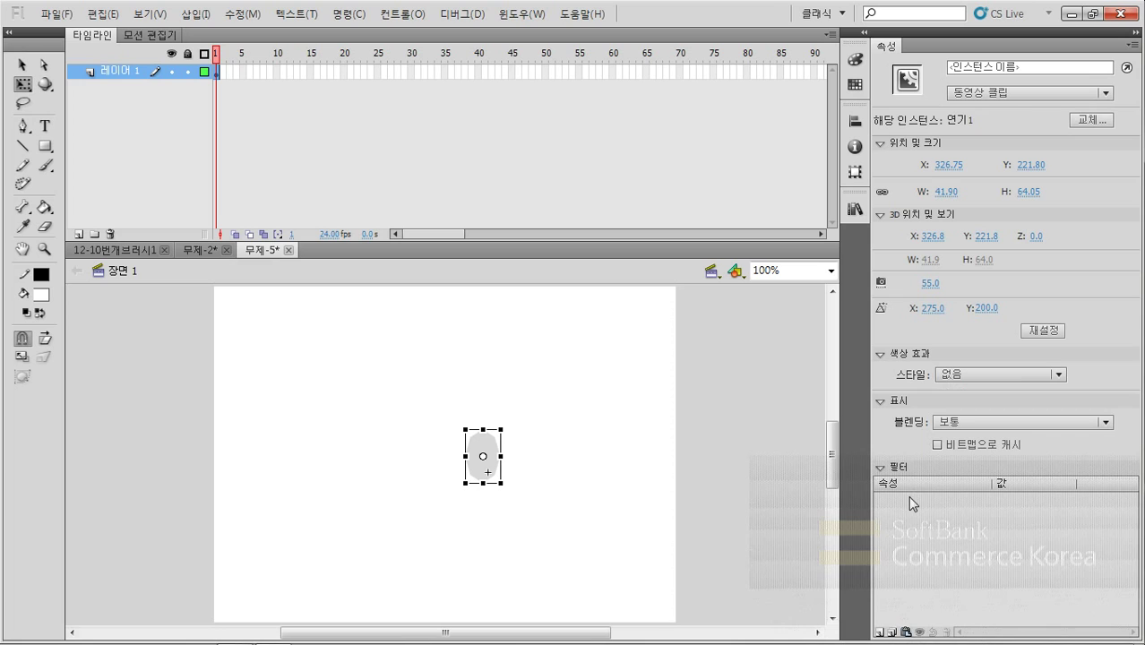
pyautogui.click(980, 379)
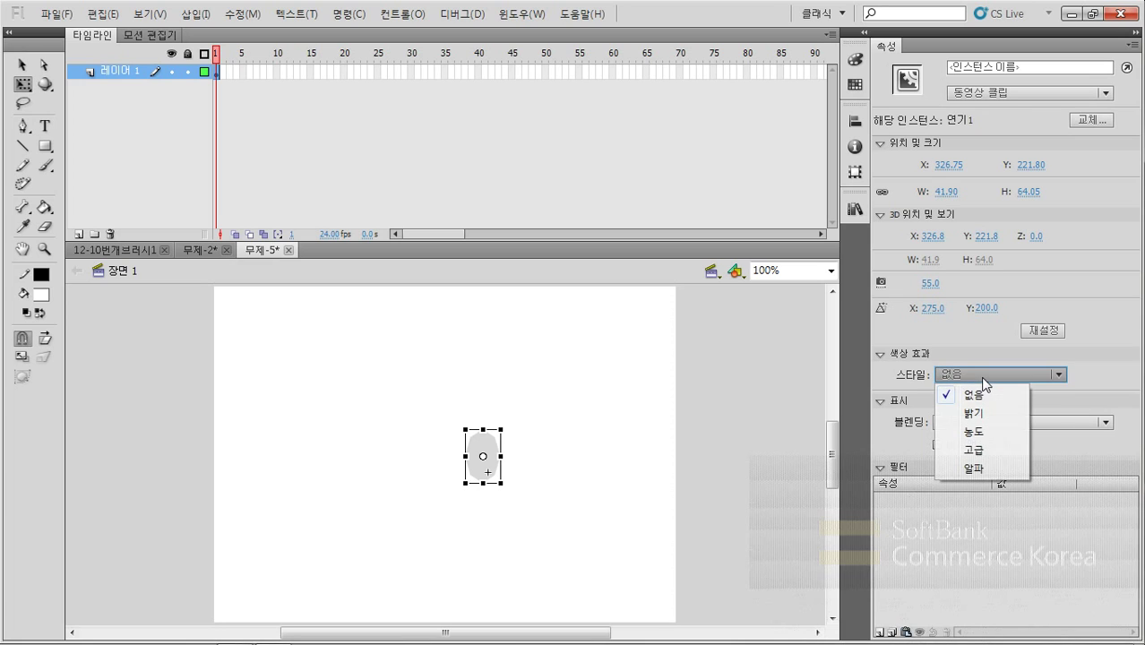
pyautogui.click(982, 468)
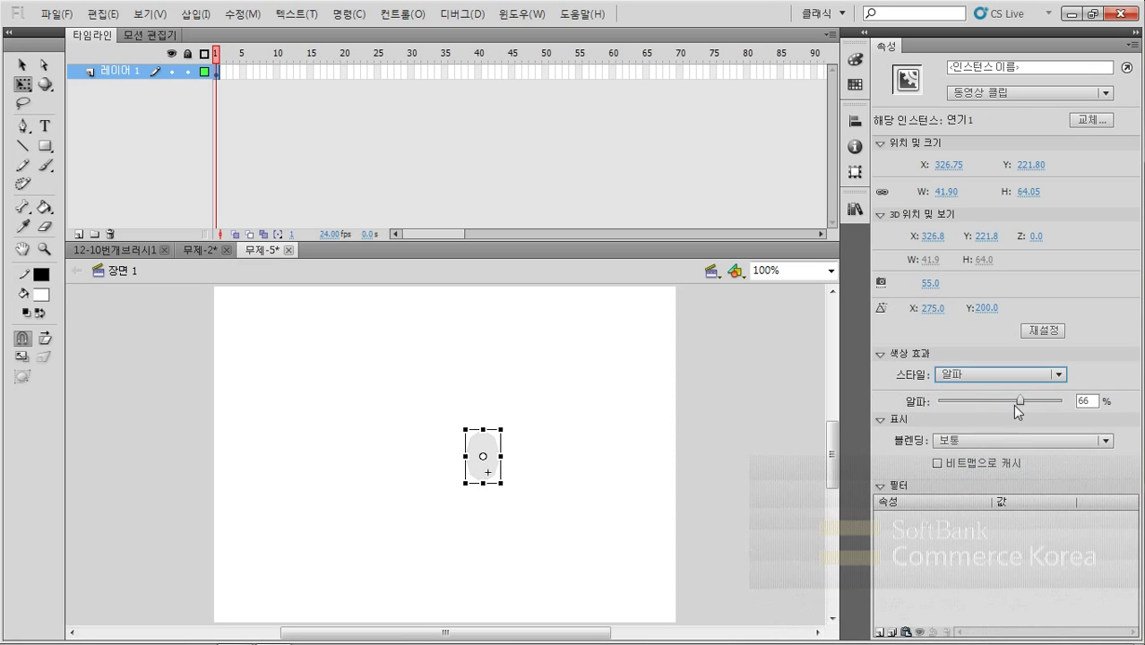
pyautogui.moveTo(1015, 405); pyautogui.dragTo(1034, 402)
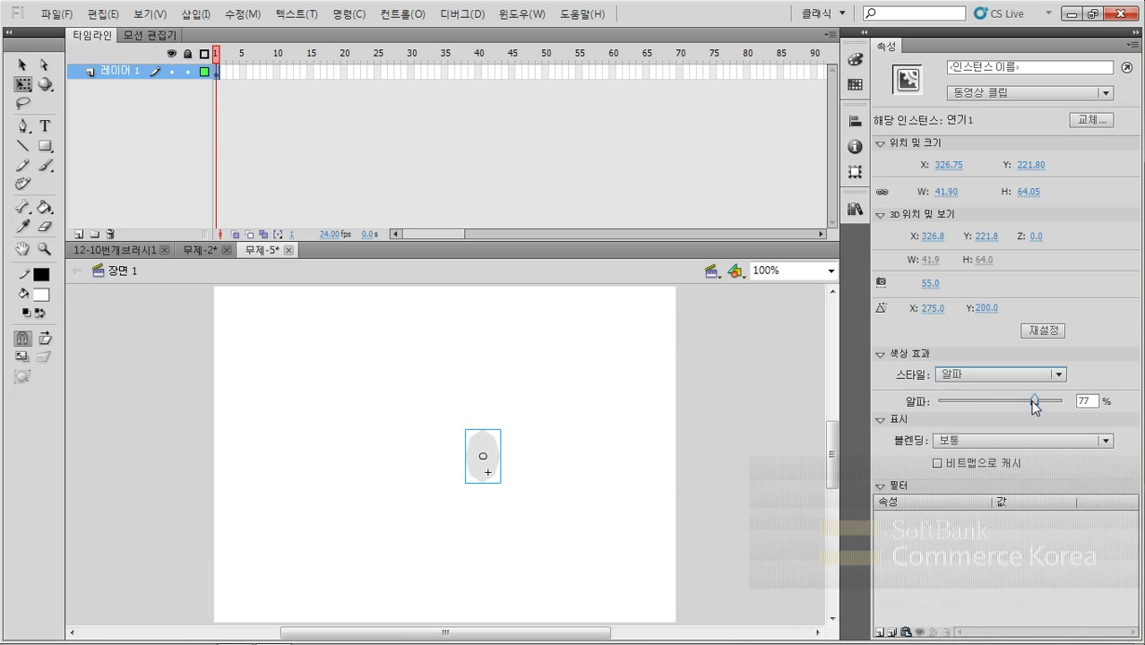
# Add a 흐림 filter with 15 px X and Y blur to the 연기1 instance and test the movie
pyautogui.click(884, 633)
pyautogui.click(916, 525)
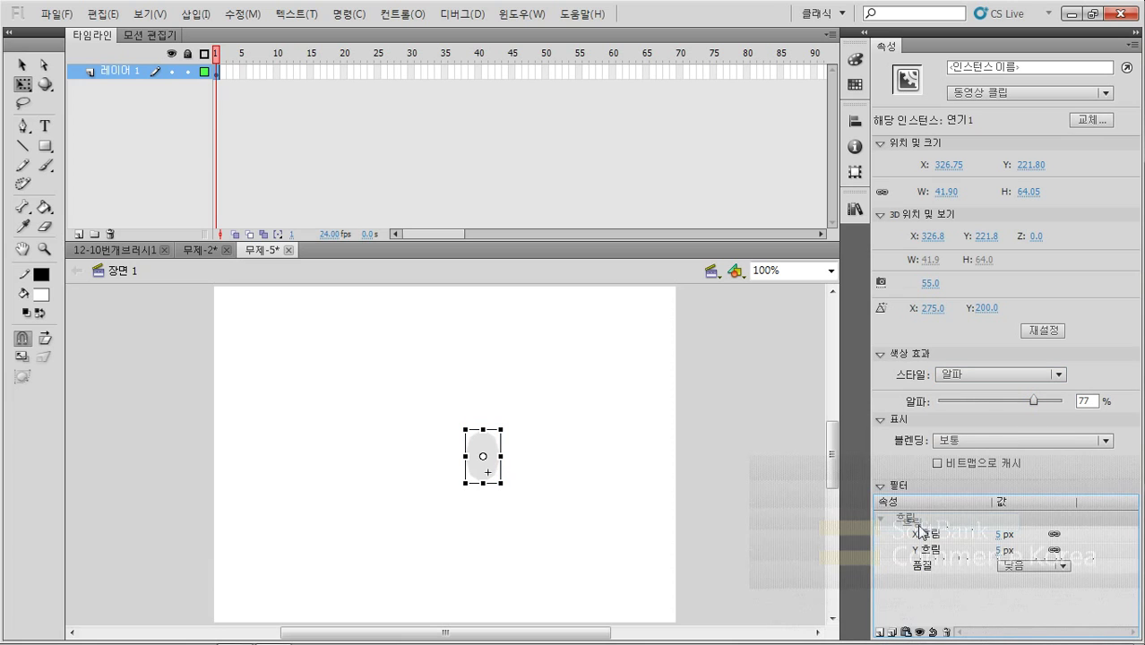
pyautogui.click(997, 534)
pyautogui.write('15')
pyautogui.press('Return')
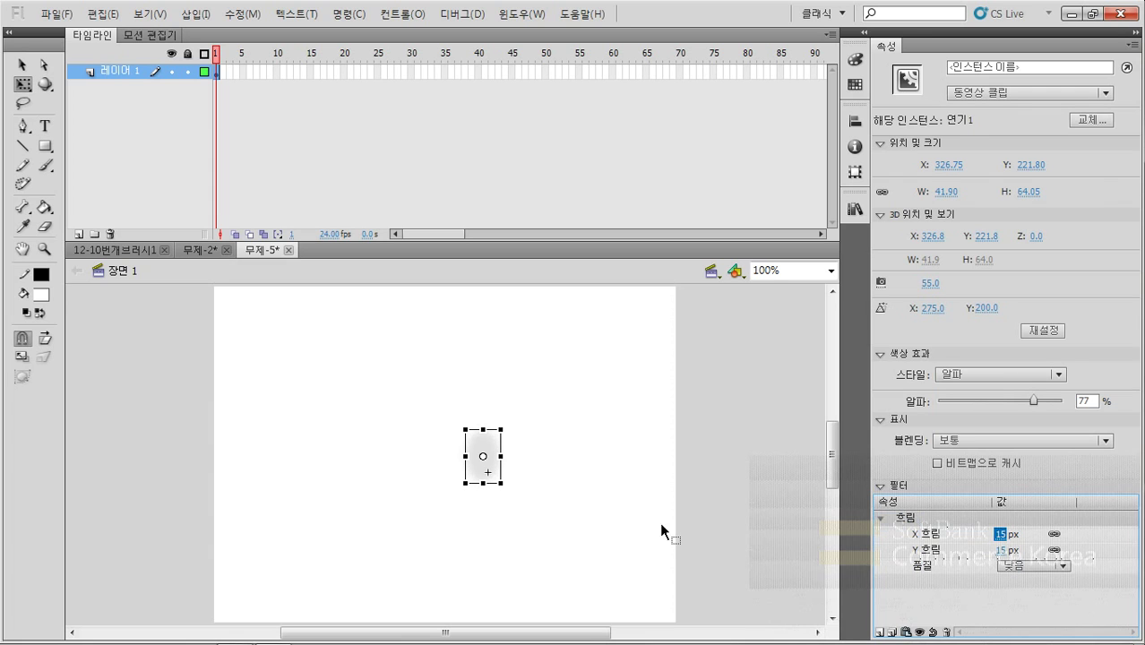
pyautogui.click(440, 482)
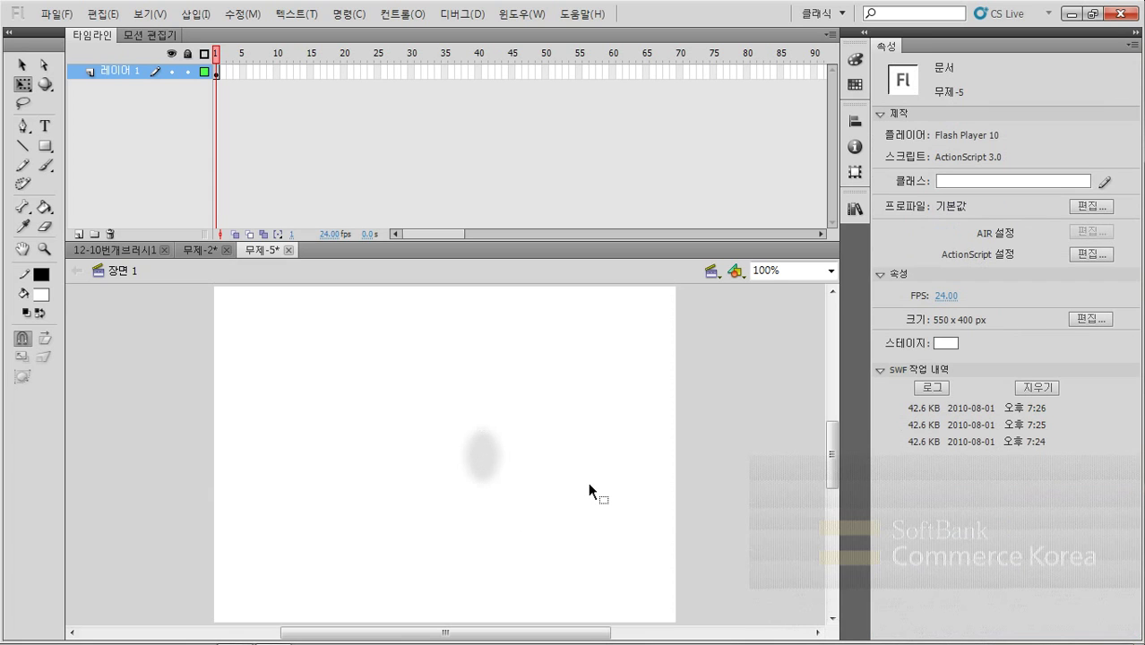
pyautogui.hotkey('ctrl', 'Return')
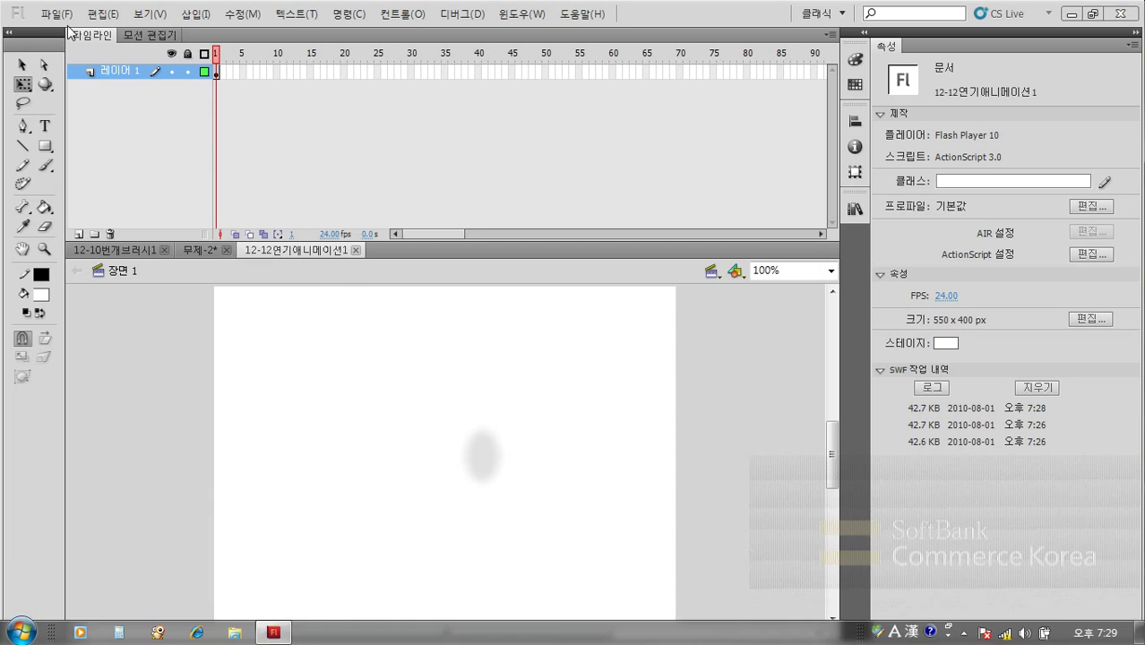
# Create a new ActionScript 3.0 document and set the Deco tool to the 나무 브러시 effect
pyautogui.click(56, 13)
pyautogui.click(69, 33)
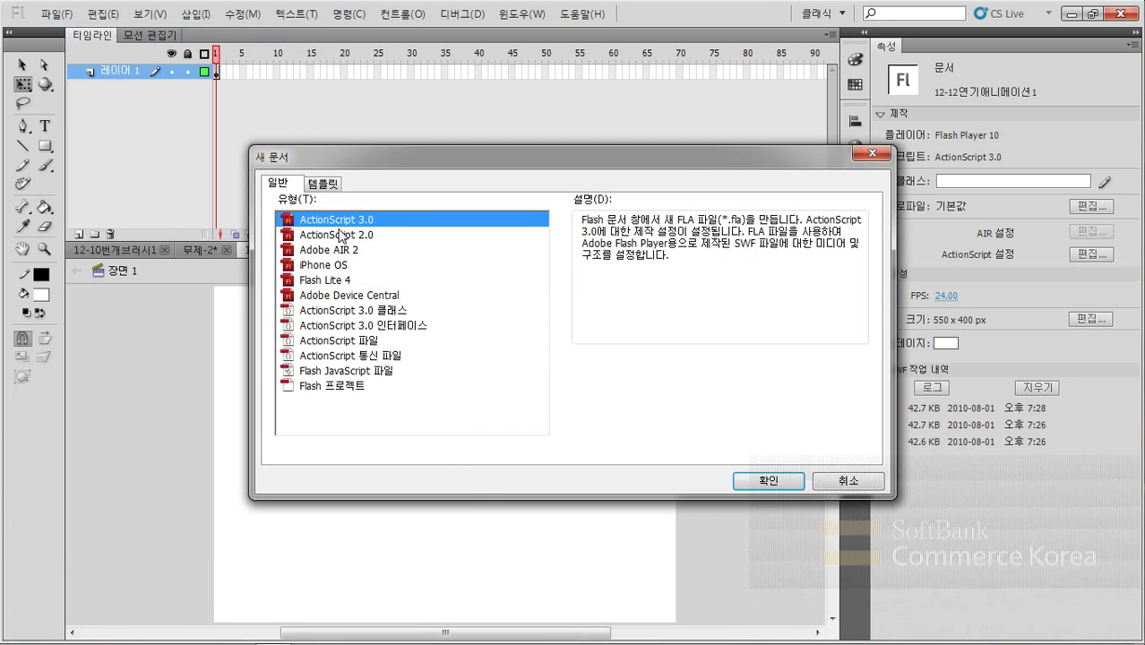
pyautogui.click(766, 480)
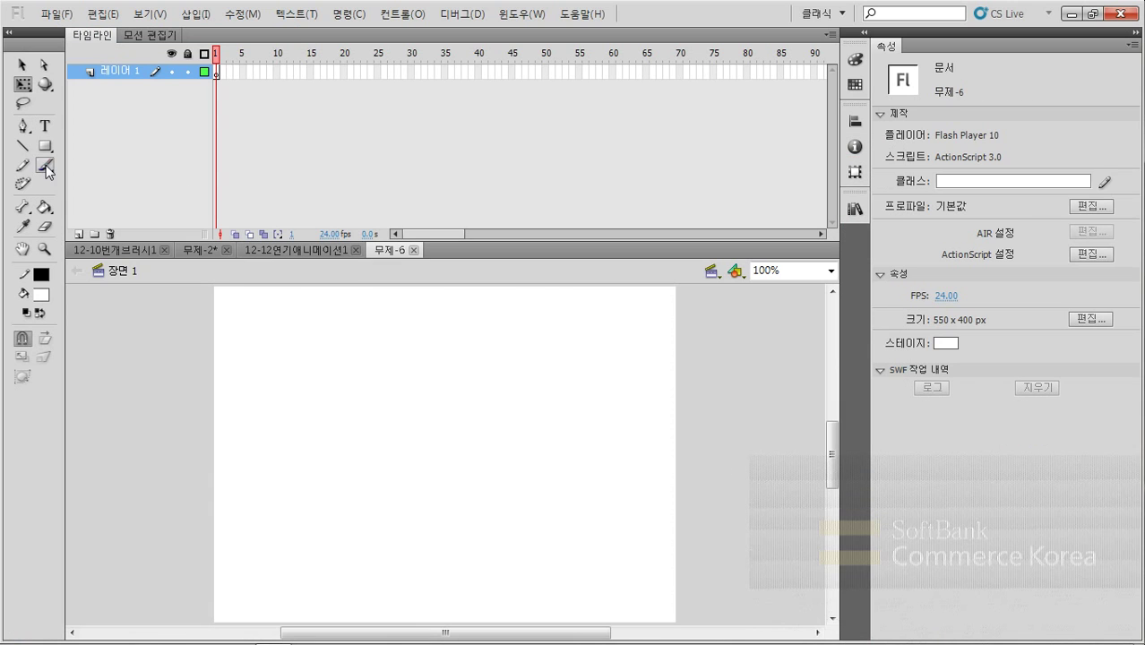
pyautogui.click(20, 184)
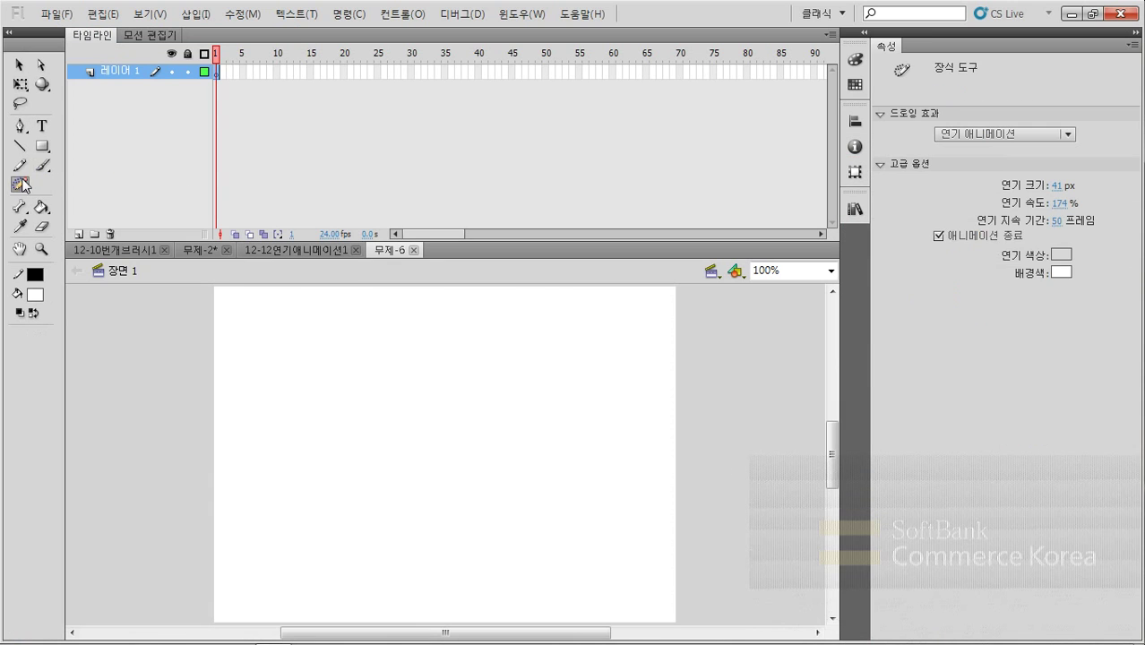
pyautogui.click(992, 135)
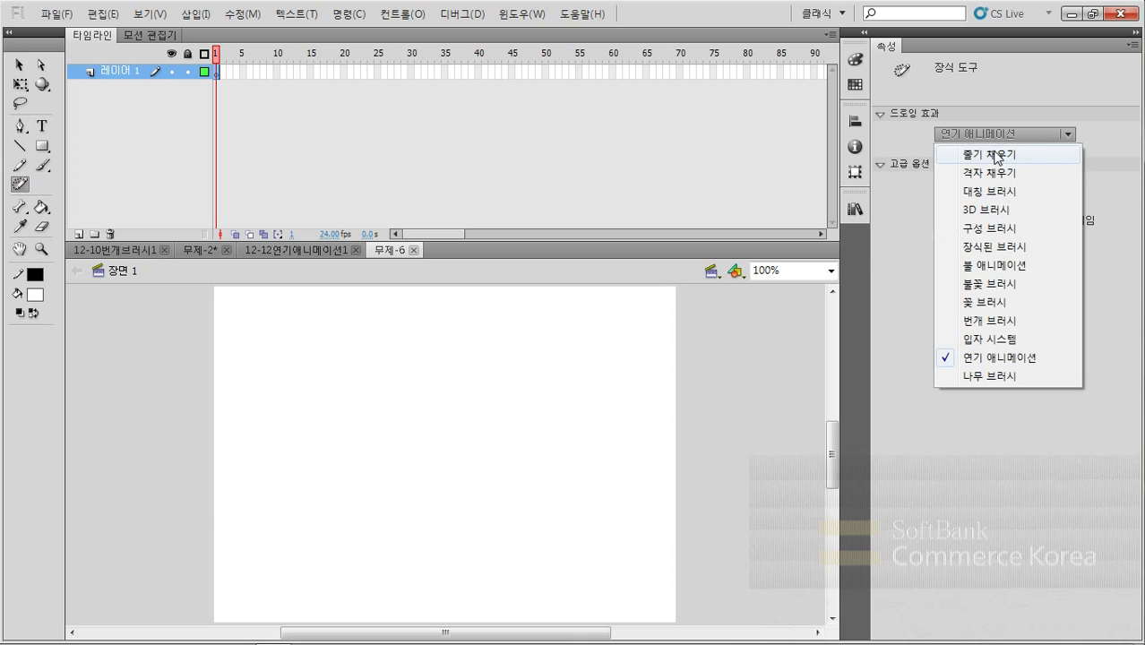
pyautogui.click(1006, 378)
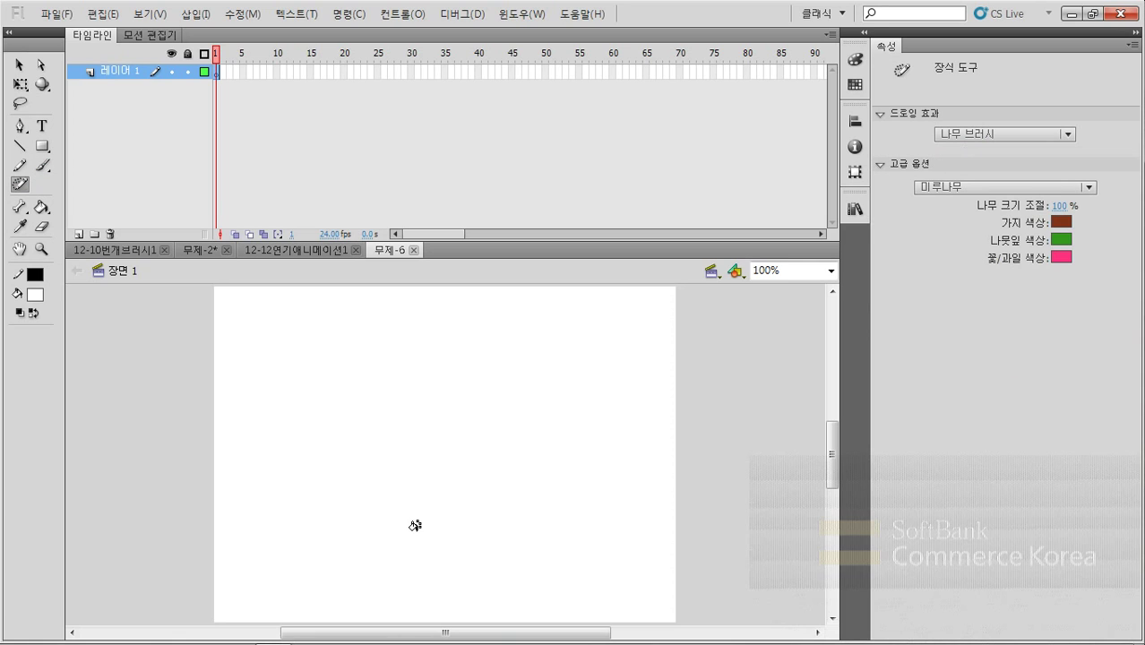
# Draw a 단풍나무 tree in the lower-left area of the stage with the tree brush
pyautogui.click(1033, 186)
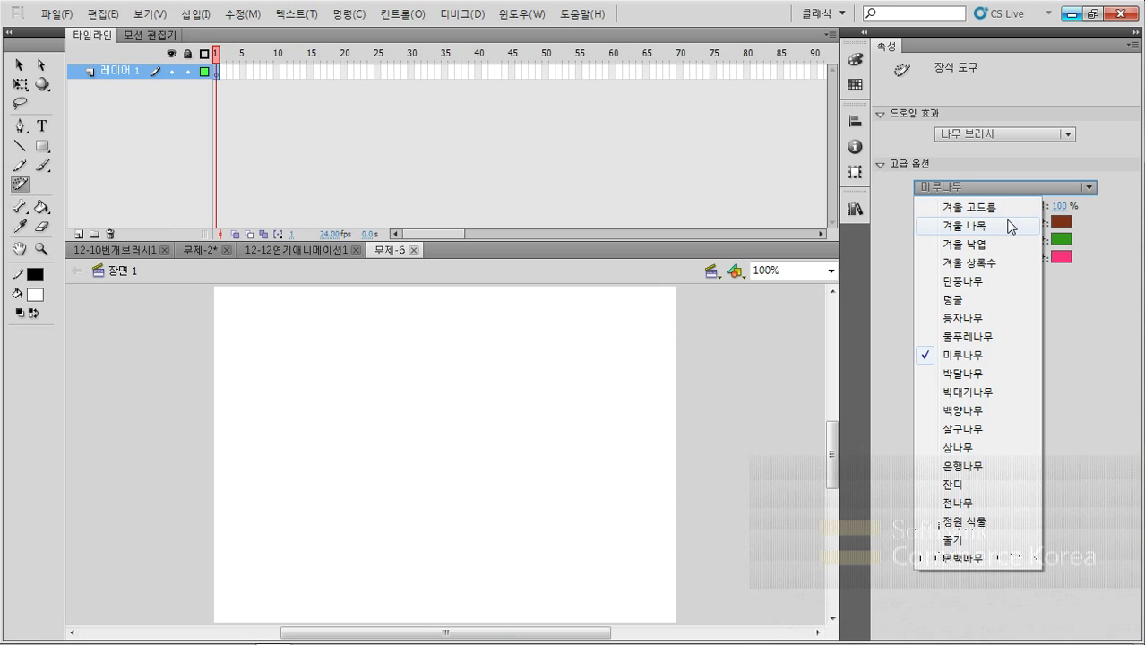
pyautogui.click(985, 282)
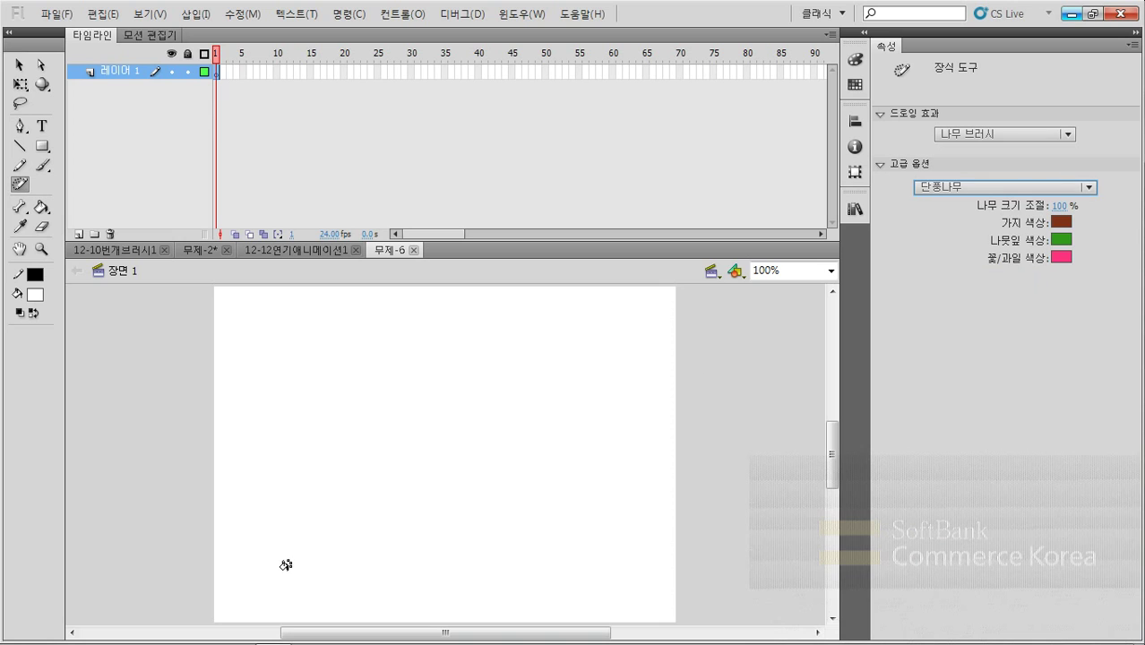
pyautogui.moveTo(286, 565)
pyautogui.mouseDown()
pyautogui.moveTo(312, 495)
pyautogui.moveTo(331, 480)
pyautogui.moveTo(429, 553)
pyautogui.mouseUp()
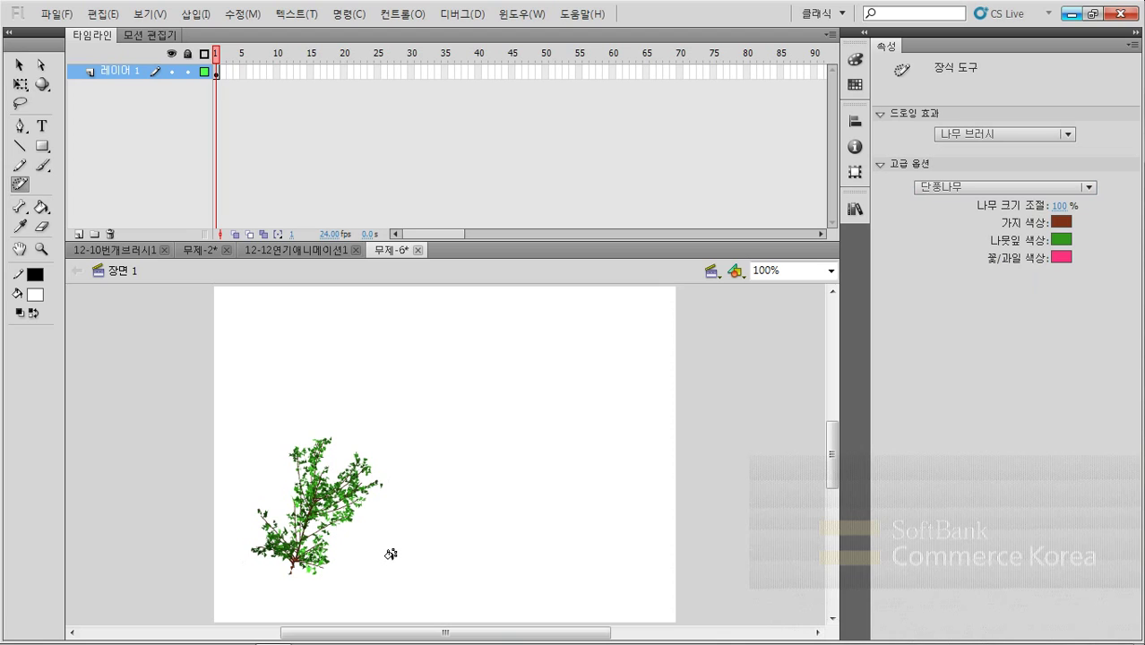
# Try other 나무 크기 조절 values for the tree brush, including 75%, and return it to 100%
pyautogui.click(1058, 205)
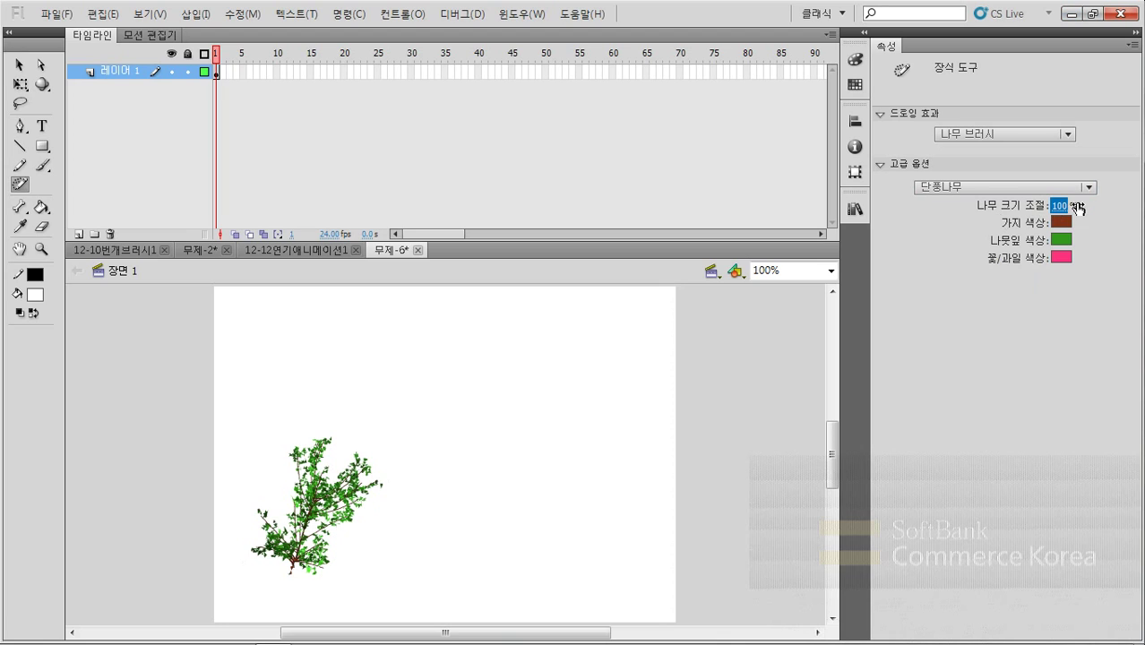
pyautogui.write('75')
pyautogui.press('Return')
pyautogui.moveTo(1057, 205); pyautogui.dragTo(1098, 204)
pyautogui.moveTo(1072, 209); pyautogui.dragTo(977, 211)
pyautogui.moveTo(1059, 213); pyautogui.dragTo(1122, 207)
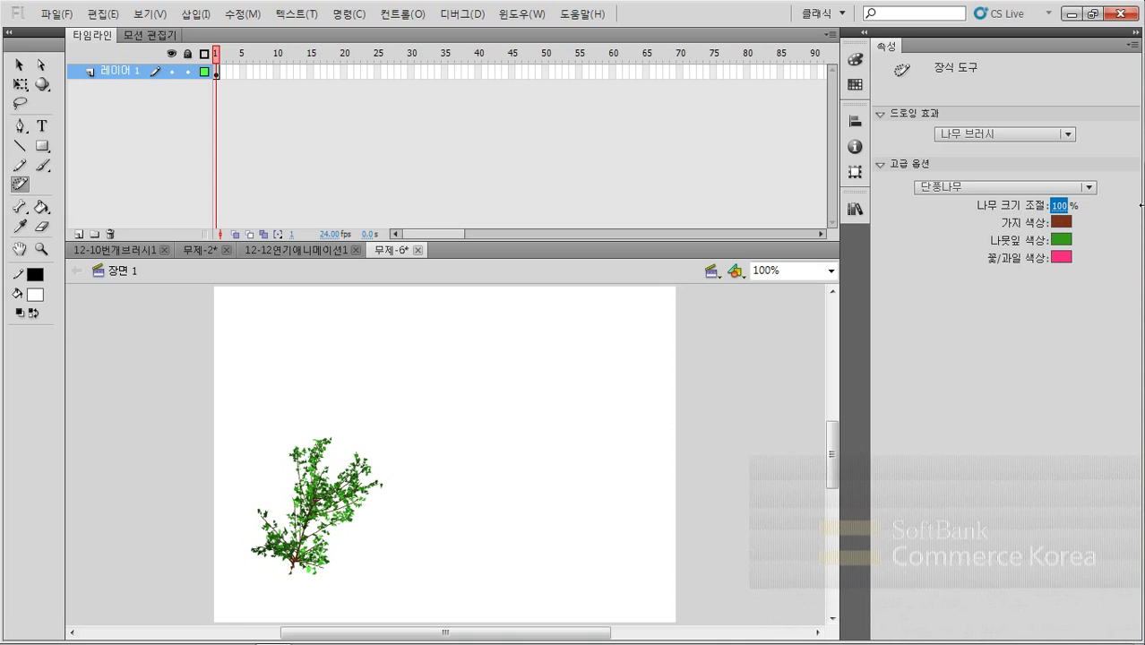